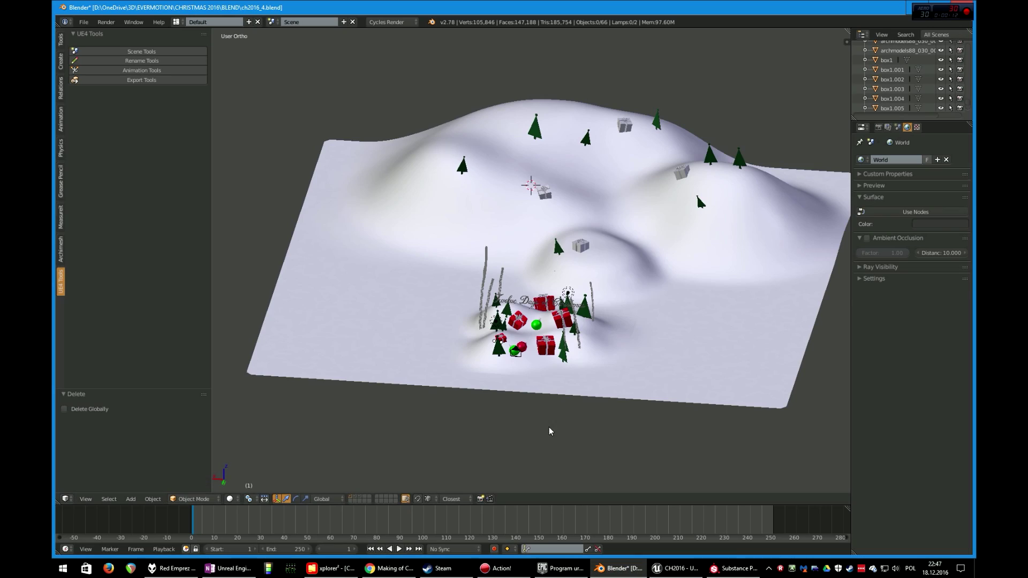
Select the snow plane and examine the gifts, trees and baubles in front of the hills up close
key("KP_0")
right_click_drag(662, 330, 679, 306)
right_click(676, 304)
middle_click_drag(676, 304, 651, 316)
scroll(651, 327, "down", 13)
scroll(654, 324, "up", 2)
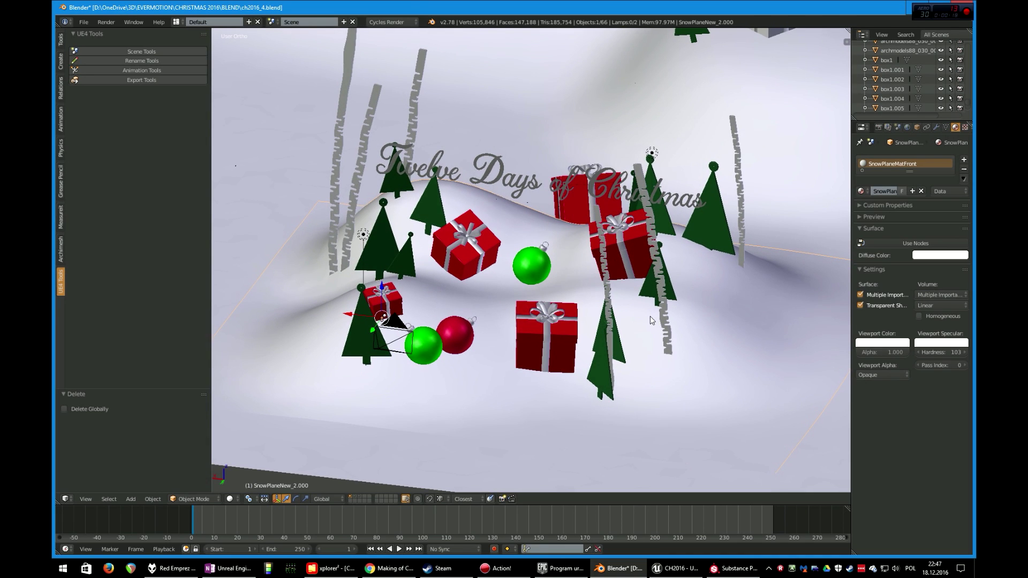
Switch to Substance Painter and review the texture export settings for the gifts, then close them without exporting
left_click(729, 569)
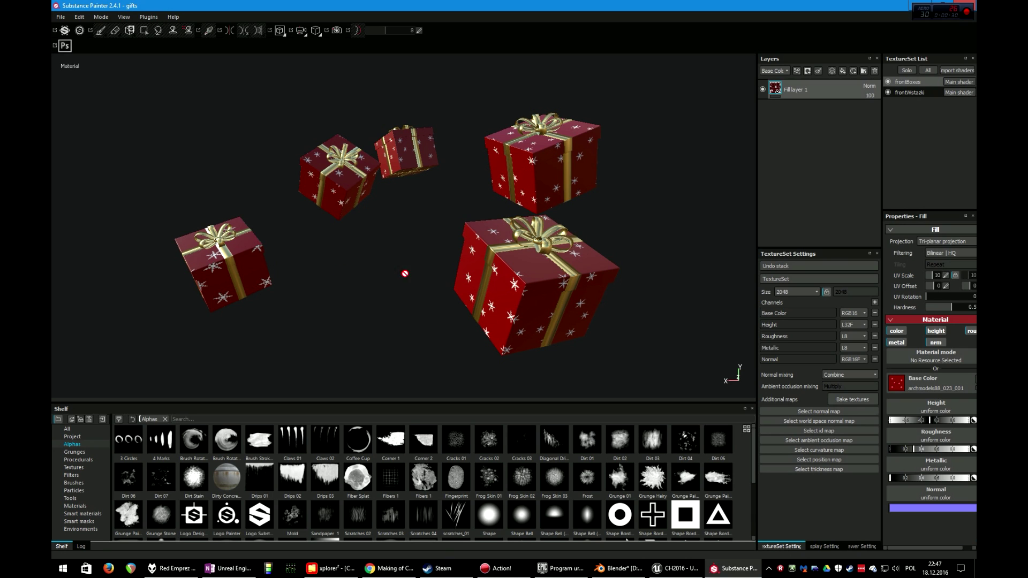
right_click(250, 174)
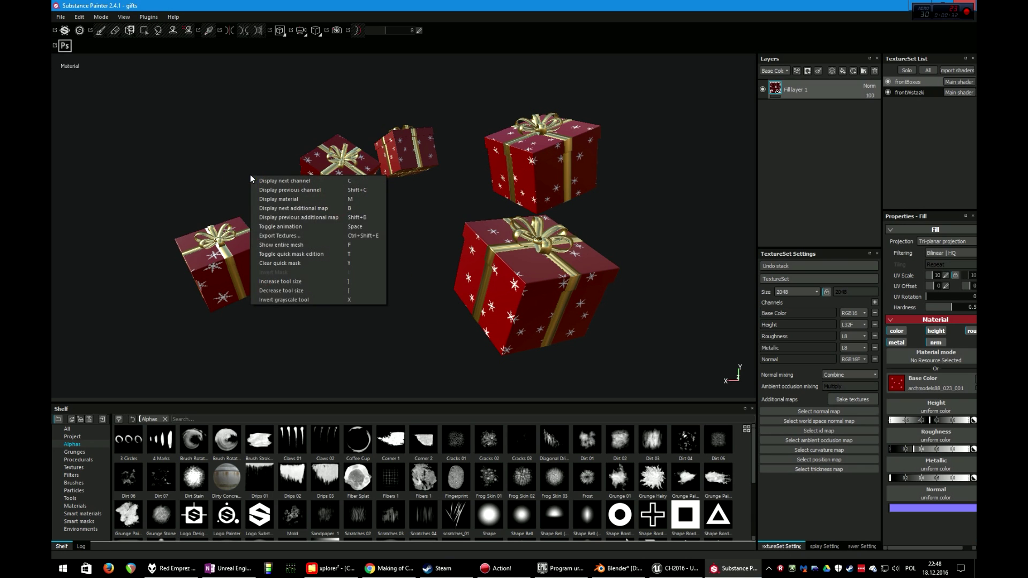
left_click(276, 236)
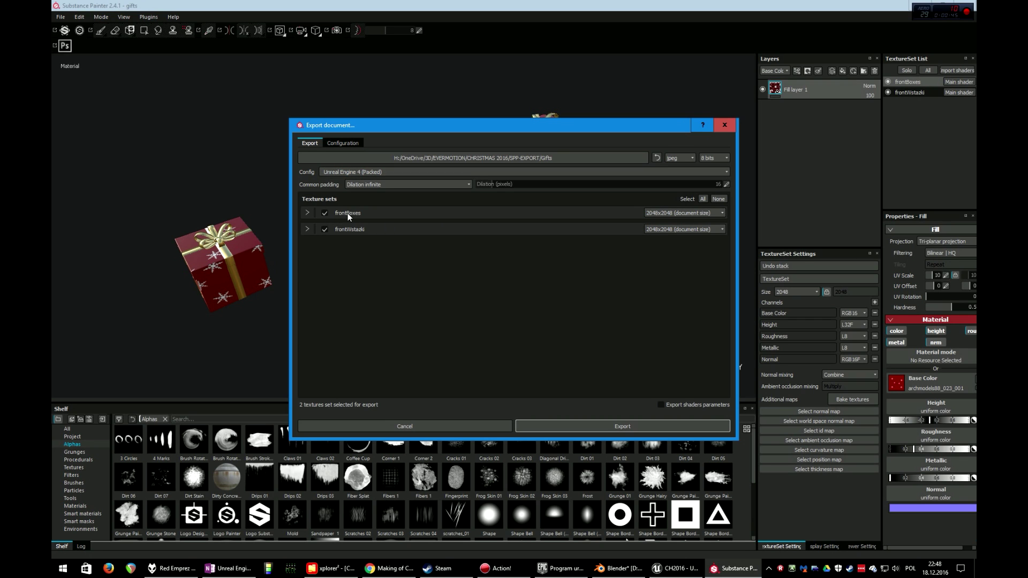
left_click(725, 127)
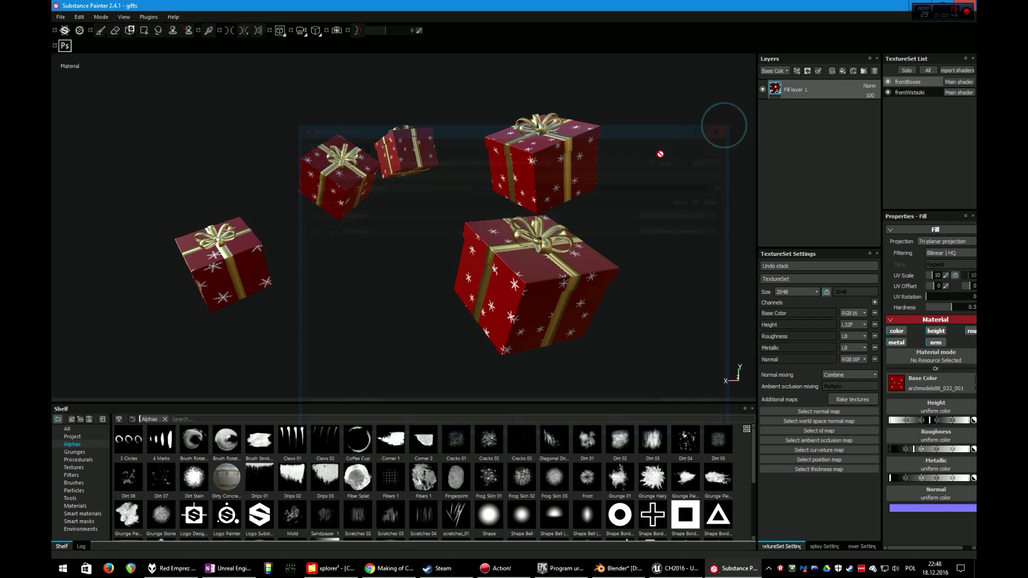
Switch to the Unreal Engine level and delete the gifts mesh from the scene
left_click(691, 569)
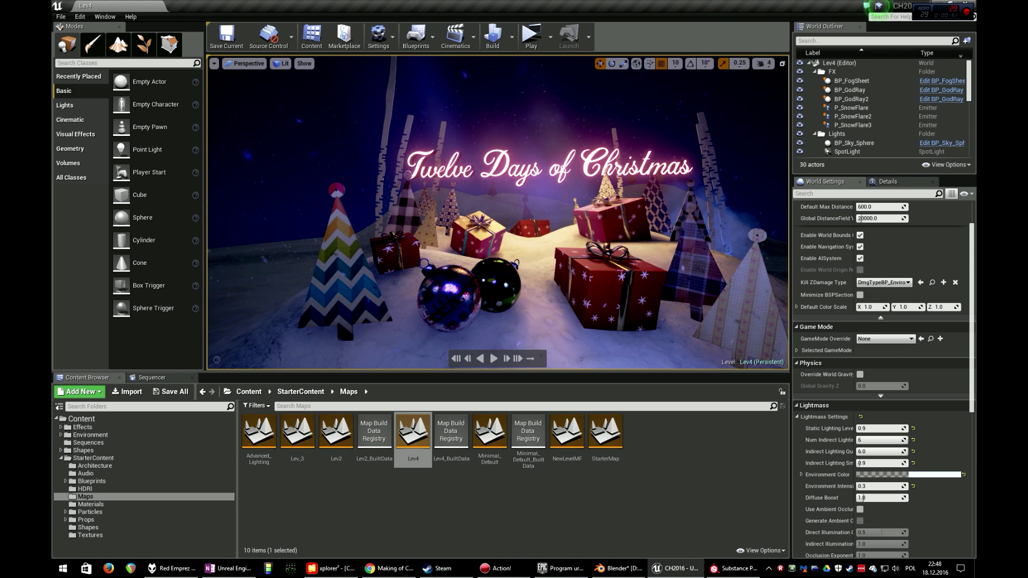
left_click(594, 286)
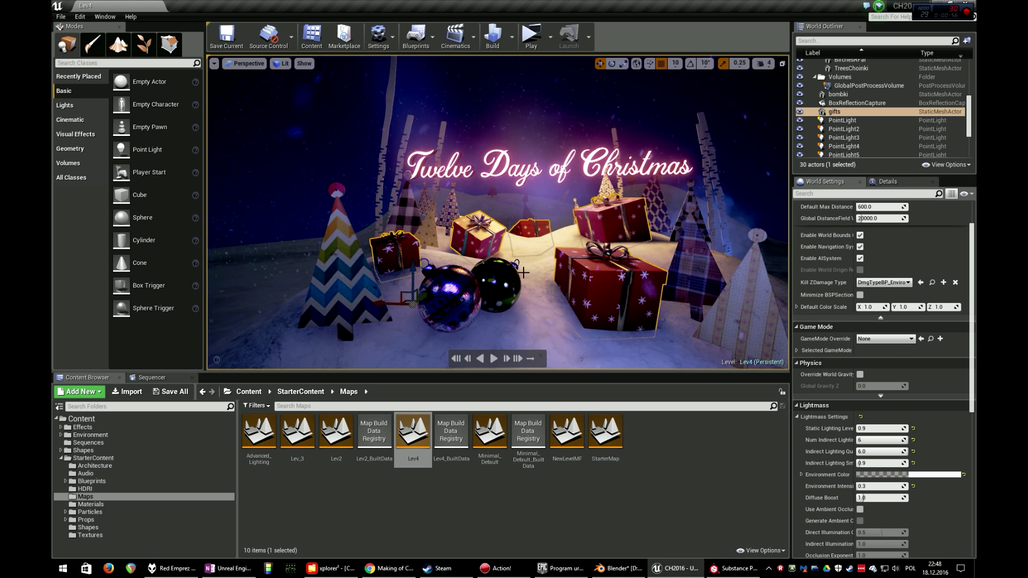
key("Delete")
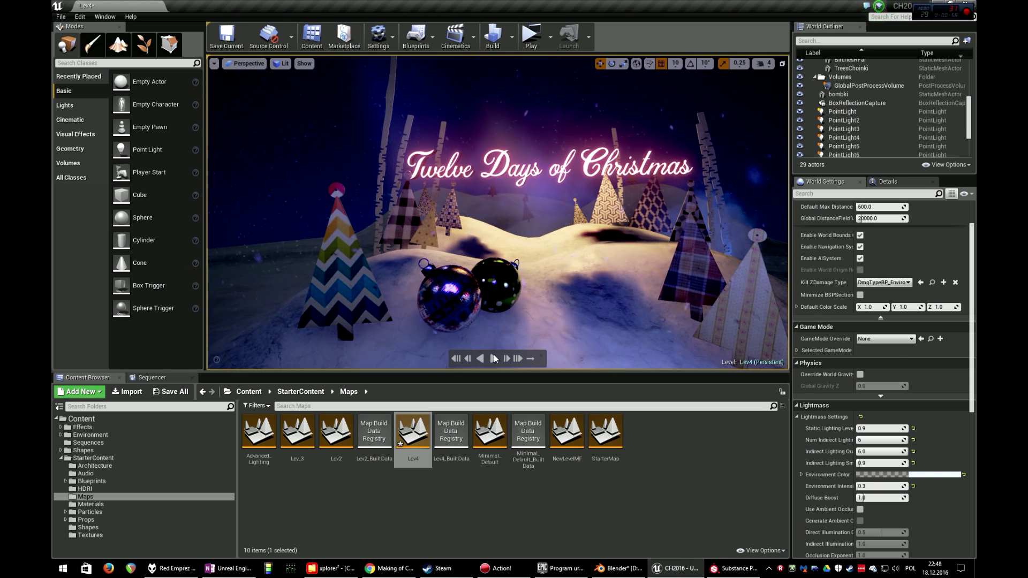
Import gifts.fbx as a static mesh into the StarterContent Maps folder
left_click(123, 392)
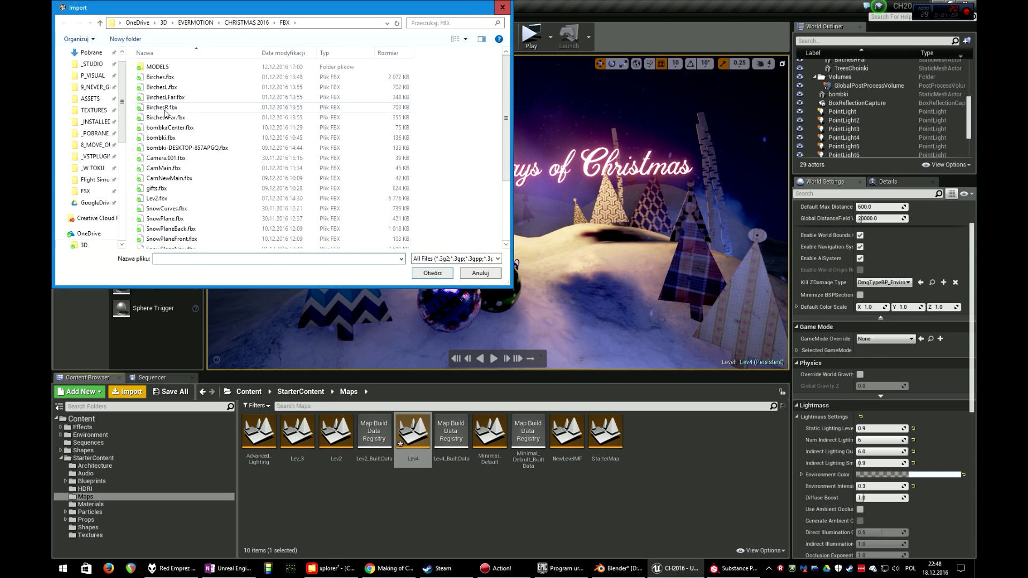
left_click(159, 189)
left_click(433, 274)
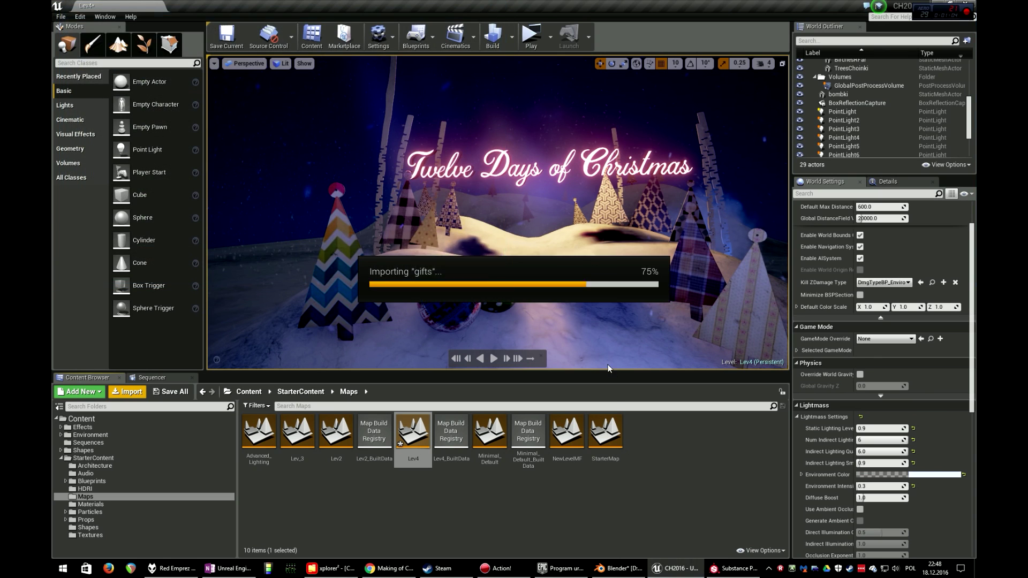
left_click(563, 481)
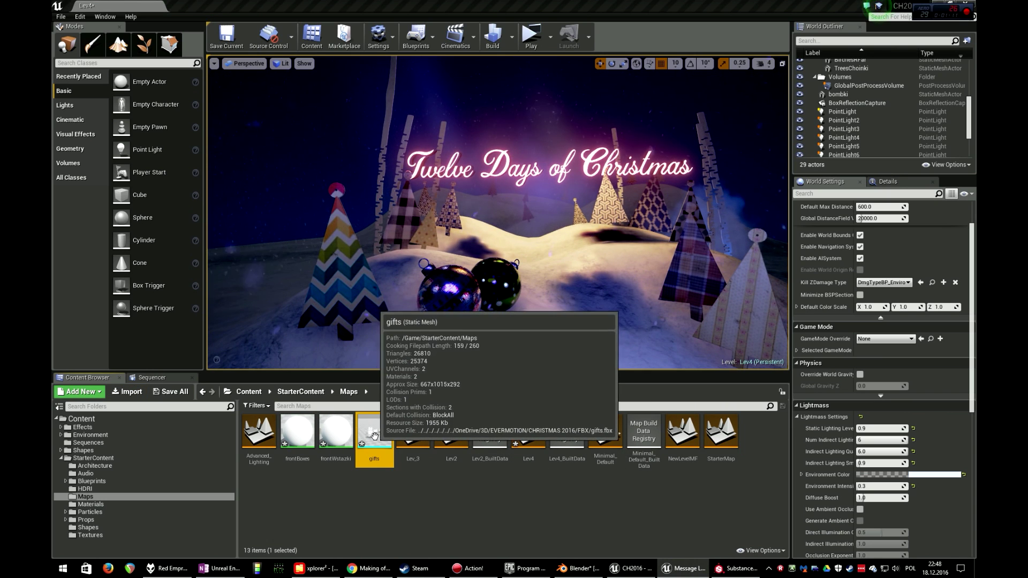
Place the imported gifts mesh in the level and reset its location to 0, 0, 0
left_click_drag(375, 437, 659, 139)
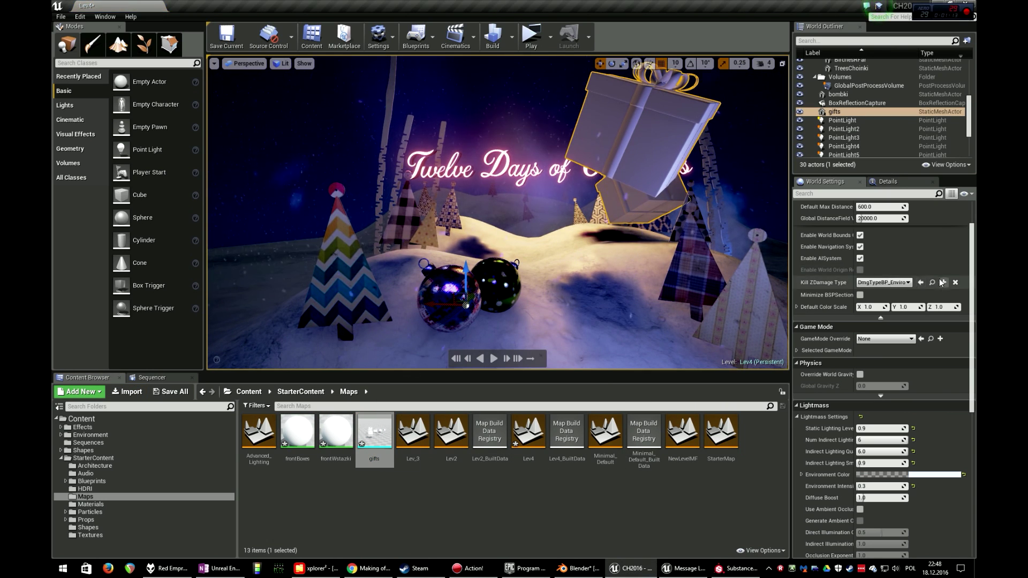
left_click(888, 181)
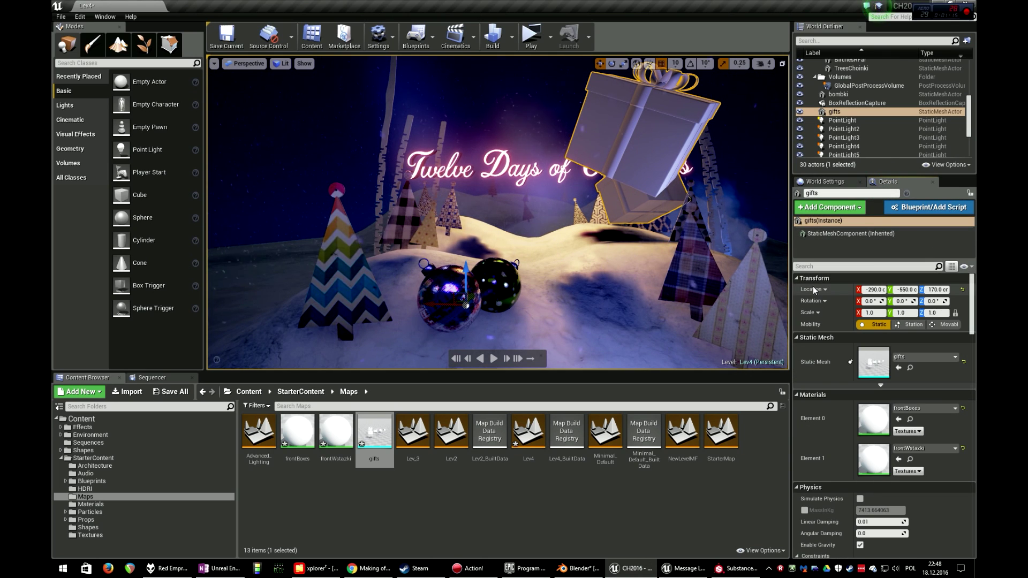
left_click(963, 291)
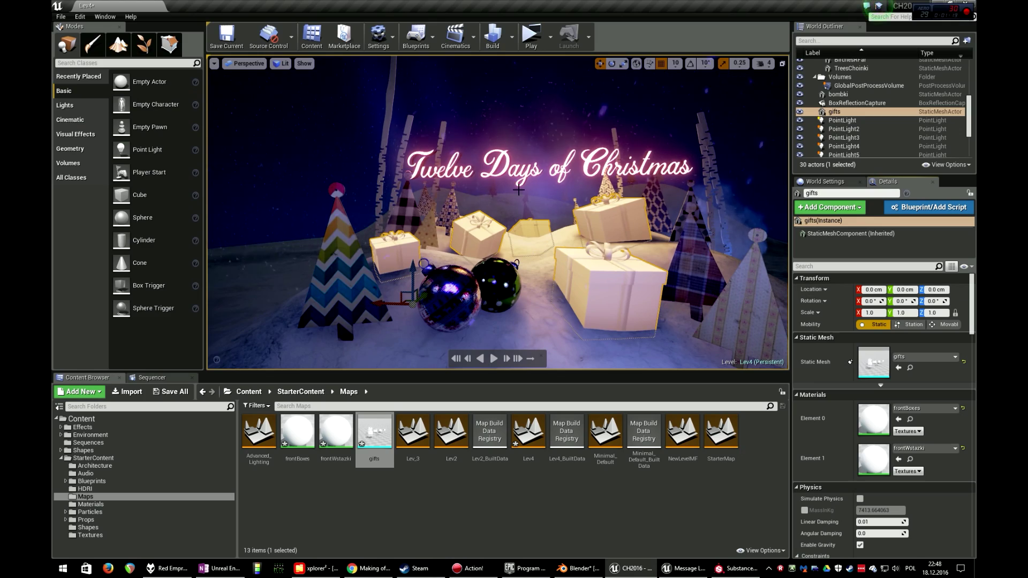
left_click(474, 94)
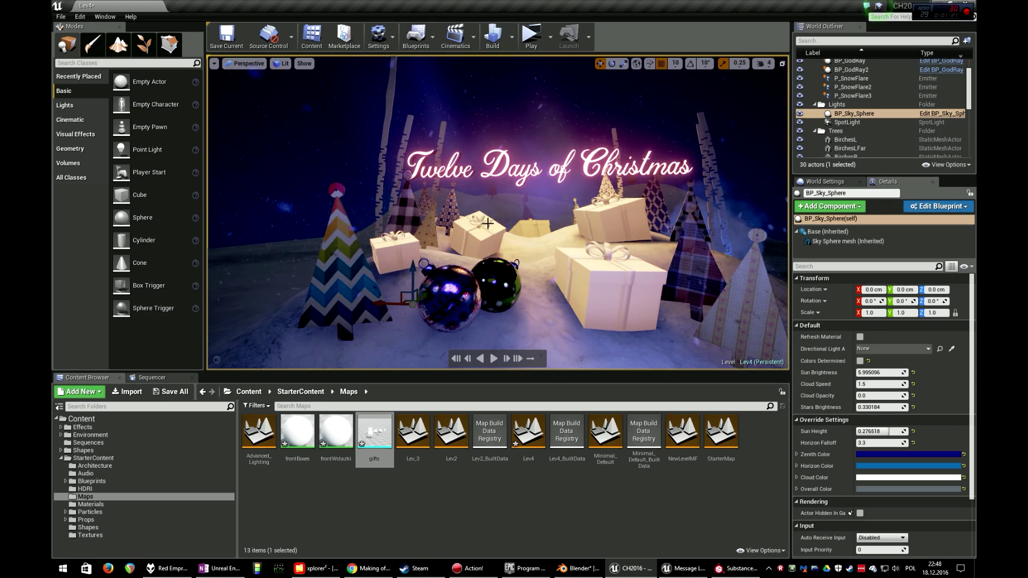
mouse_move(546, 243)
right_mouse_down()
mouse_move(568, 258)
mouse_move(561, 234)
mouse_move(573, 261)
mouse_move(560, 252)
right_mouse_up()
key("w")
key("s")
key("w")
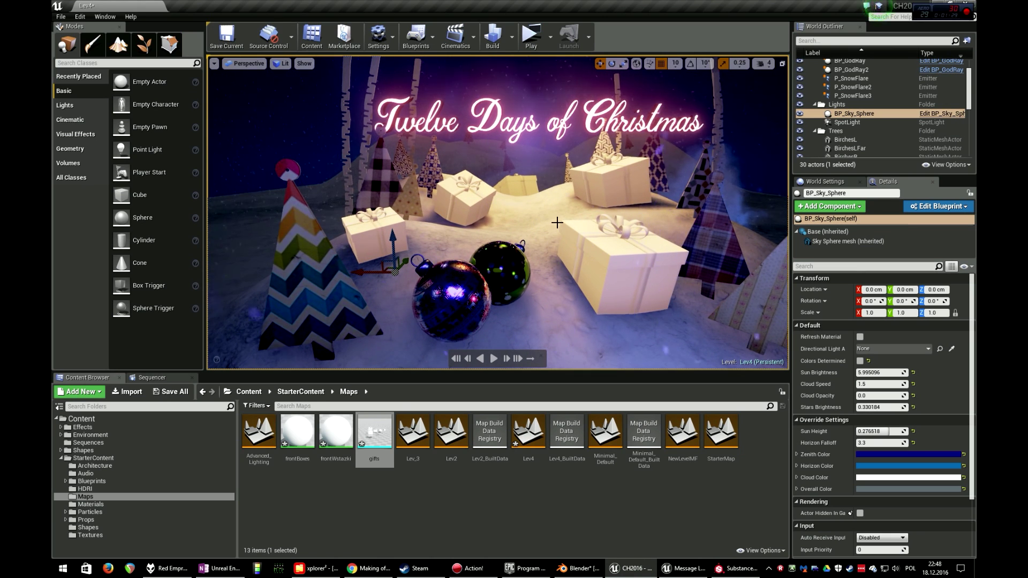
Undo the new mesh's placement and the deletion of the original textured gifts
key("ctrl+z")
key("ctrl+z")
key("ctrl+z")
key("ctrl+z")
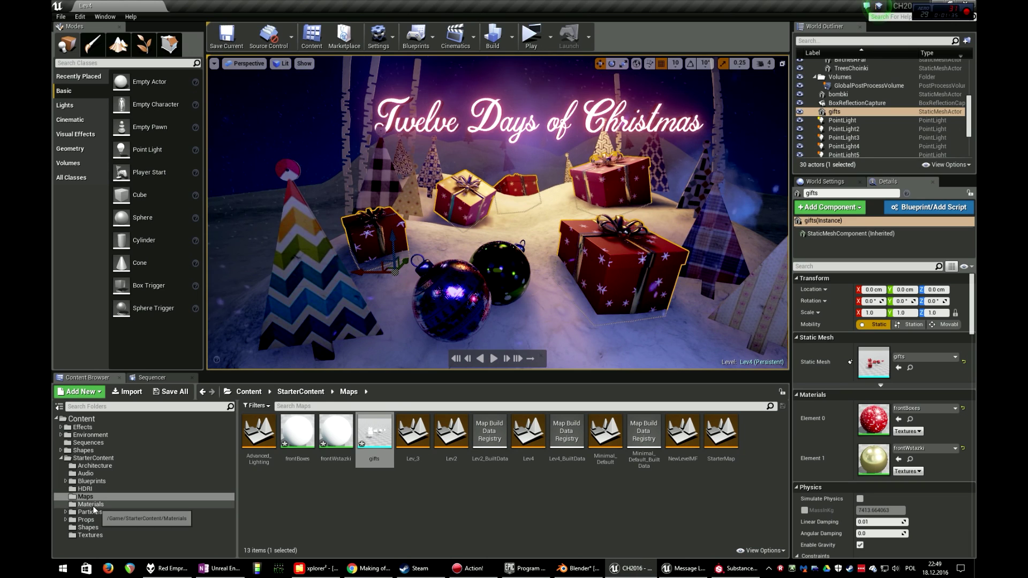
Open the Gifts folder under Shapes and look at its frontBoxes and frontWstazki materials
left_click(61, 450)
left_click(86, 474)
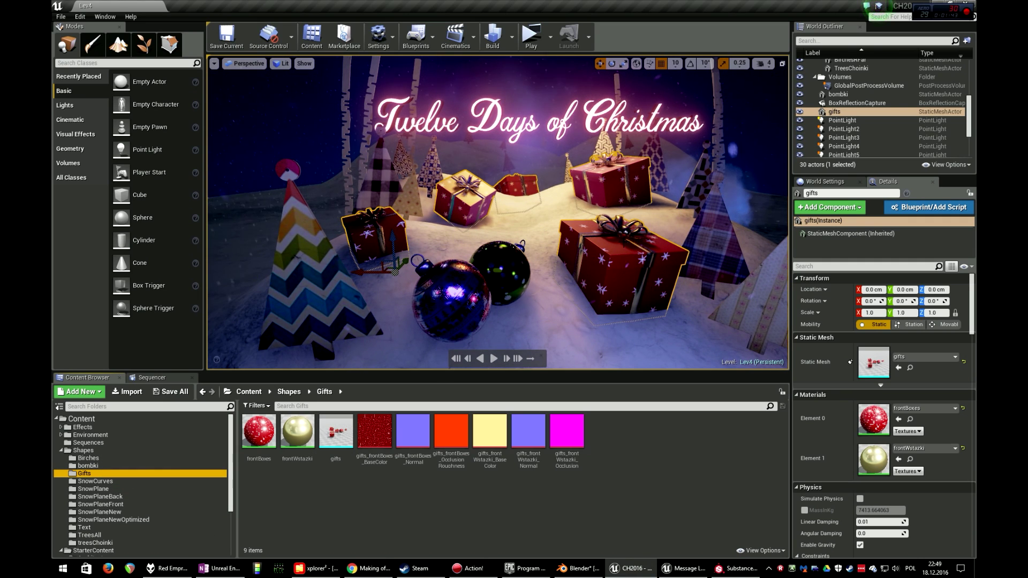
left_click(258, 431)
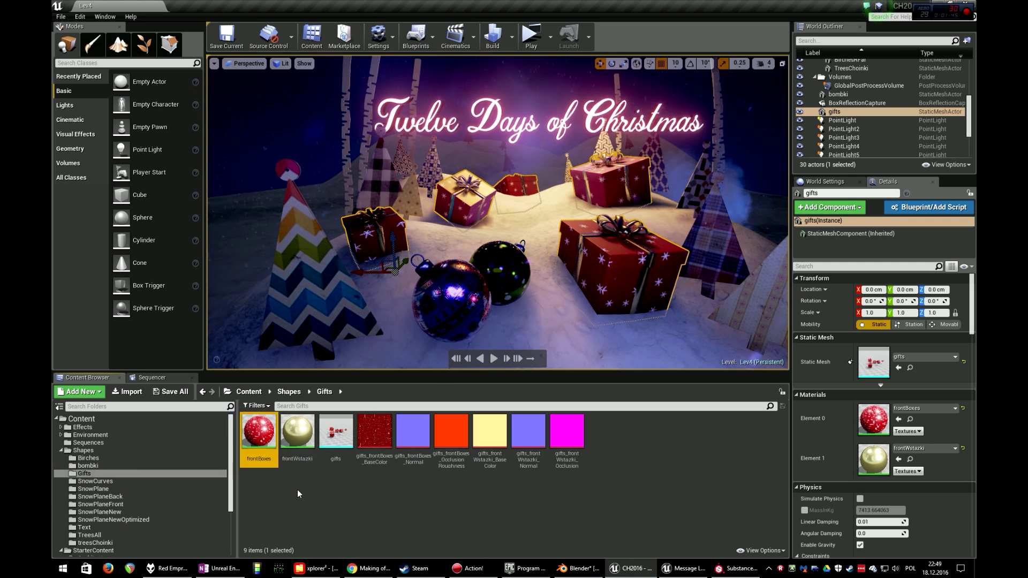
left_click(295, 449)
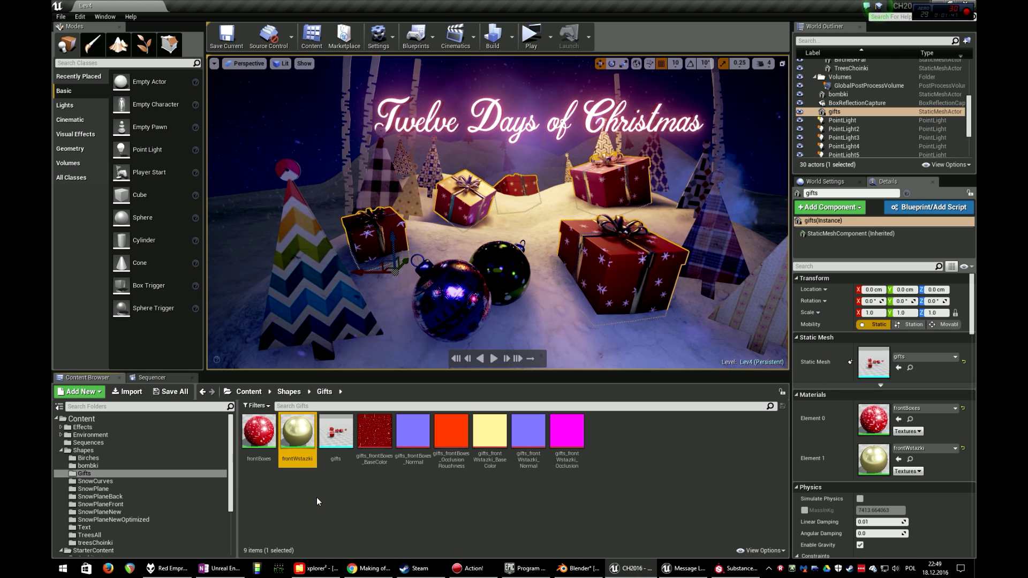
left_click(315, 495)
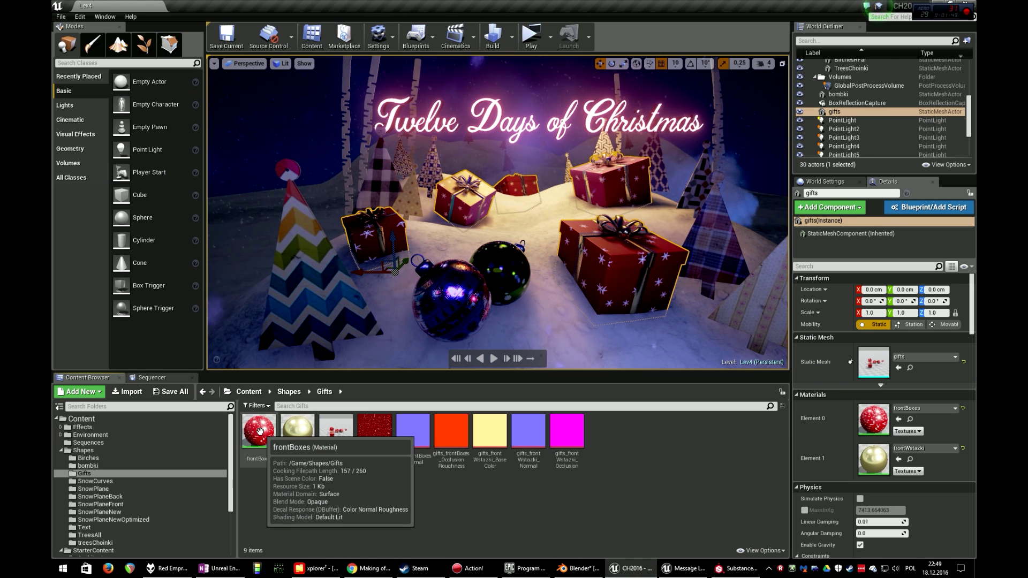
Open the frontBoxes material and spread its three Texture Sample nodes apart from each other in the graph
double_click(263, 438)
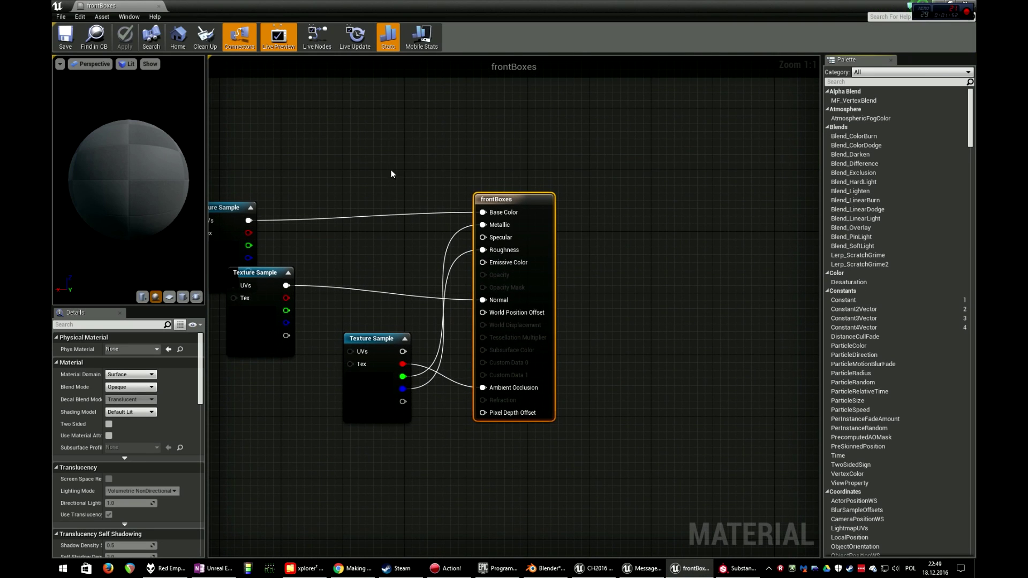
right_click_drag(366, 159, 565, 154)
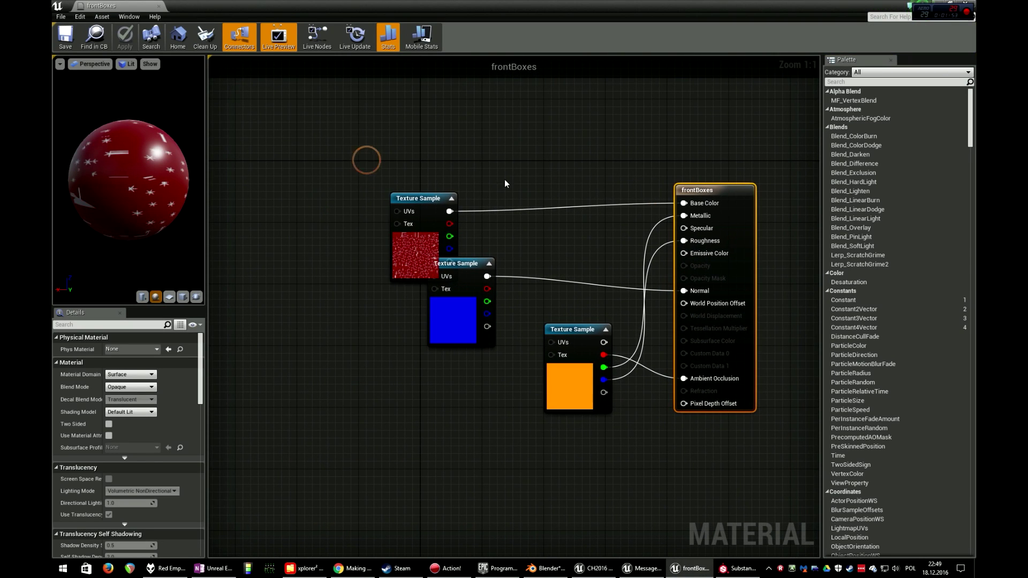
left_click_drag(423, 198, 400, 159)
left_click_drag(455, 266, 404, 278)
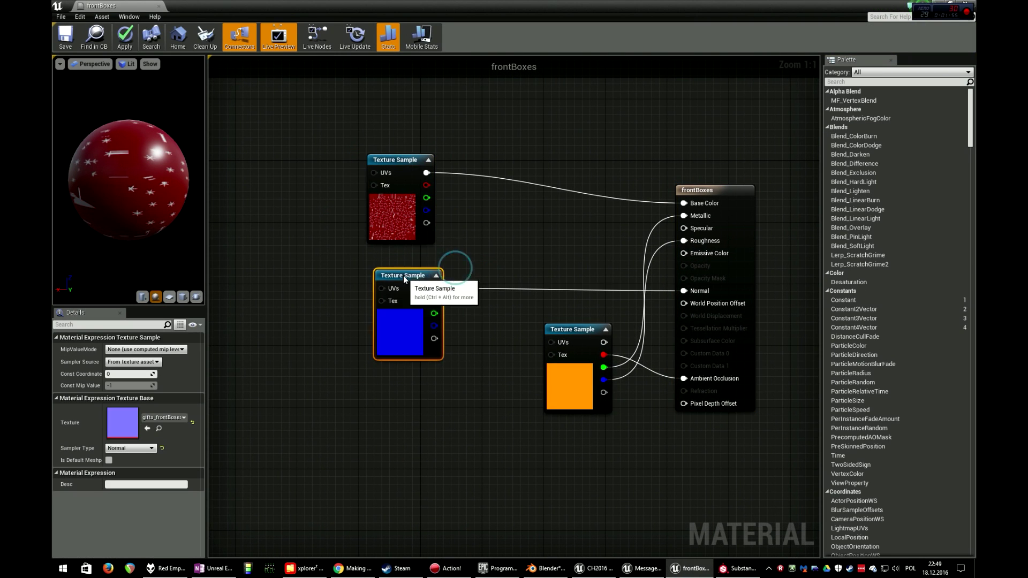
left_click_drag(575, 343, 529, 343)
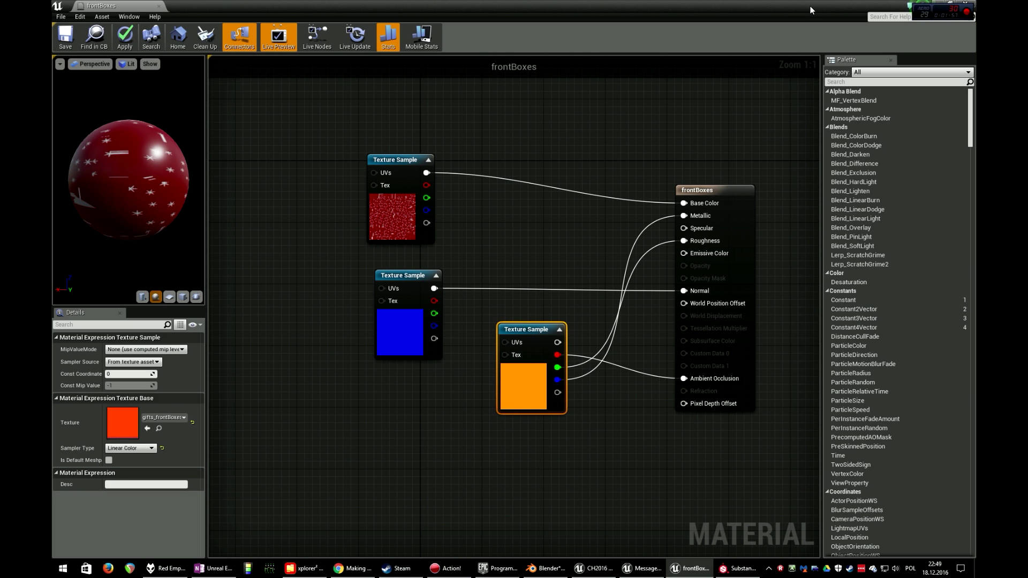
Check which texture is assigned to each of the base color, normal and occlusion/roughness/metallic Texture Sample nodes
left_click(402, 161)
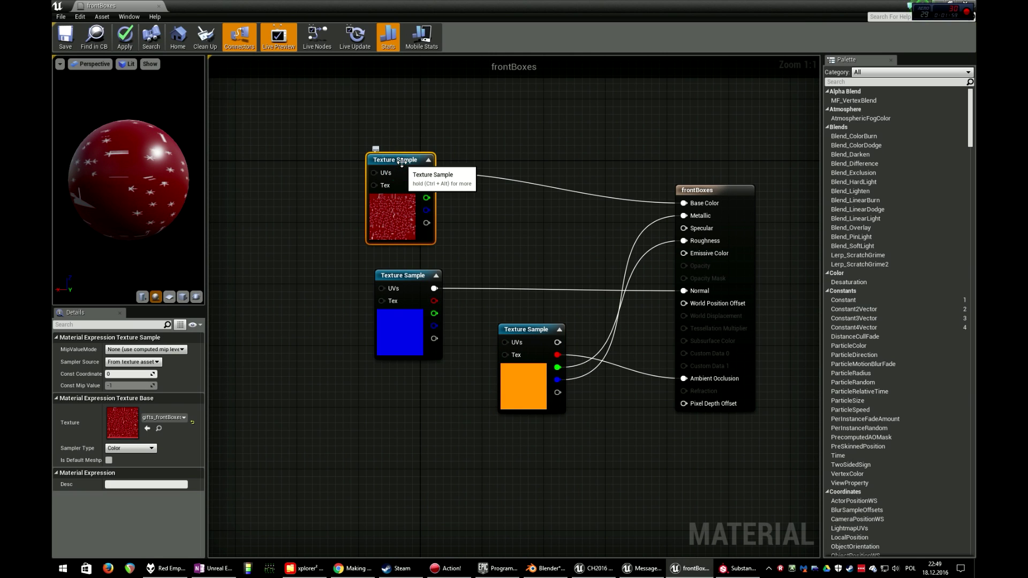
left_click(172, 418)
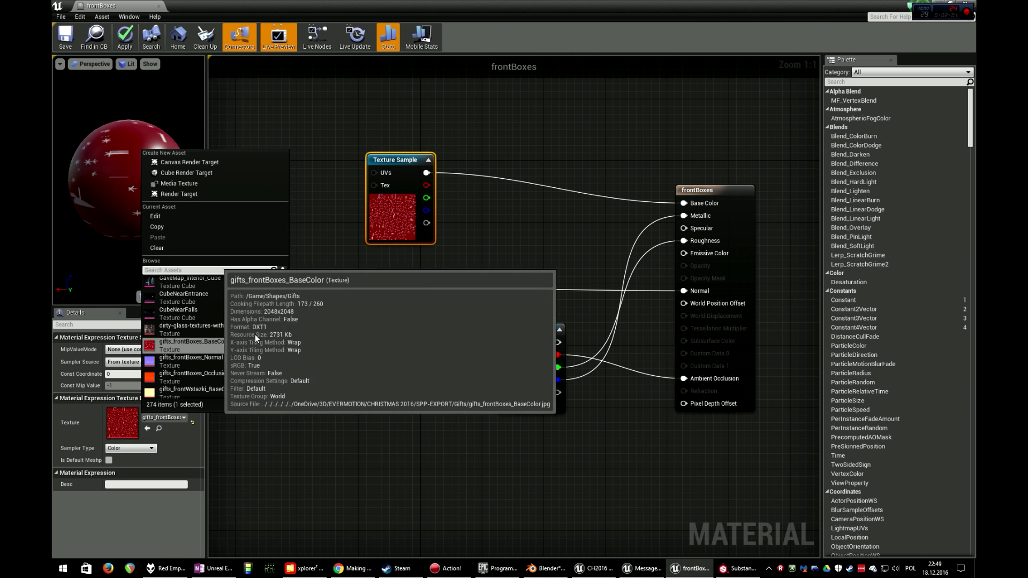
left_click(405, 279)
left_click(154, 419)
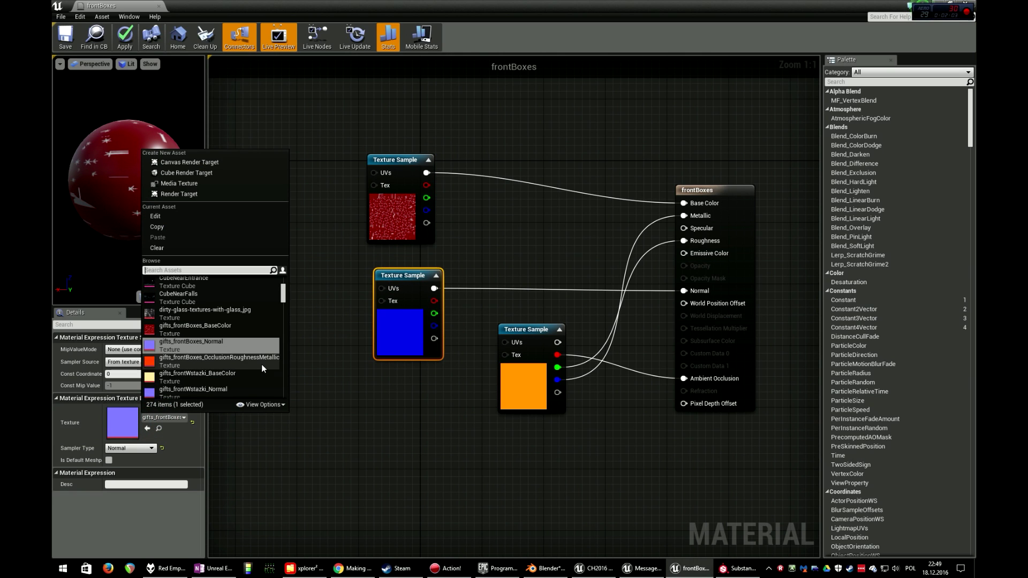
left_click(519, 330)
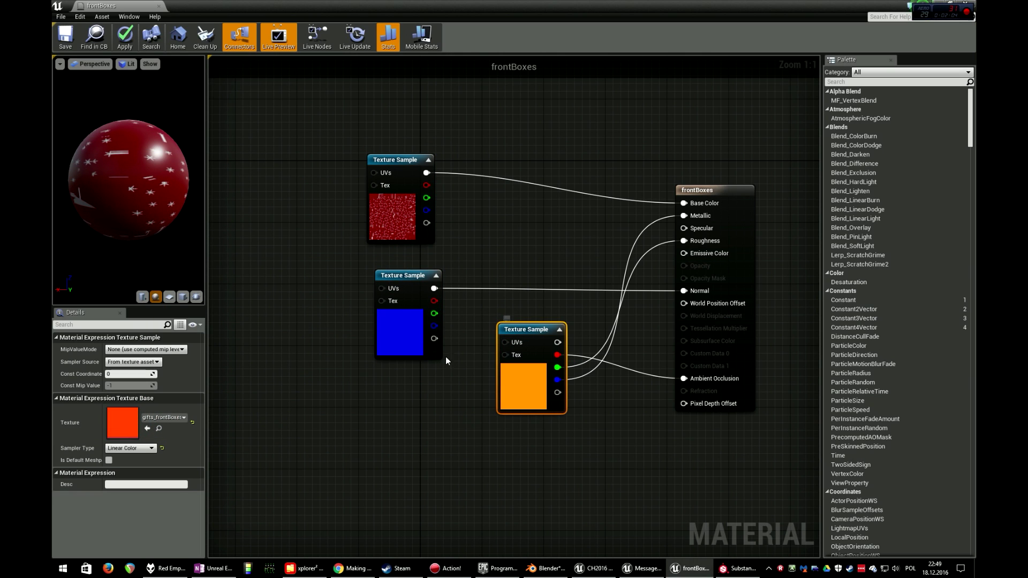
left_click(172, 418)
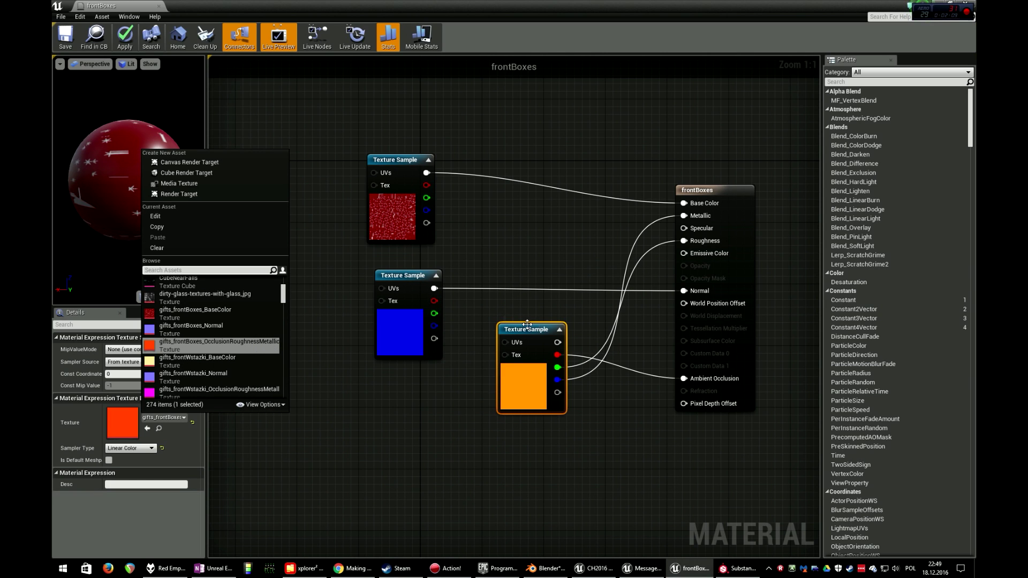
left_click(530, 330)
Review the Unreal Engine 4 (Packed) export settings in Substance Painter, then return to the frontBoxes material graph
left_click(741, 574)
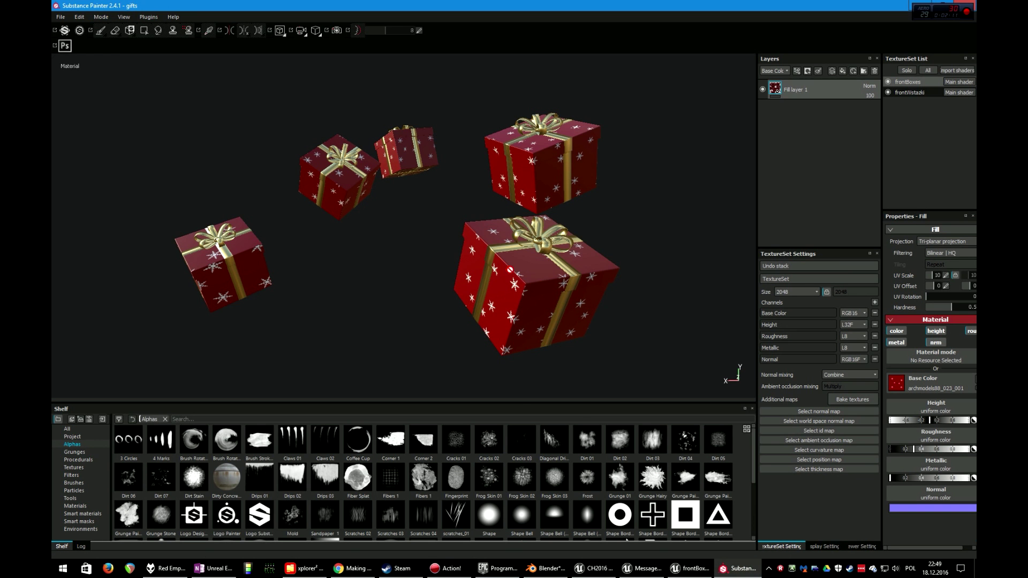
right_click(385, 277)
left_click(428, 336)
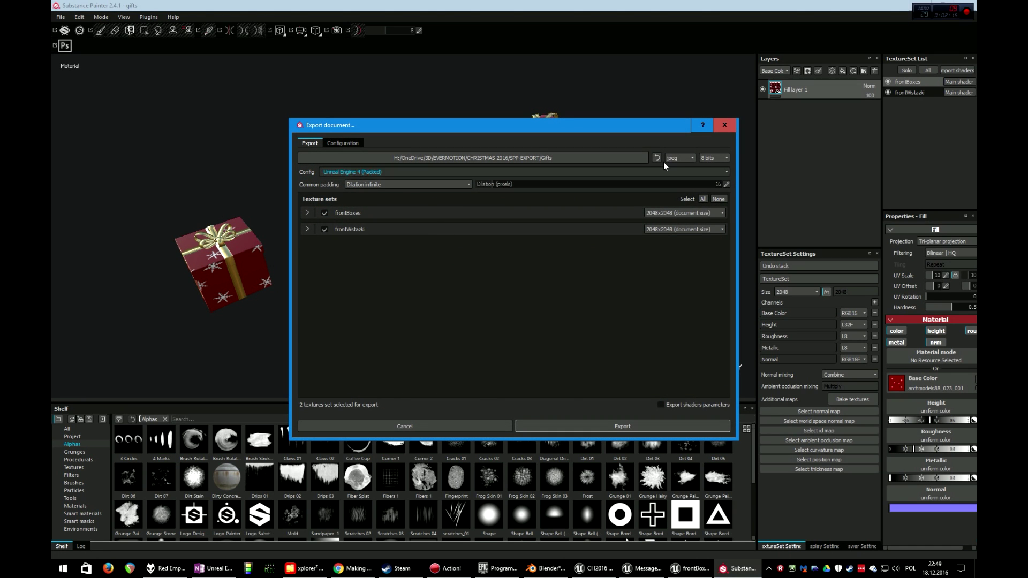
left_click(724, 125)
left_click(688, 568)
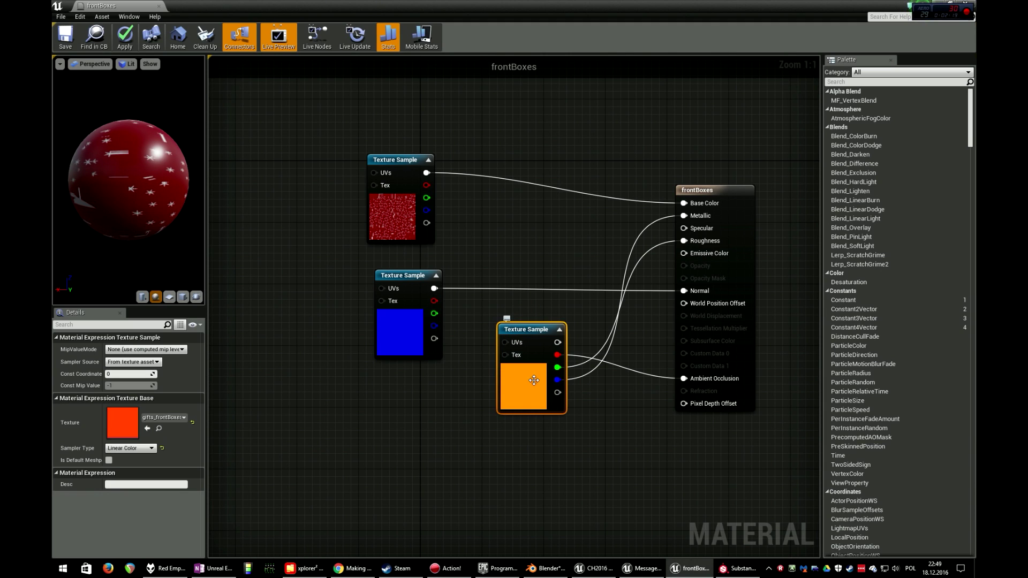
Move the occlusion/roughness/metallic Texture Sample slightly farther from the frontBoxes node and return to the level editor
scroll(578, 395, "up", 1)
left_click_drag(525, 327, 510, 327)
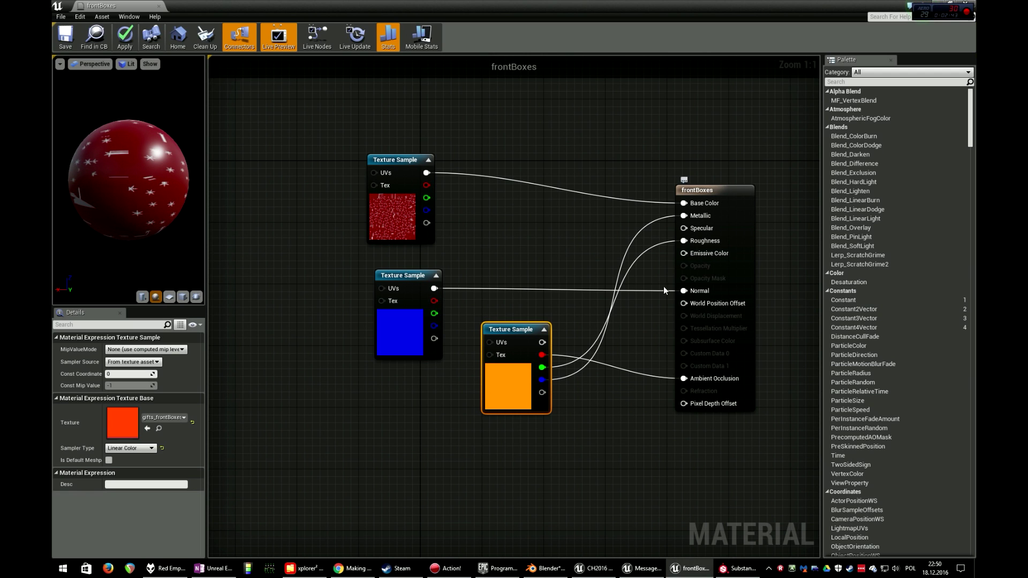
left_click(694, 232)
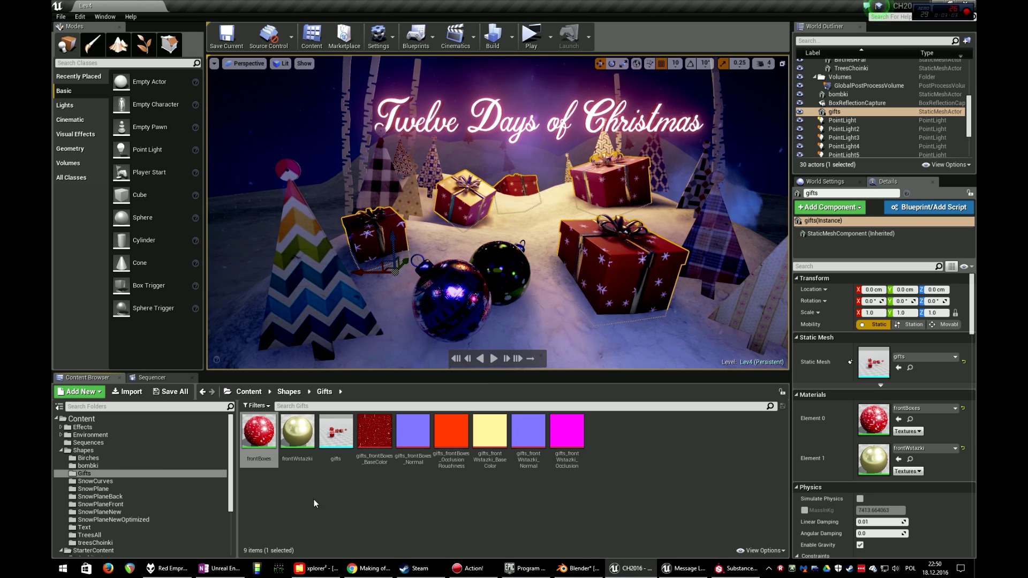
Examine the base color, normal and occlusion/roughness/metallic textures of frontBoxes and frontWstazki in the Gifts folder
left_click(365, 447)
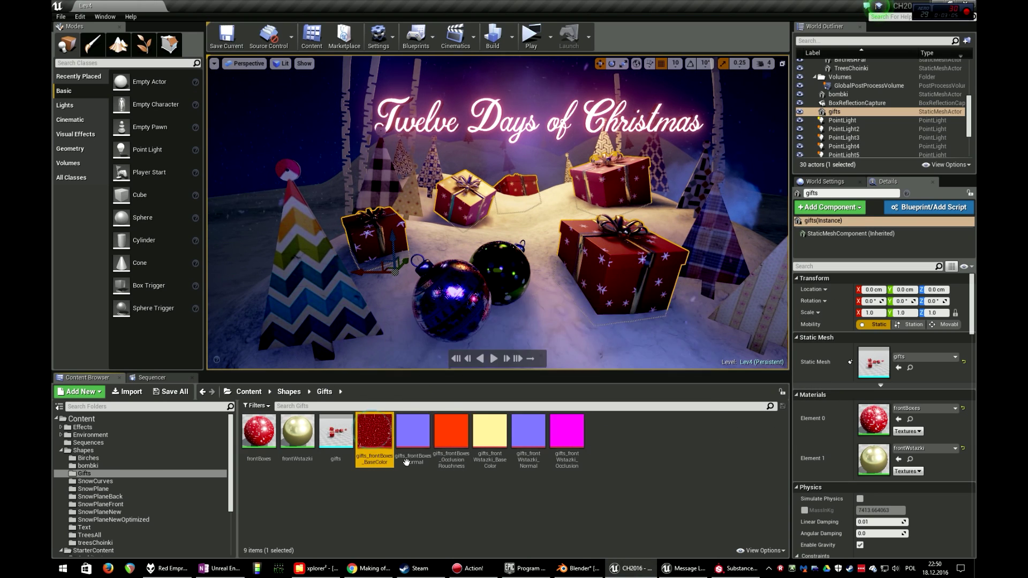
left_click(418, 436)
left_click(445, 436)
left_click(484, 432)
left_click(521, 429)
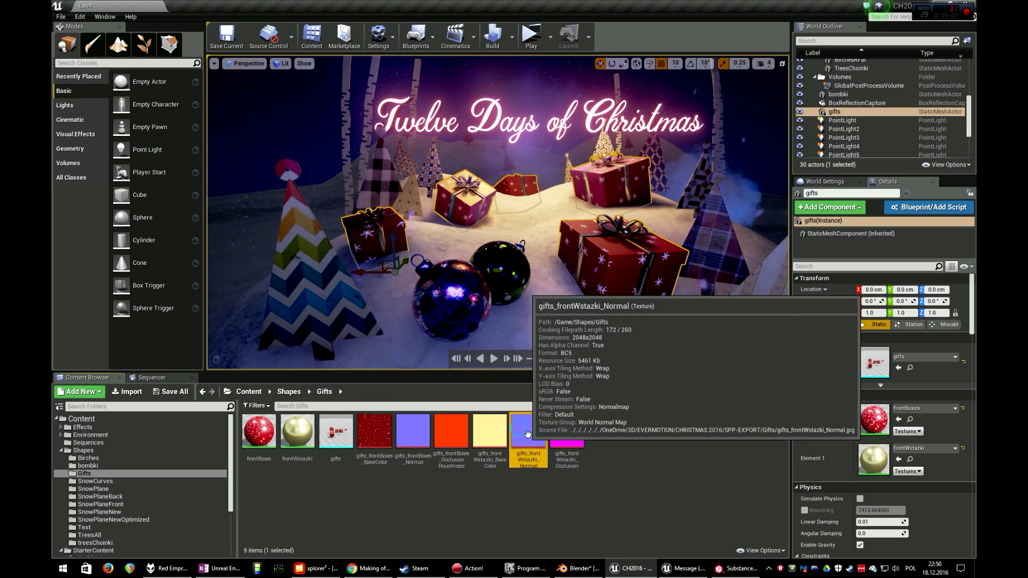
left_click(421, 435)
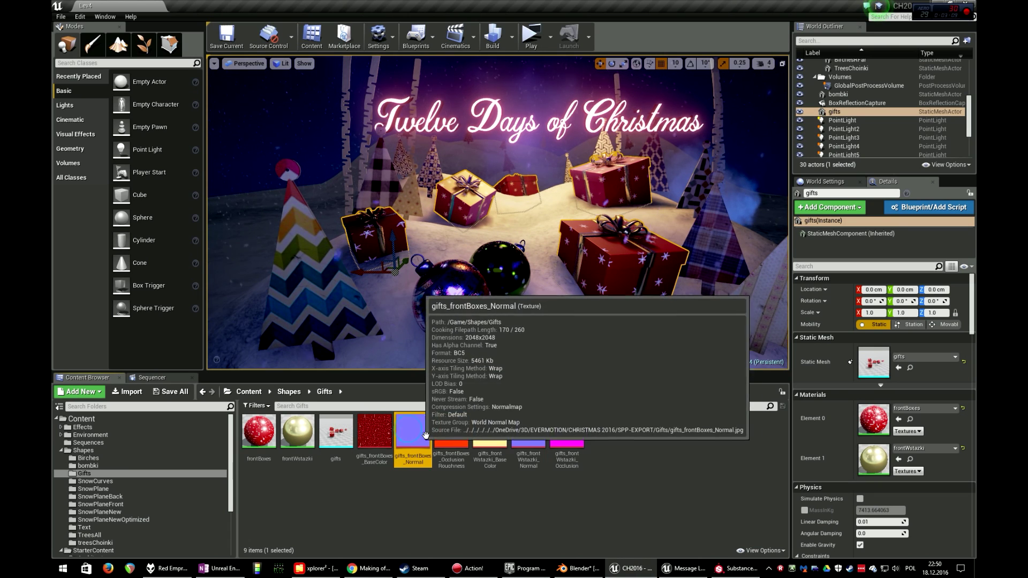
left_click(449, 435)
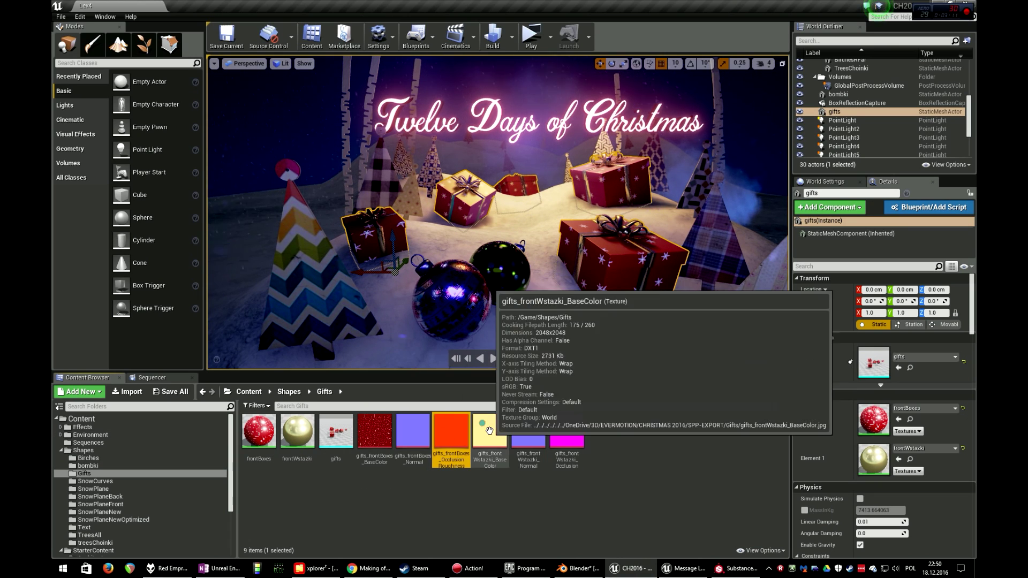
left_click(485, 426)
left_click(521, 505)
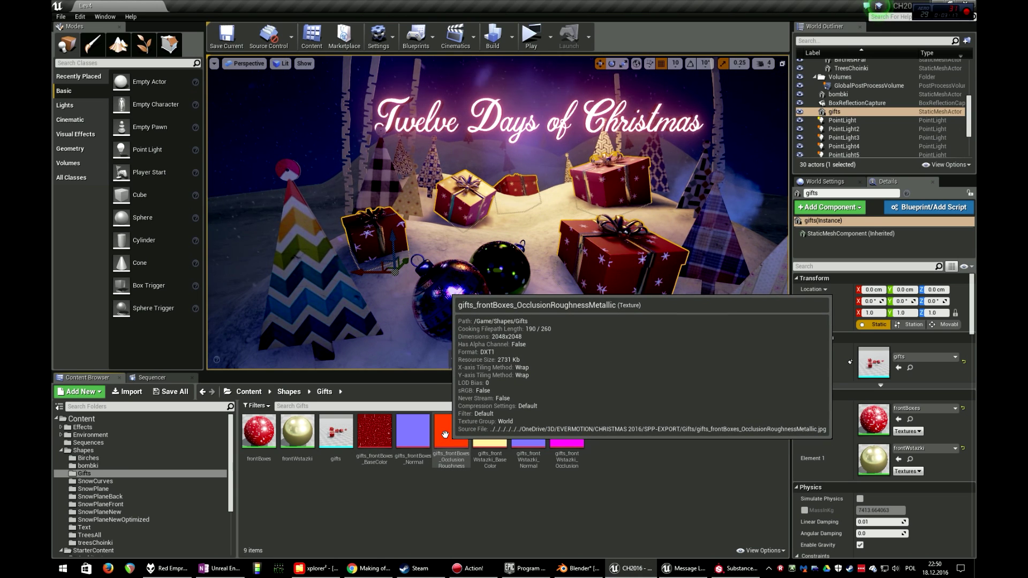
Open the gifts_frontBoxes_OcclusionRoughnessMetallic texture, make sure sRGB is disabled, save the asset and close it
double_click(445, 435)
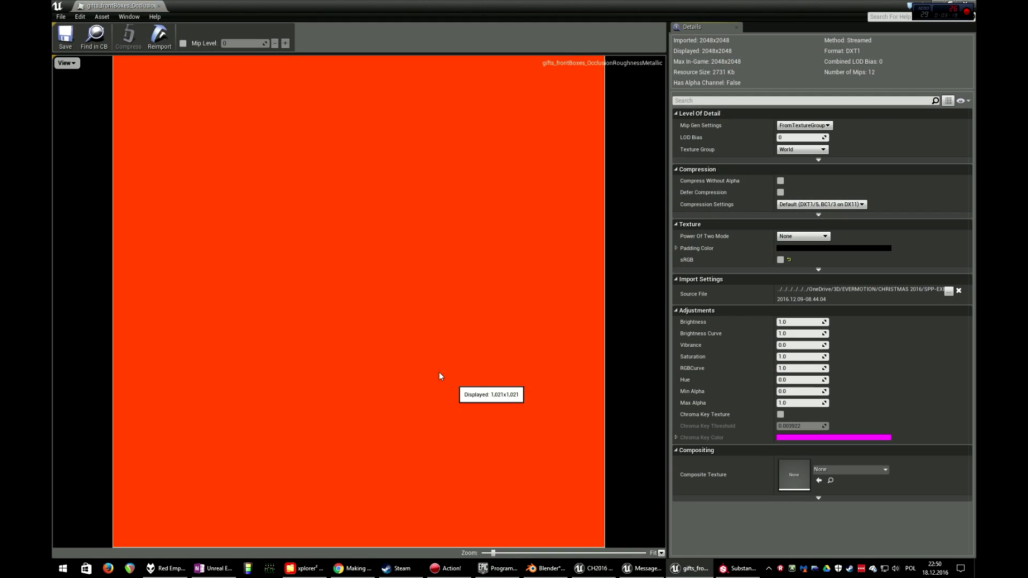
left_click(781, 260)
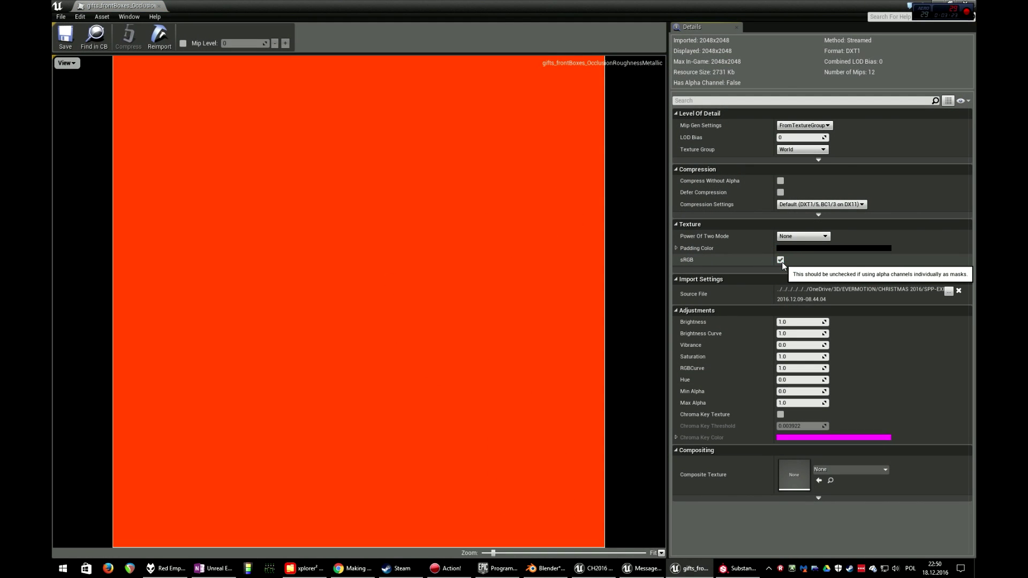
left_click(68, 48)
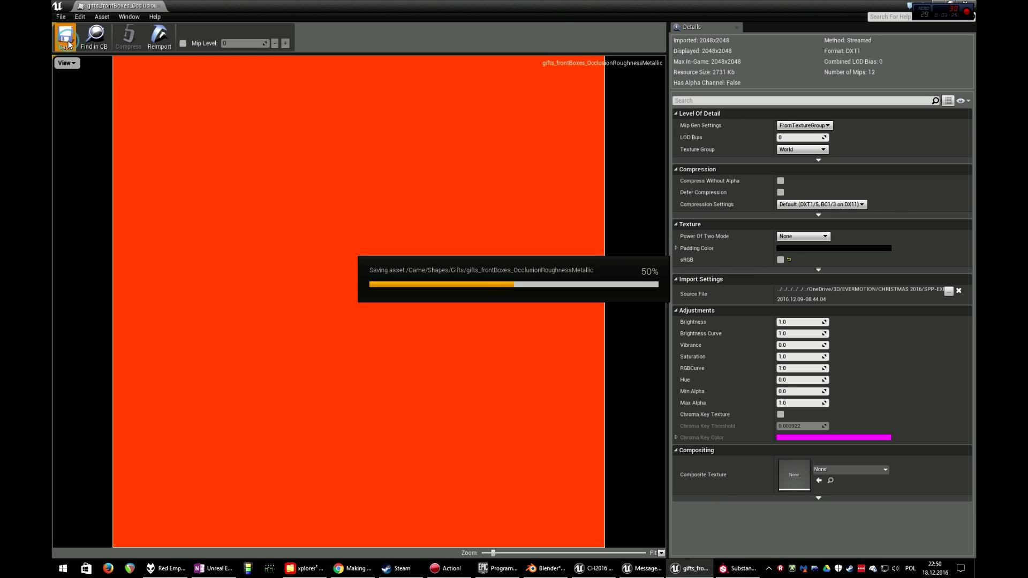
left_click(966, 4)
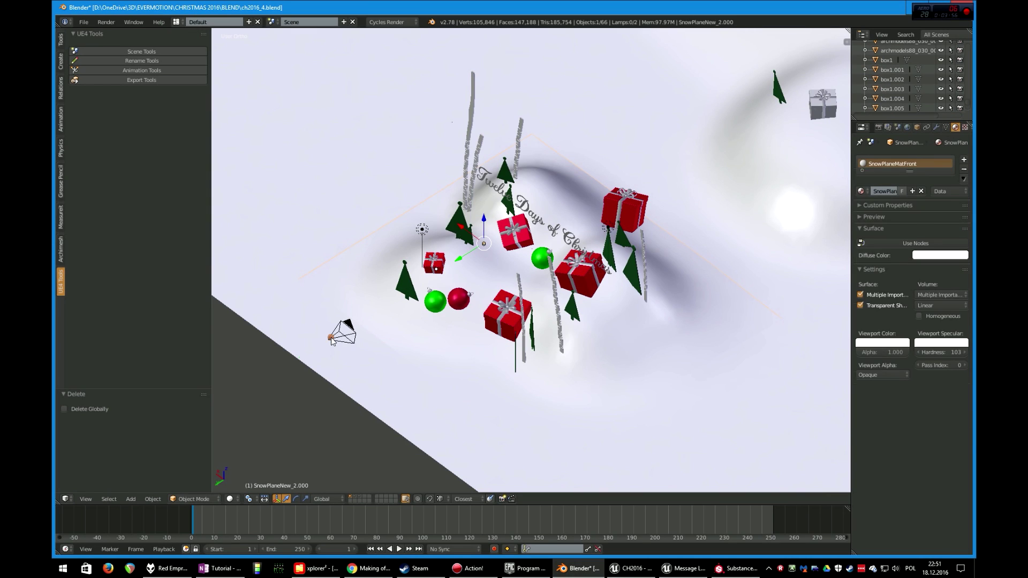
In Blender, select the CamNewMain camera and show the UE4 animation export options together with the axis settings
right_click(331, 337)
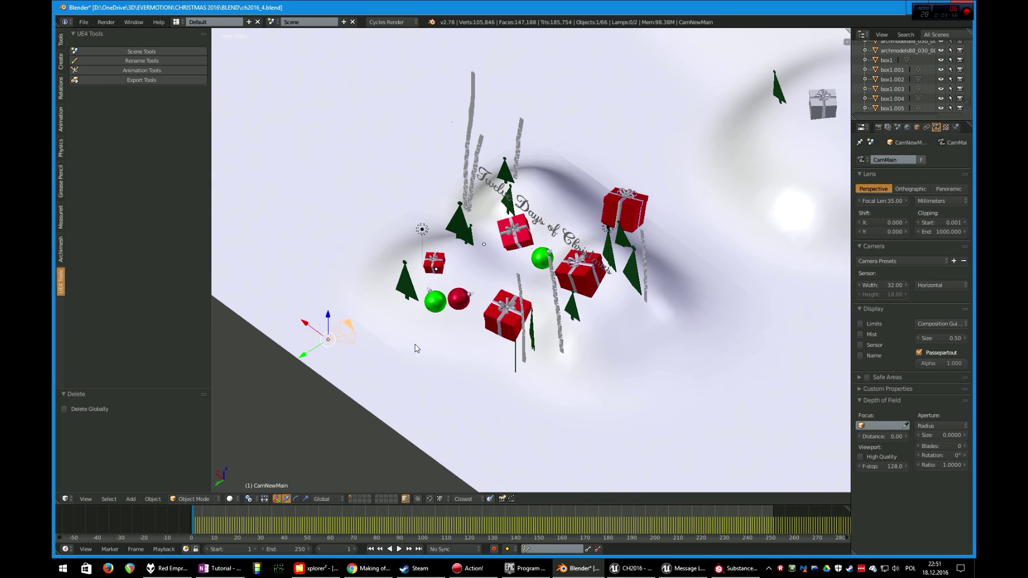
middle_click_drag(418, 348, 386, 278)
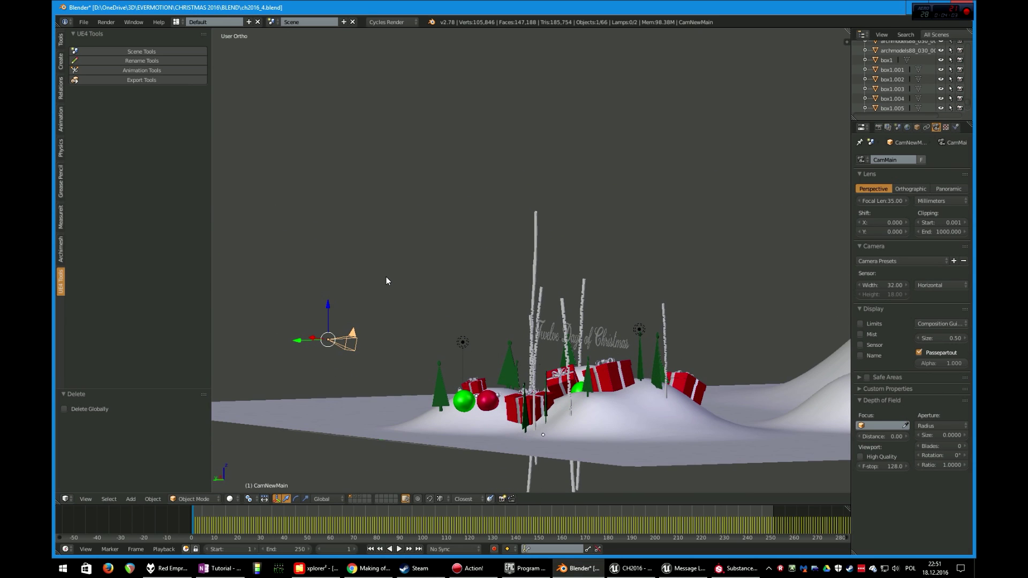
left_click(140, 70)
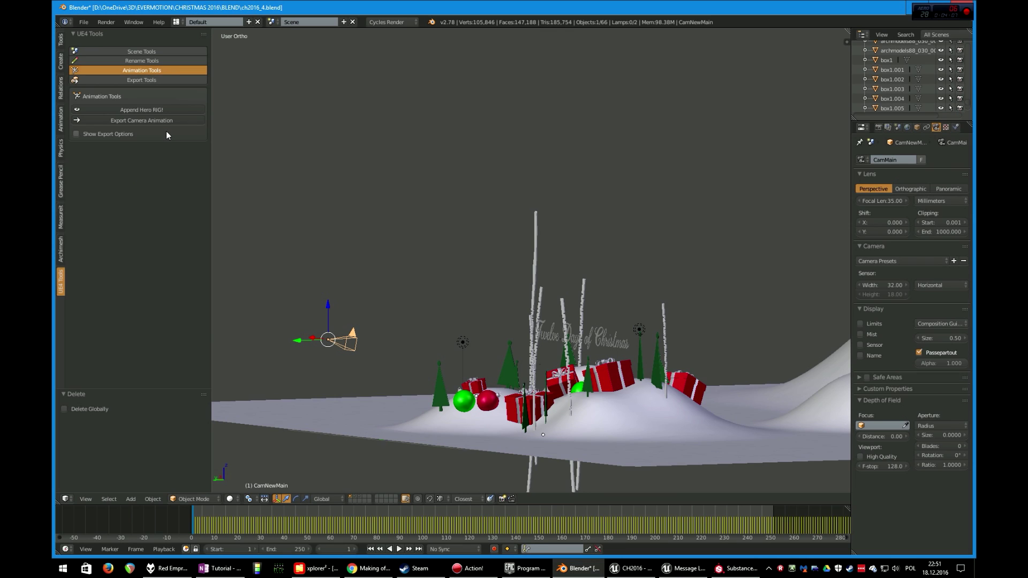
left_click(84, 134)
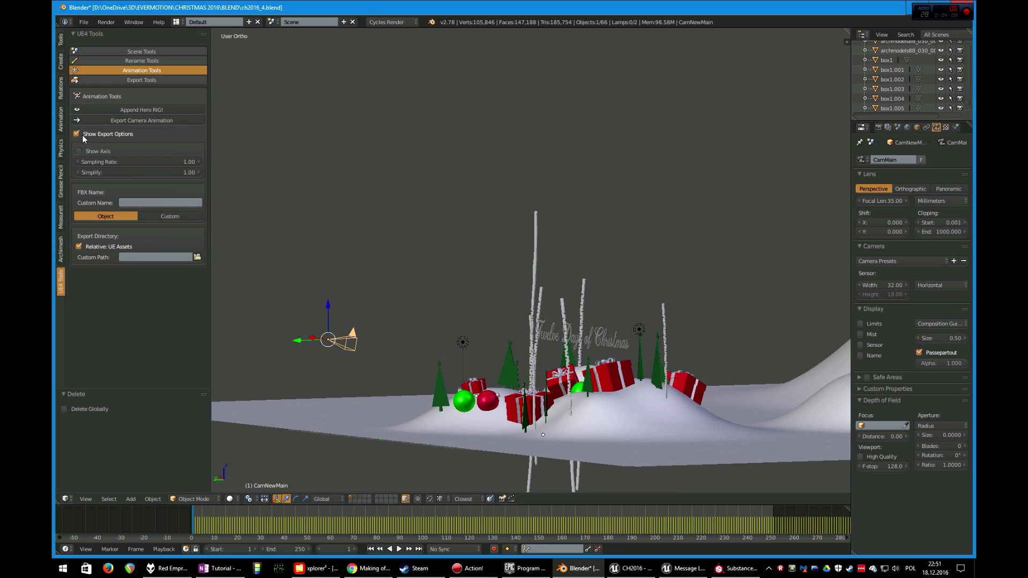
left_click(89, 151)
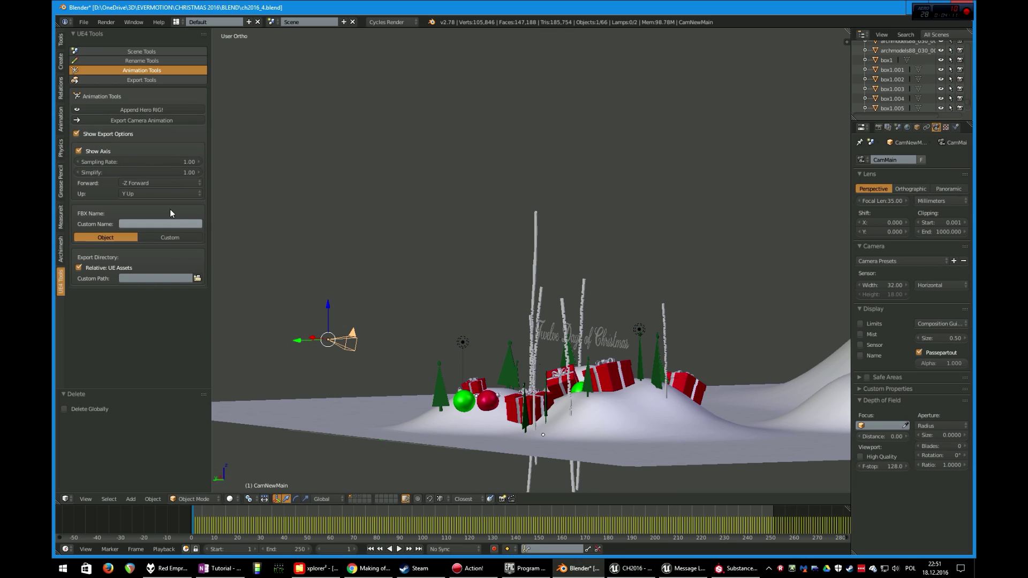
Set the Simplify value of the camera animation export to 0
left_click(133, 170)
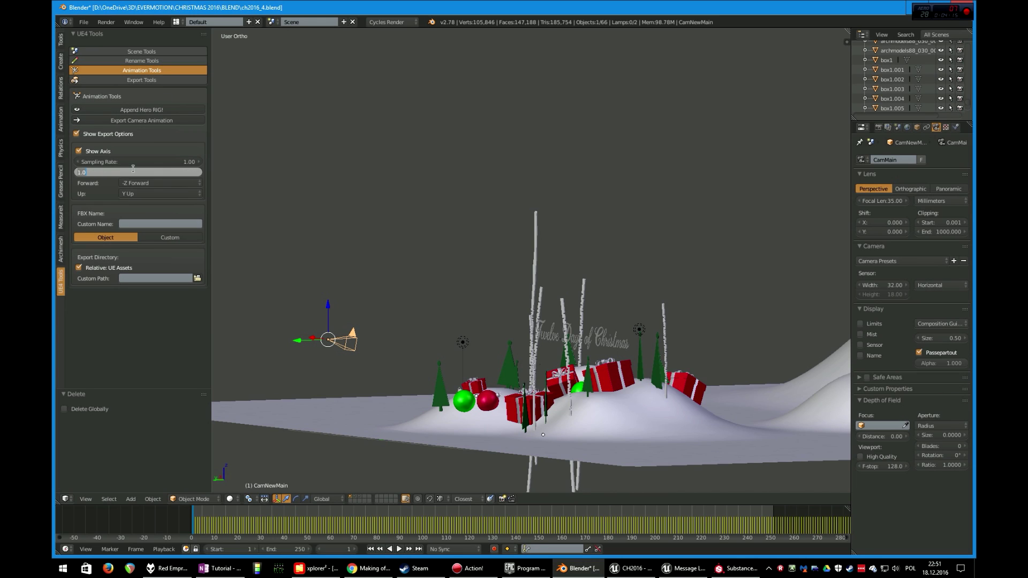
key("Return")
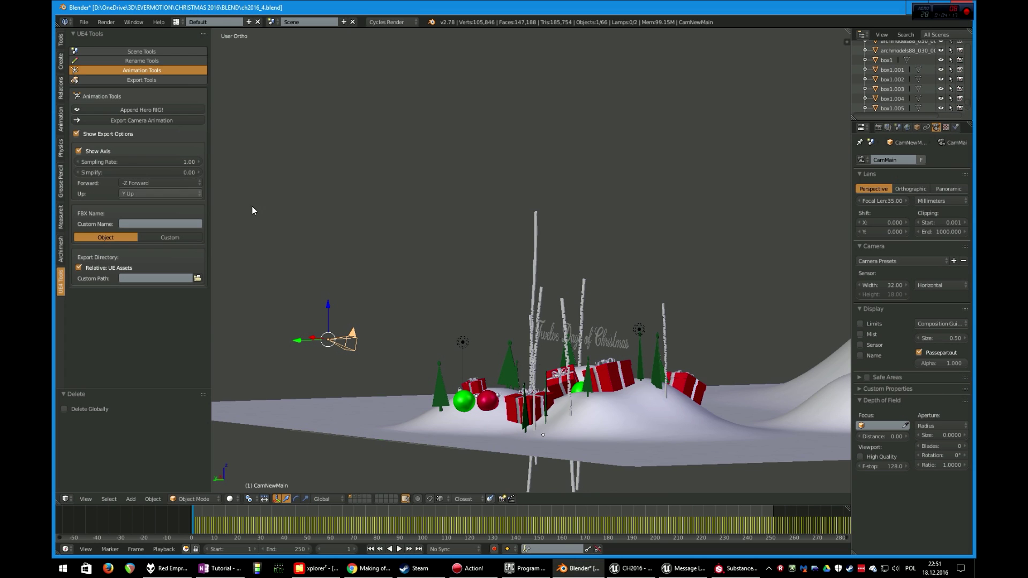
mouse_move(358, 207)
middle_mouse_down()
mouse_move(377, 229)
mouse_move(403, 219)
mouse_move(358, 214)
middle_mouse_up()
scroll(358, 216, "down", 5)
scroll(404, 219, "up", 4)
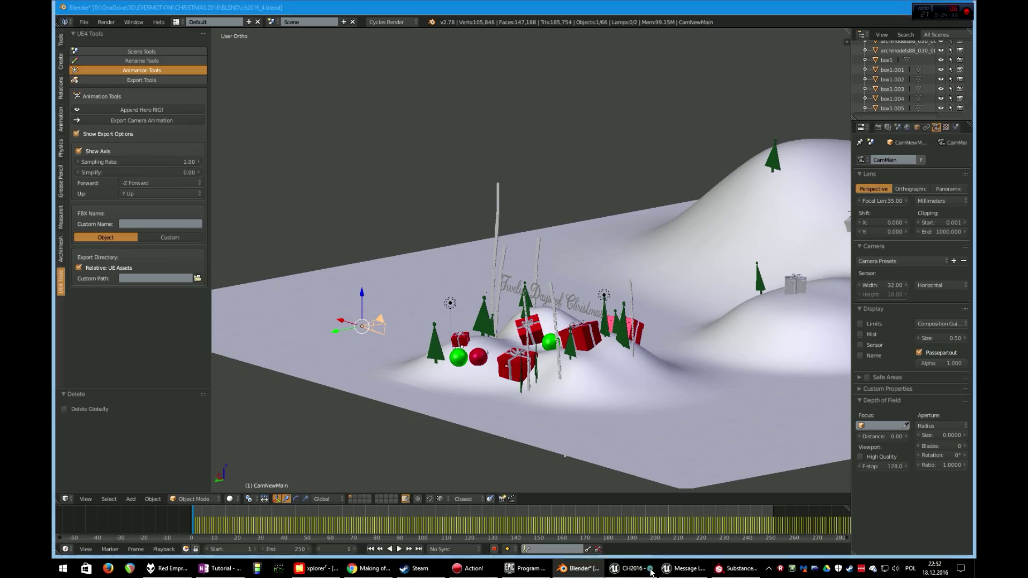
Switch to Unreal Engine, fly the perspective view around the gifts and baubles, and return to Blender
left_click(633, 568)
key("s")
right_click_drag(498, 214, 578, 225)
key("w")
key("a")
key("d")
mouse_move(589, 279)
right_mouse_down()
mouse_move(536, 294)
mouse_move(520, 279)
mouse_move(588, 278)
right_mouse_up()
key("s")
key("a")
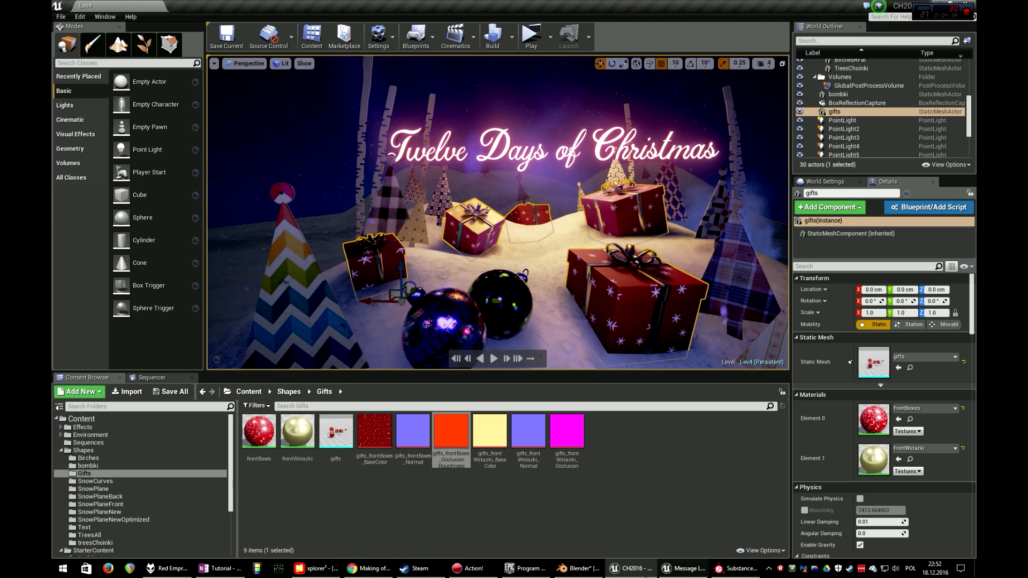
left_click(587, 569)
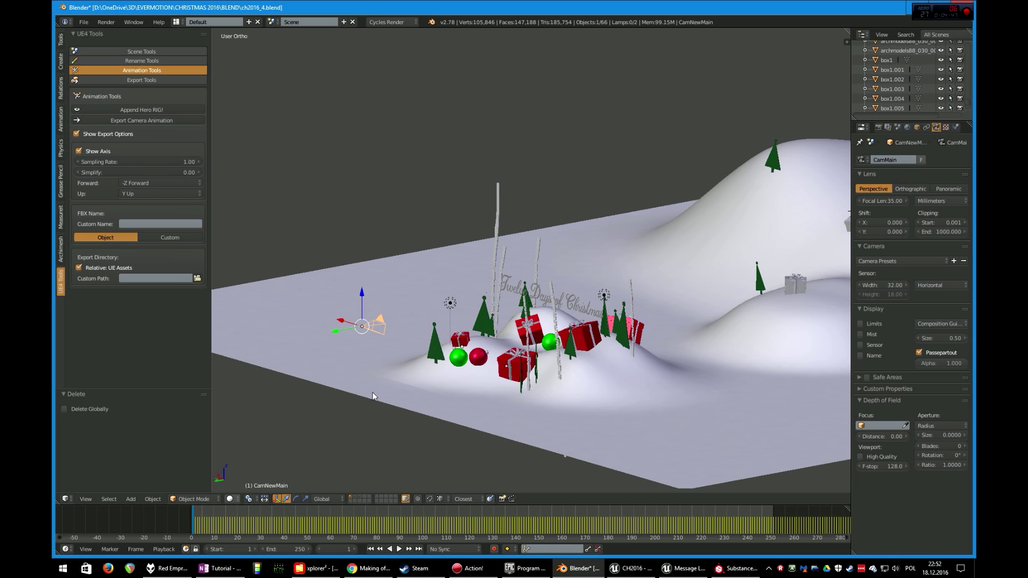
Play the camera animation, stop it and move the timeline to frame 151
key("alt+a")
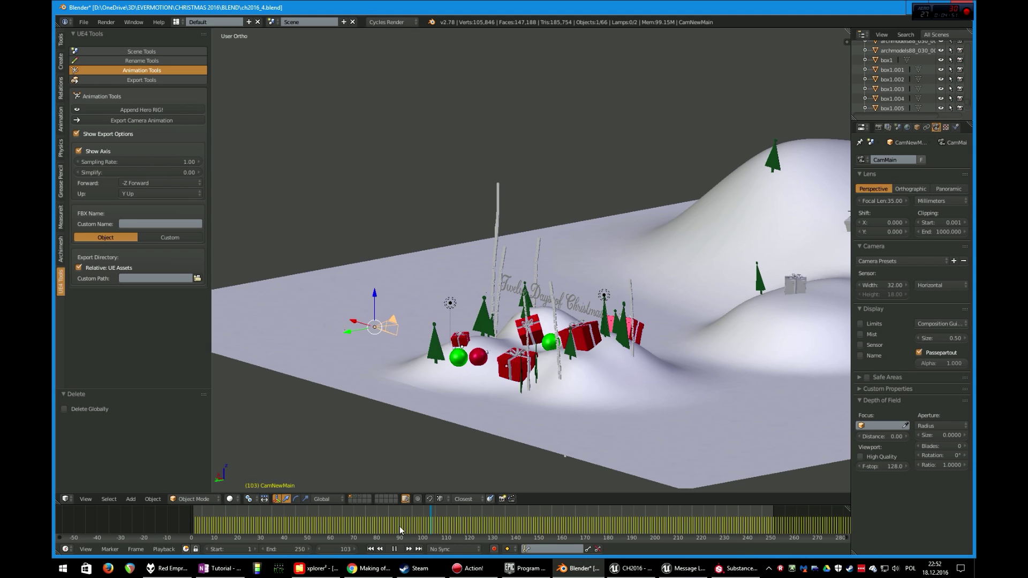
key("alt+a")
left_click(543, 526)
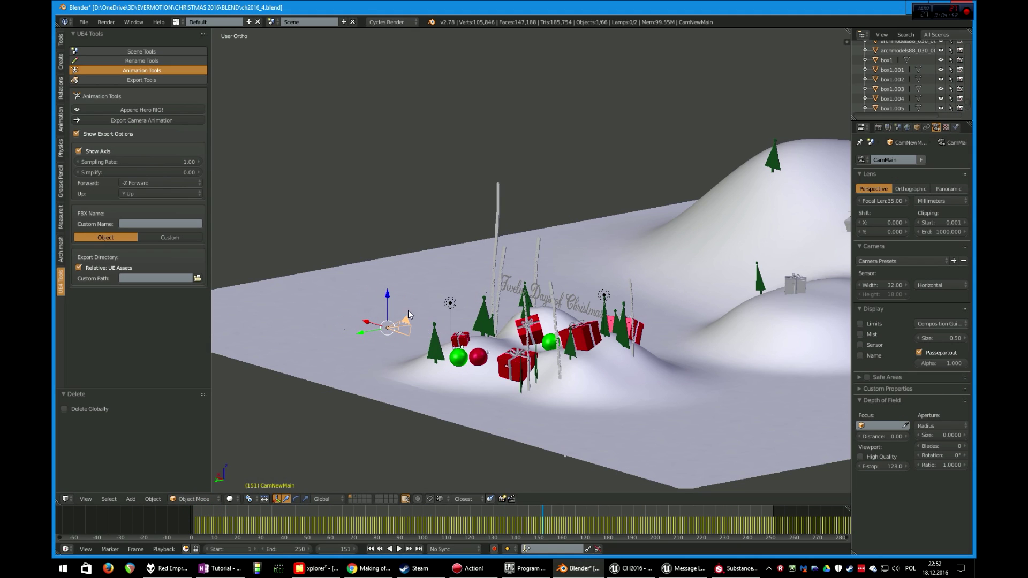
Set the camera export's Simplify value to 1, glance at the Unreal Engine level and return to Blender
left_click(152, 172)
key("Return")
left_click(632, 569)
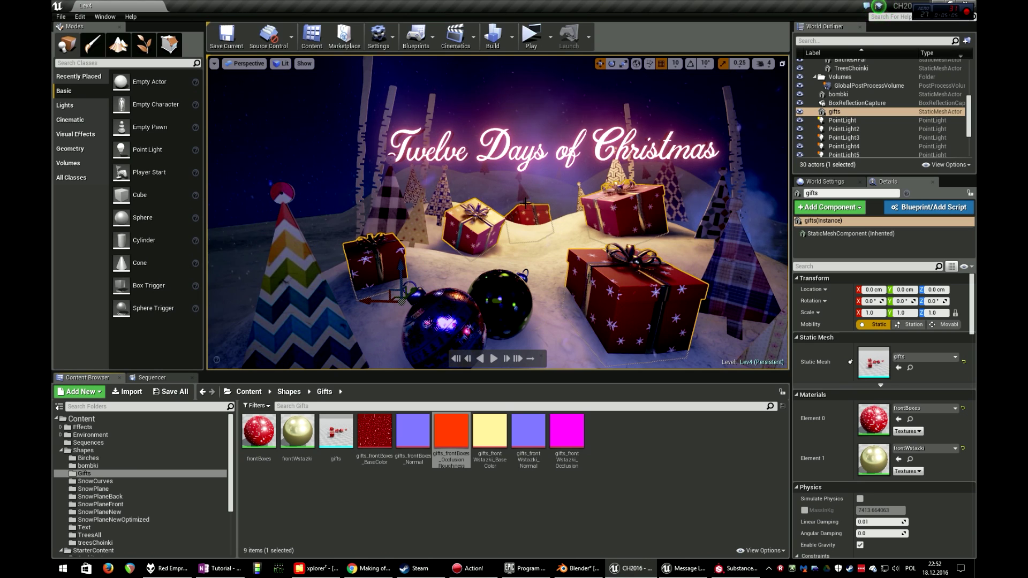
left_click(581, 569)
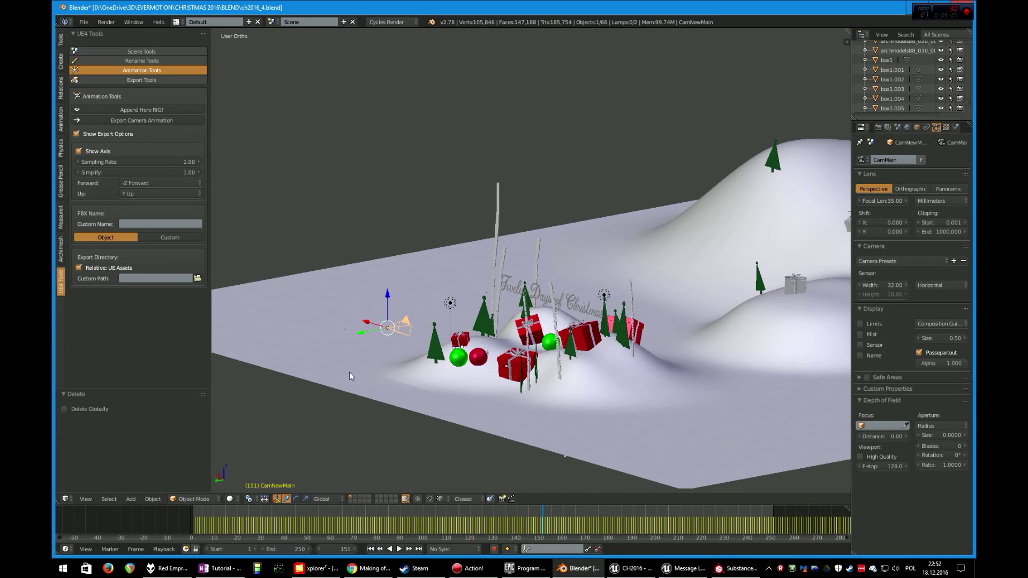
Set the camera export's Simplify value to 0 and view the scene enlarged through the CamNewMain camera
left_click(150, 168)
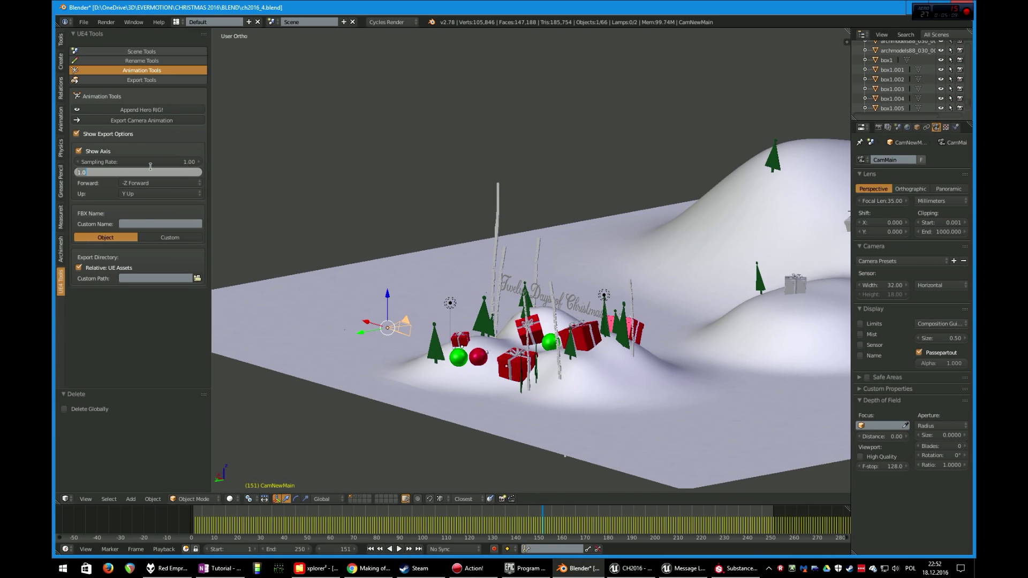
type("0")
key("Return")
key("KP_0")
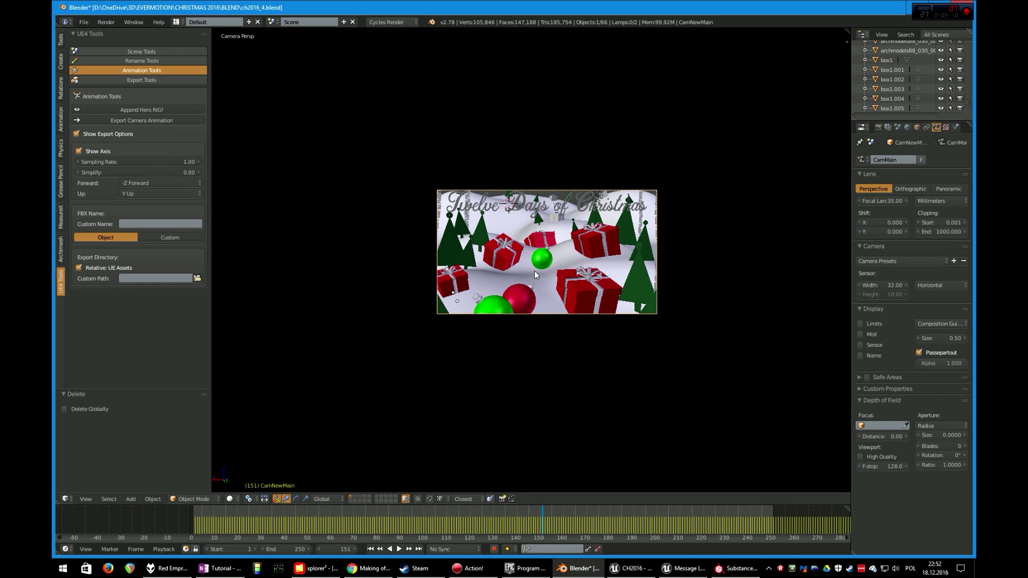
scroll(595, 190, "up", 1)
middle_click_drag(632, 184, 586, 209, "shift")
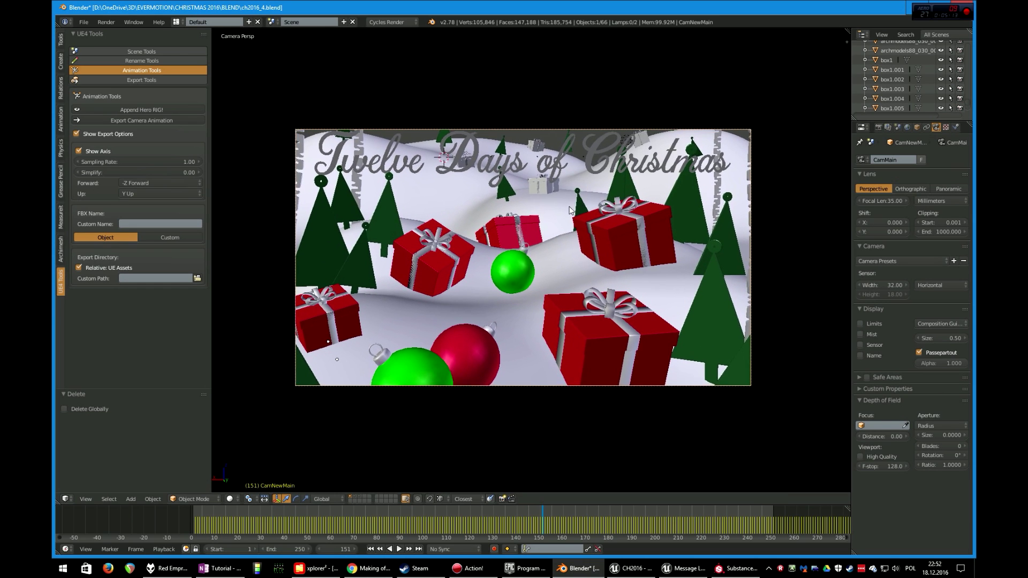
Compare the framing with the Unreal Engine level from farther away, then return to Blender
left_click(631, 569)
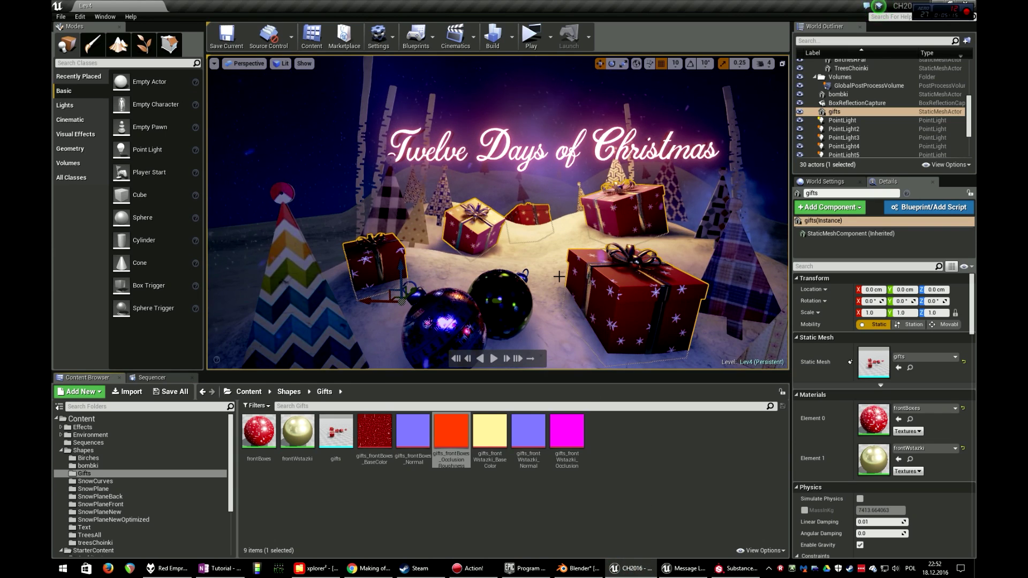
scroll(557, 278, "down", 6)
scroll(498, 212, "up", 3)
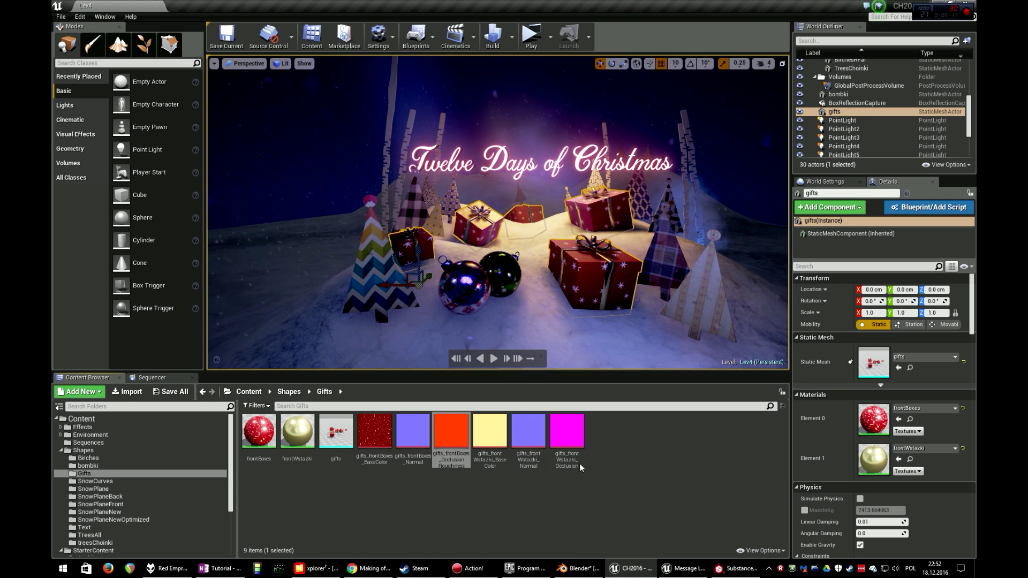
left_click(580, 569)
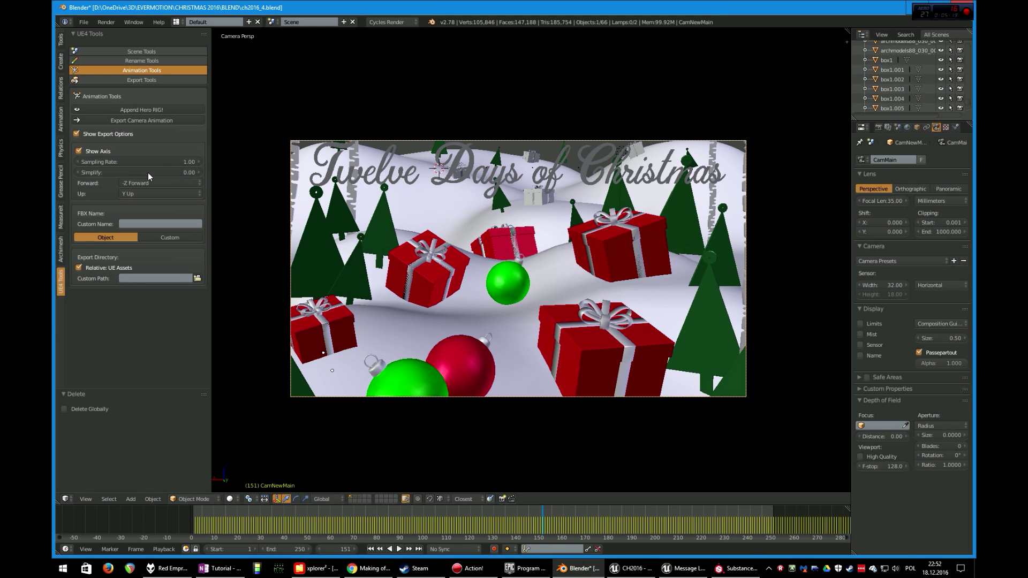
Set the camera animation export axes to Z Up and X Forward
left_click(149, 194)
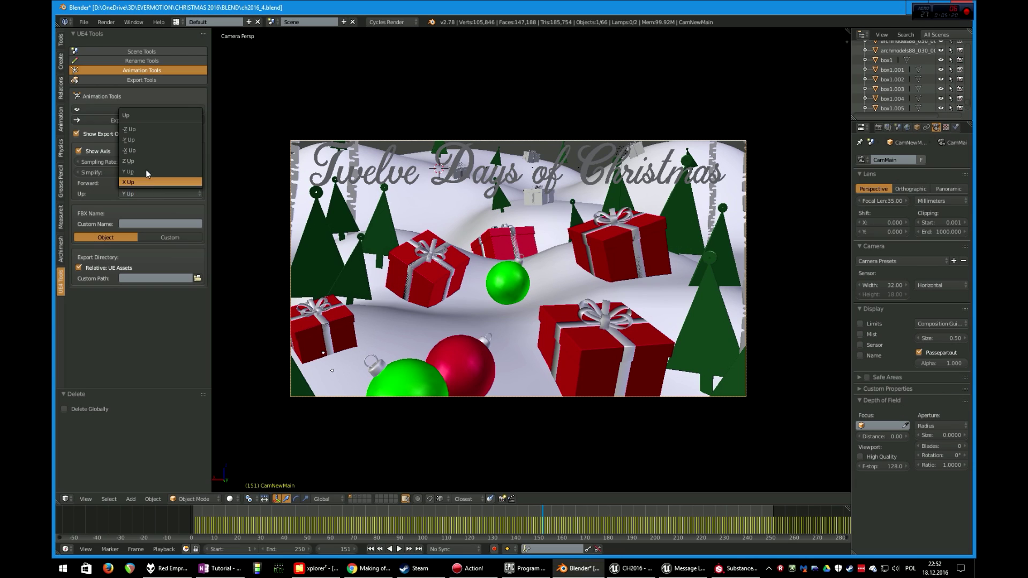
left_click(148, 162)
left_click(144, 182)
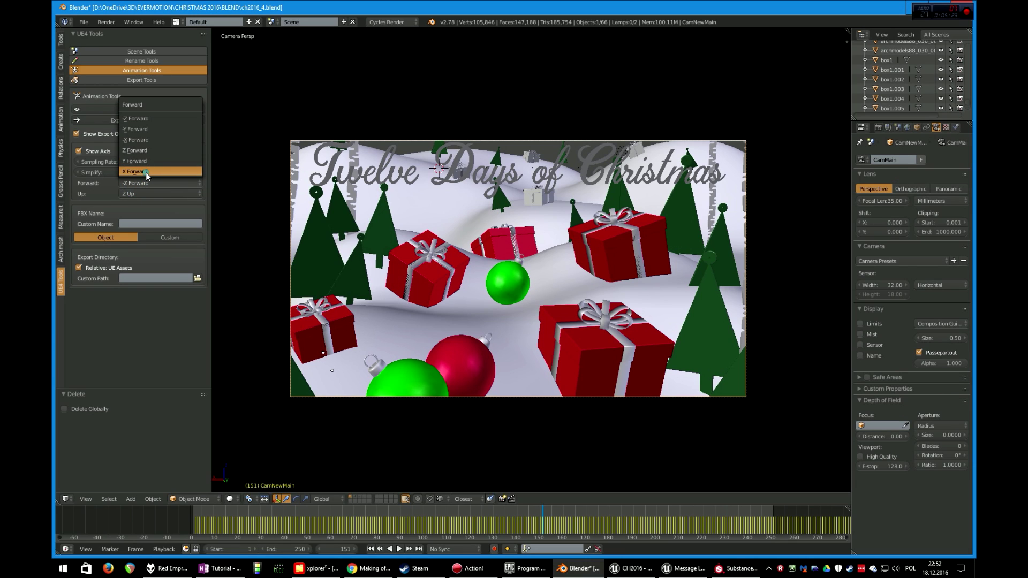
left_click(146, 173)
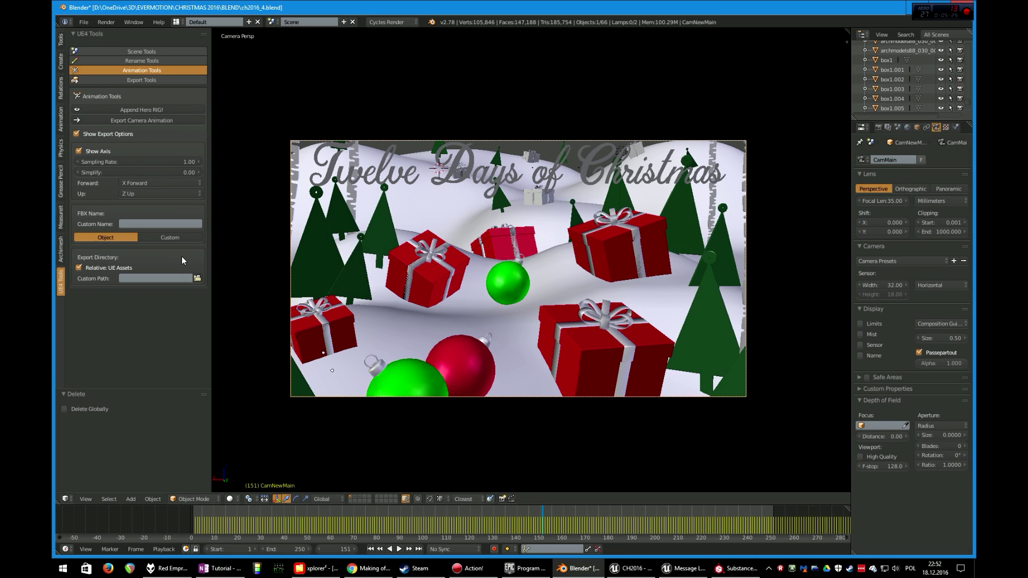
Disable the Relative: UE Assets directory option and try to export the camera animation
left_click(78, 267)
left_click(114, 267)
left_click(144, 120)
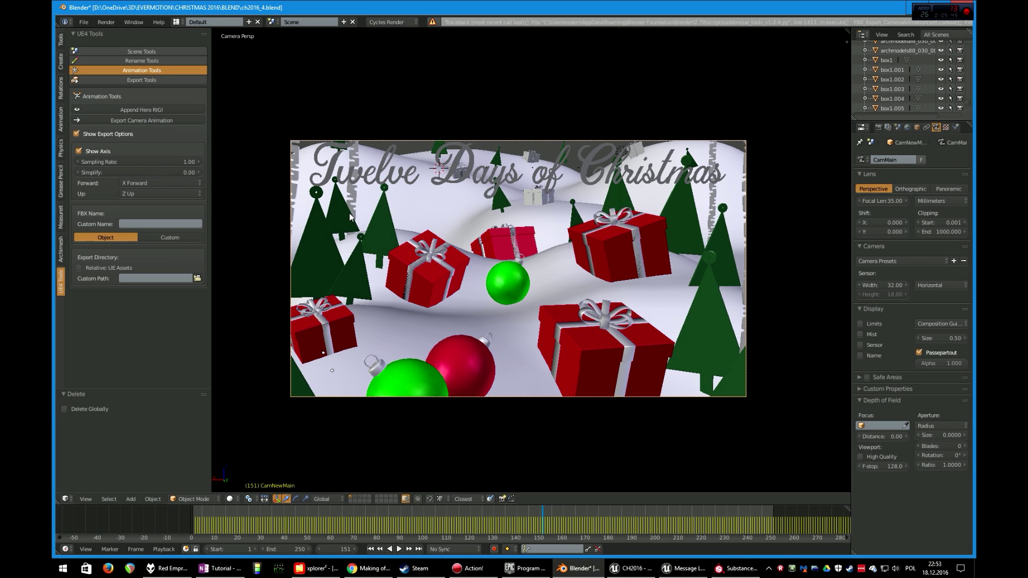
Switch to Unreal Engine and add a level sequence saved as NewLevelSequence in the Content folder
left_click(631, 569)
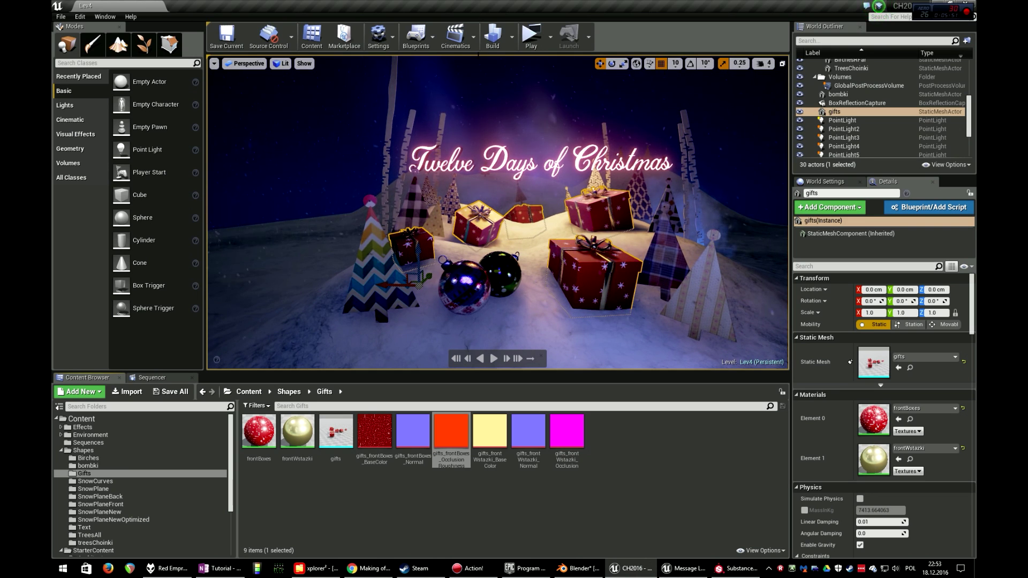
left_click(464, 40)
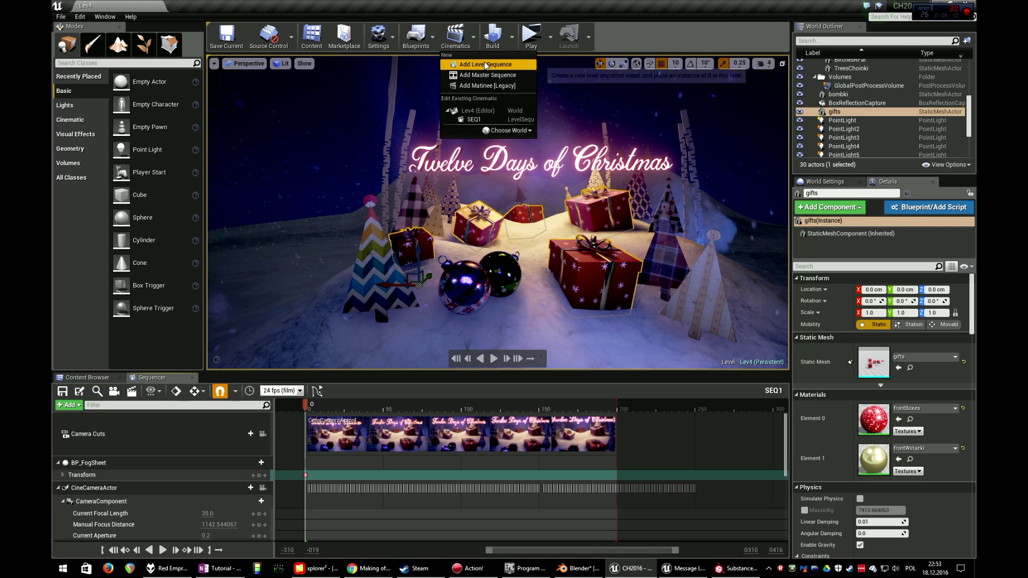
left_click(483, 63)
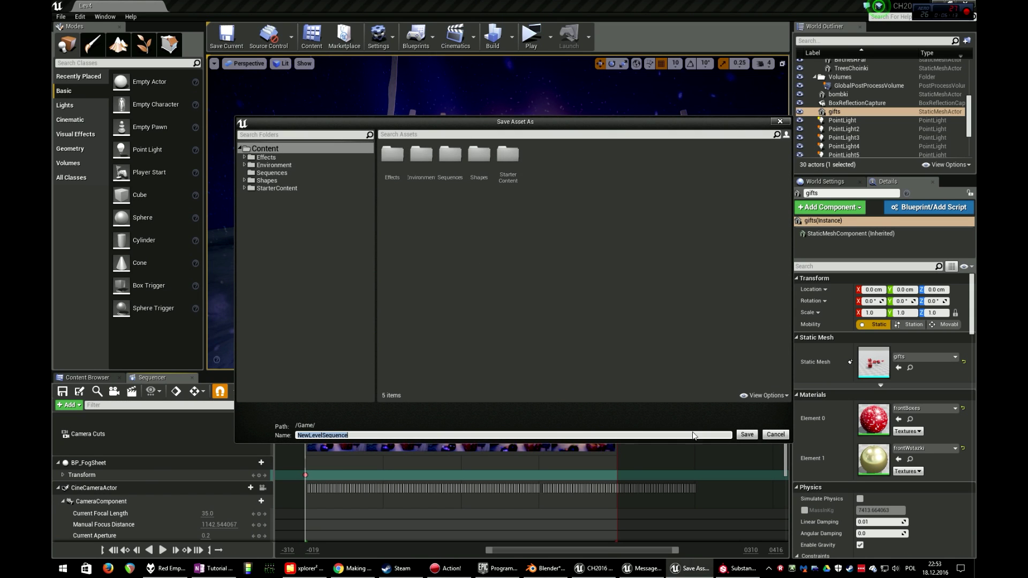
left_click(745, 435)
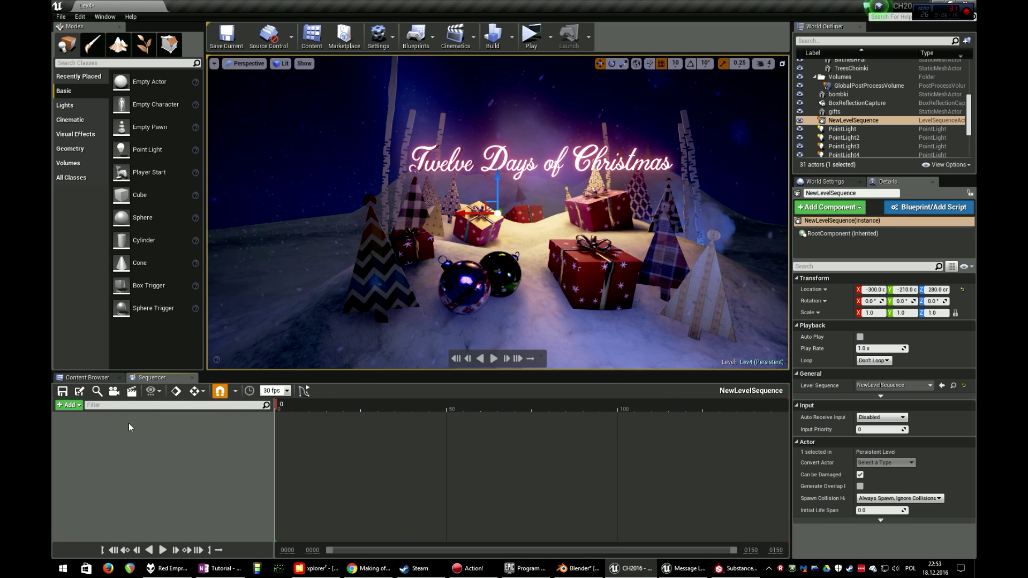
Create a new camera as the sequence's current camera cut and set the time snapping interval to 24 fps (film)
right_click_drag(503, 344, 483, 340)
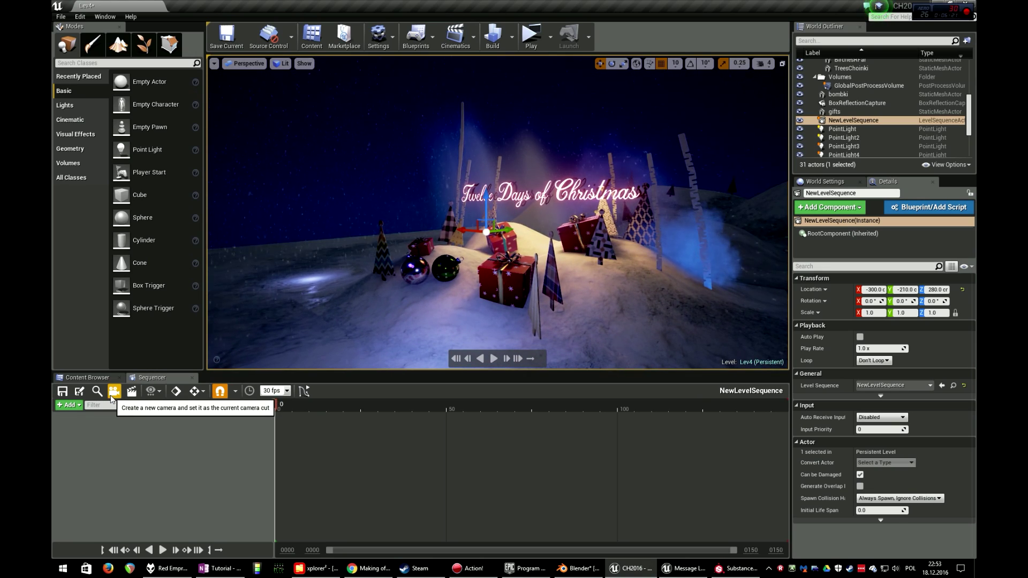
left_click(114, 395)
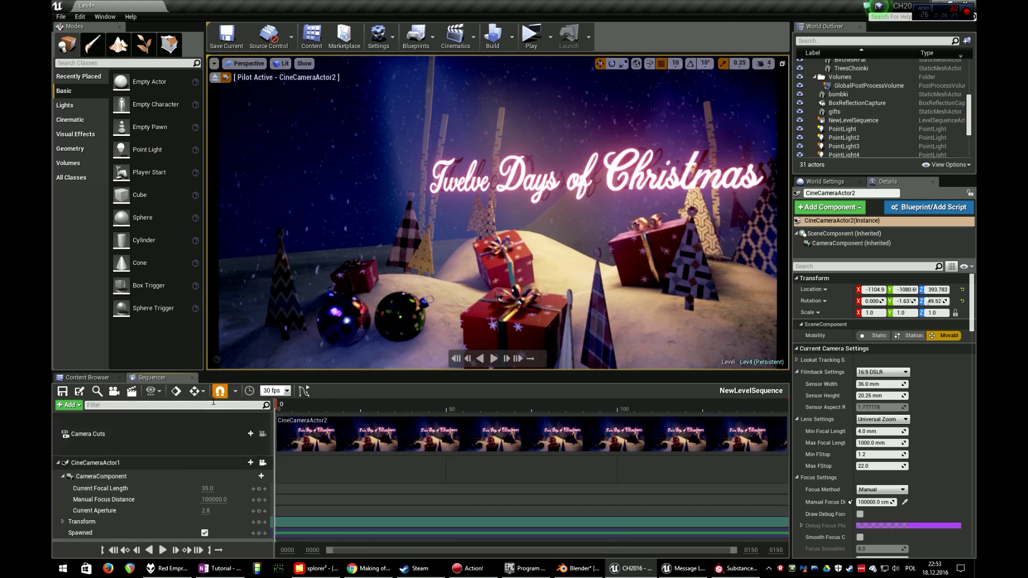
left_click(287, 391)
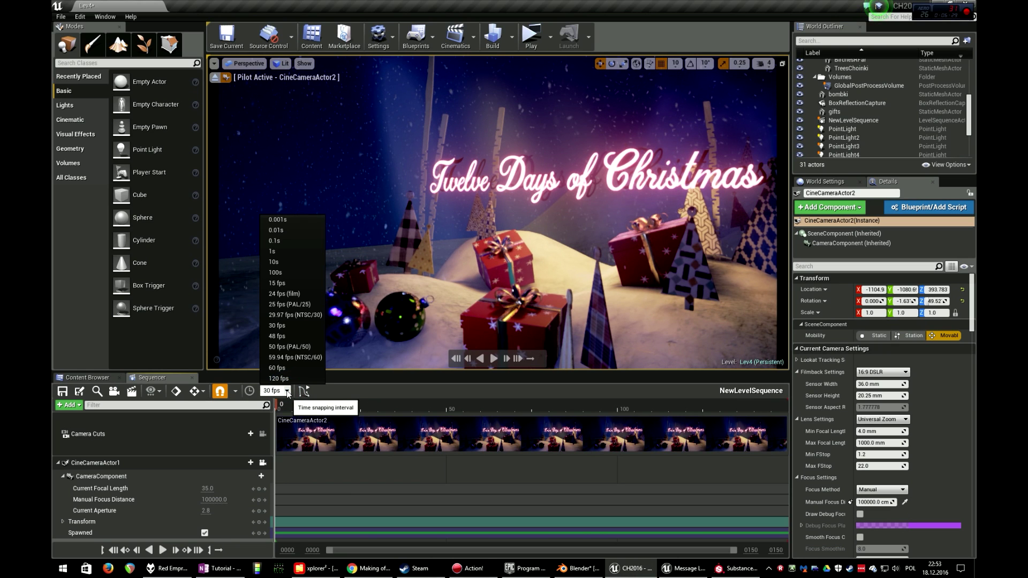
left_click(289, 294)
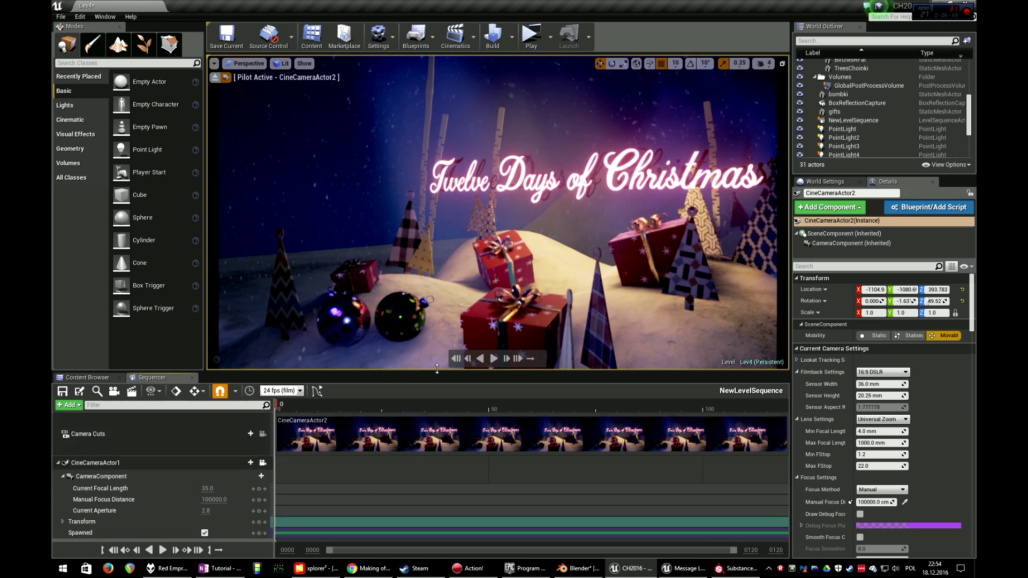
Fly the piloted cine camera back and around the gifts to try other framings
key("s")
right_click_drag(490, 283, 533, 277)
key("s")
key("a")
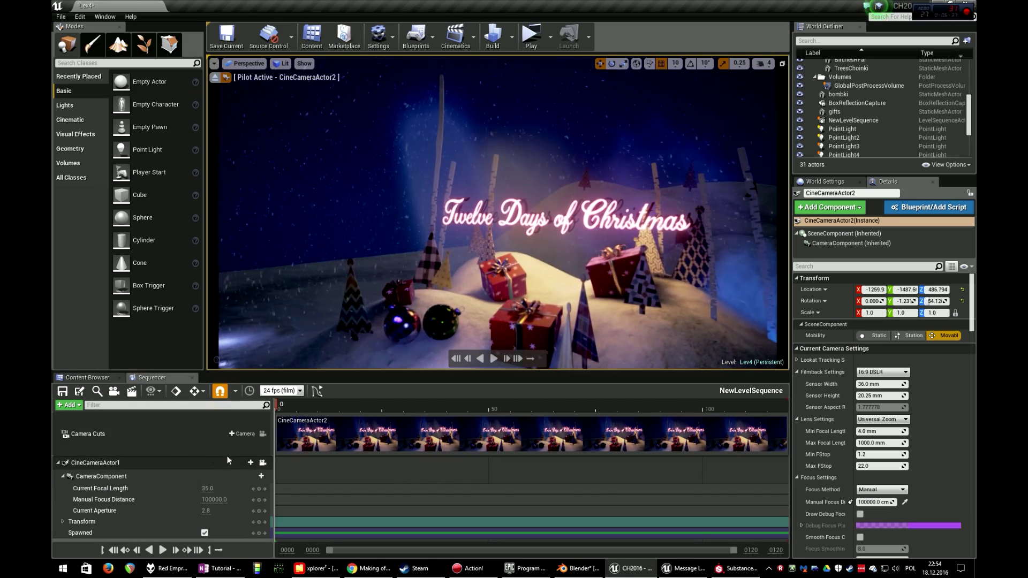
key("a")
right_click_drag(482, 246, 536, 273)
key("s")
key("a")
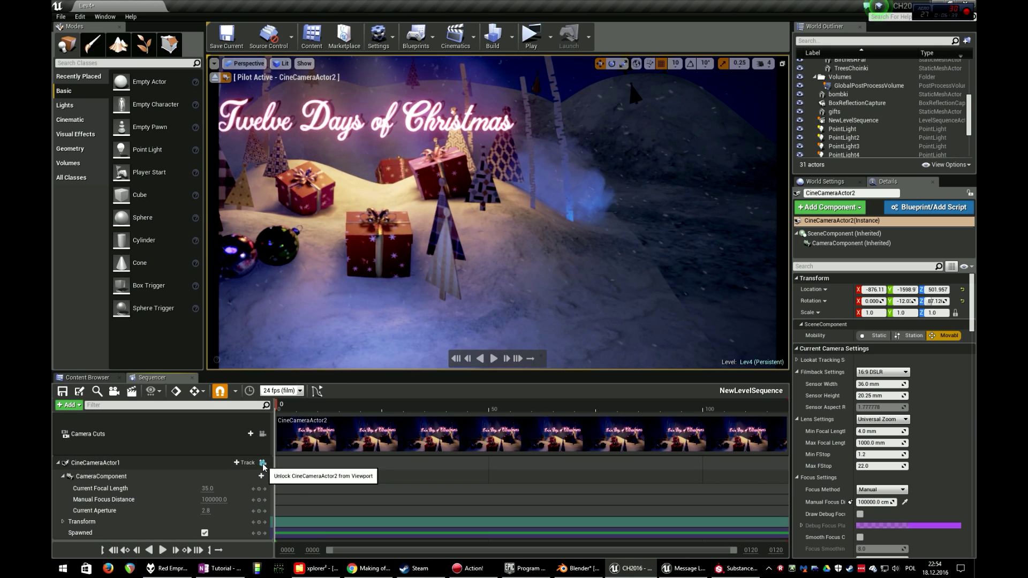
Unlock the new camera from the viewport and view it from a distance together with the whole scene
left_click(263, 463)
right_click_drag(343, 300, 351, 262)
key("s")
key("a")
key("g")
key("d")
key("a")
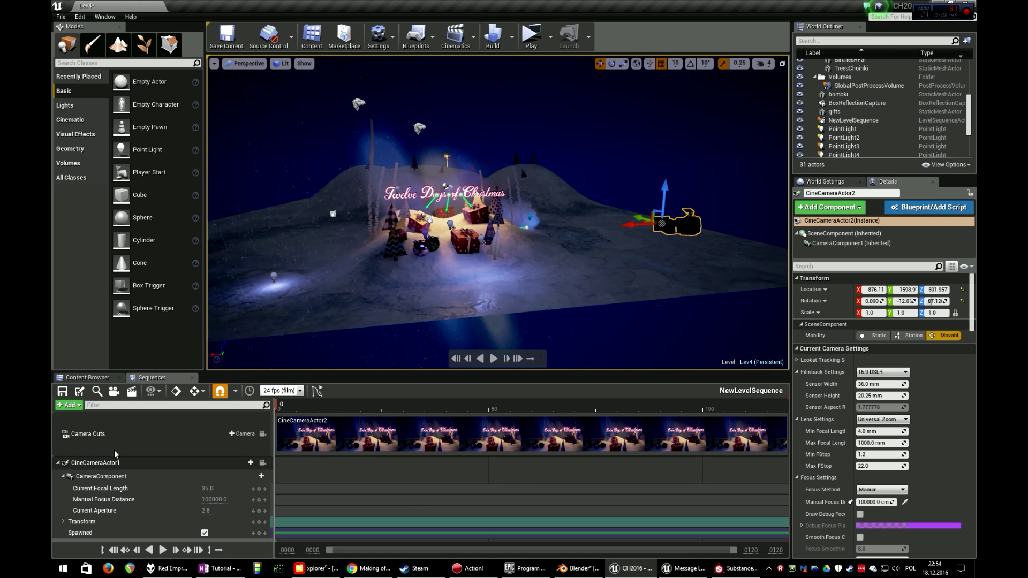
Import CamMain.fbx onto the CineCameraActor1 track and lock the viewport to that camera
left_click(157, 459)
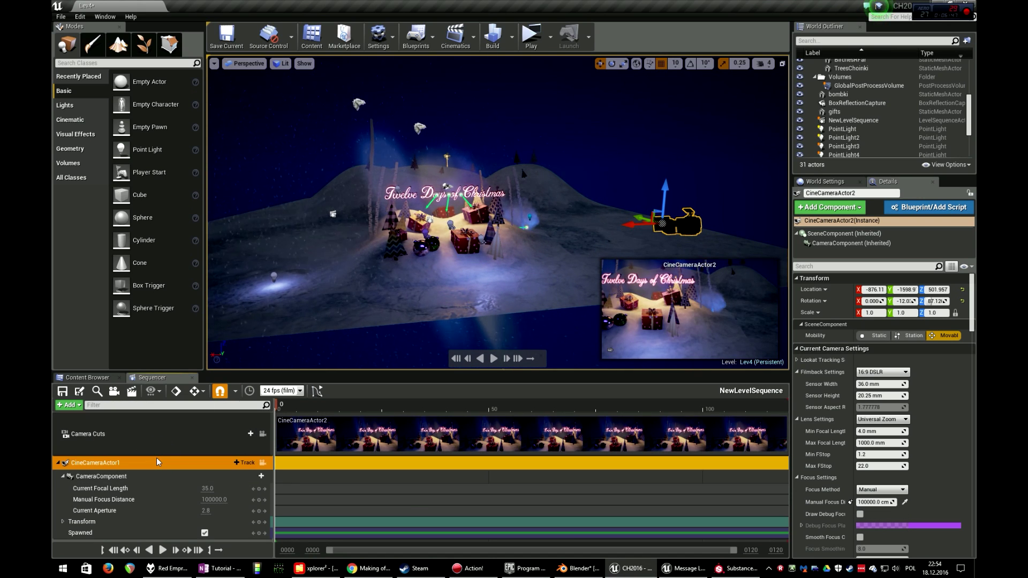
right_click(156, 458)
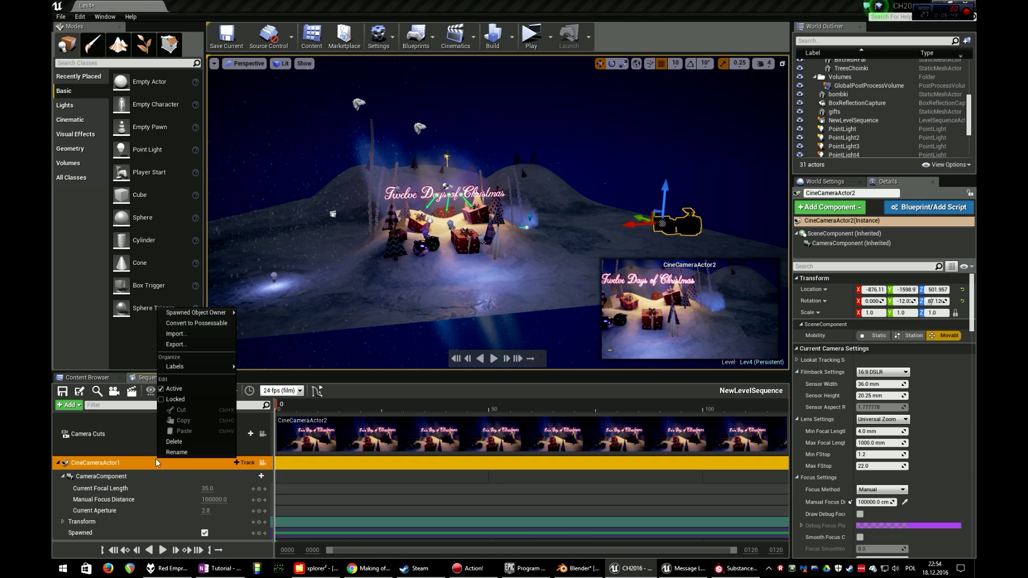
left_click(195, 335)
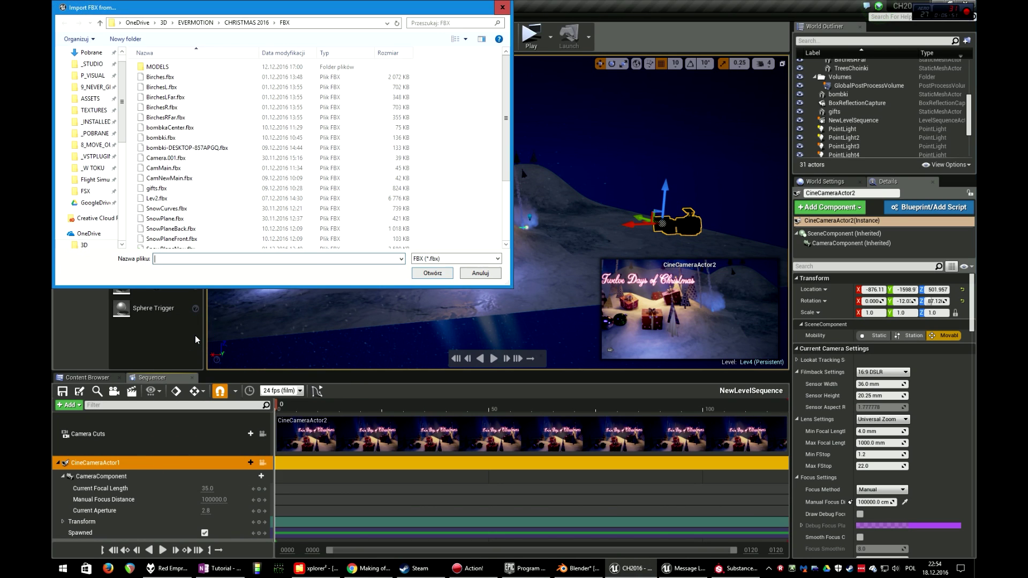
left_click(161, 169)
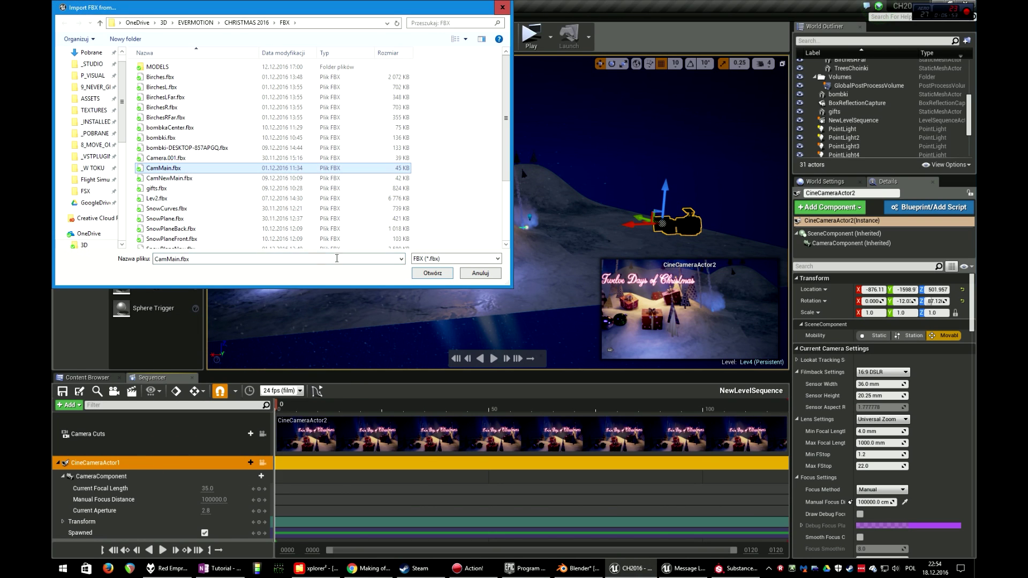
left_click(424, 273)
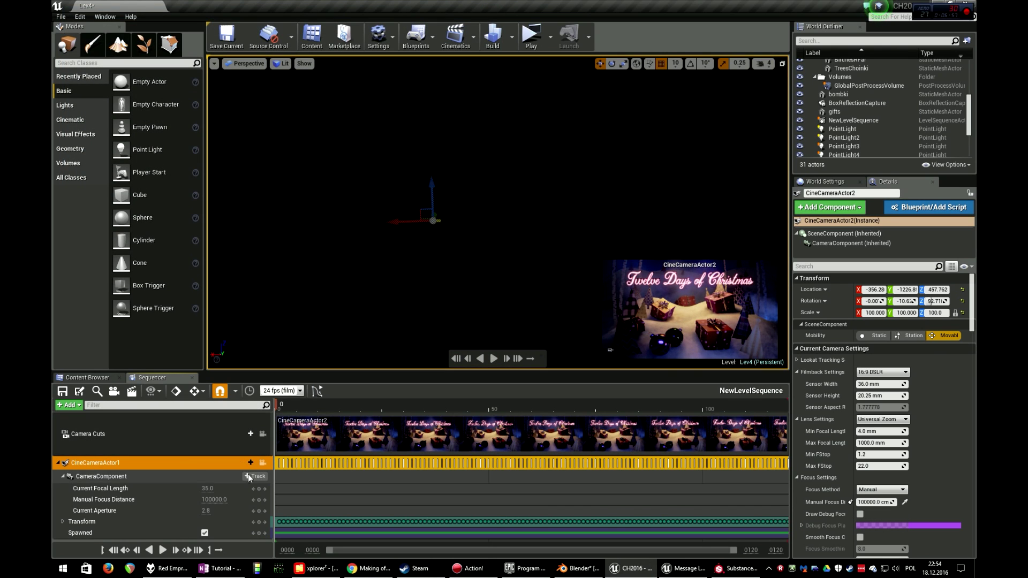
left_click(263, 463)
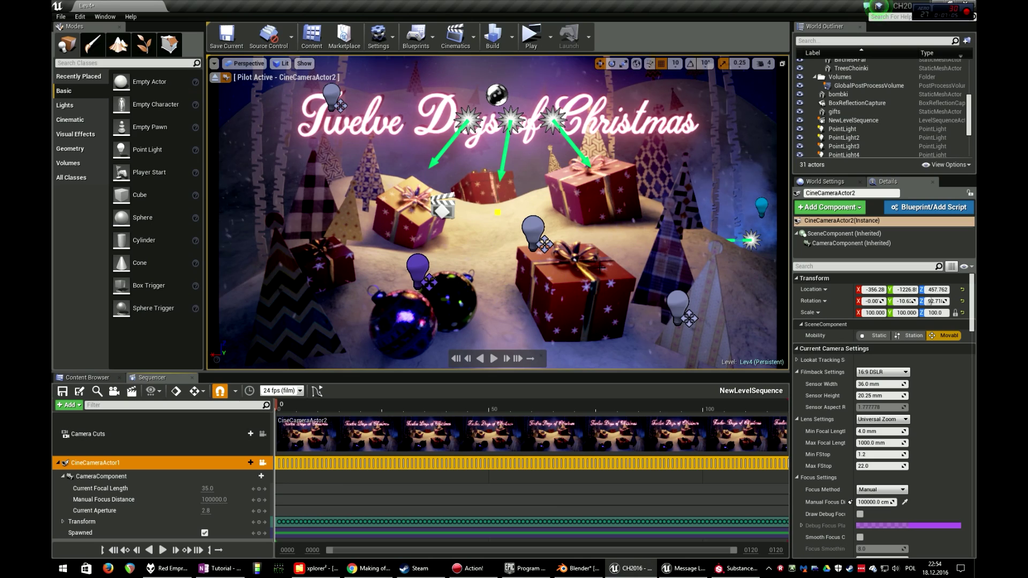
Examine the camera and its focal length in Blender, then compare them with the cine camera's lens settings in Unreal Engine
left_click(581, 569)
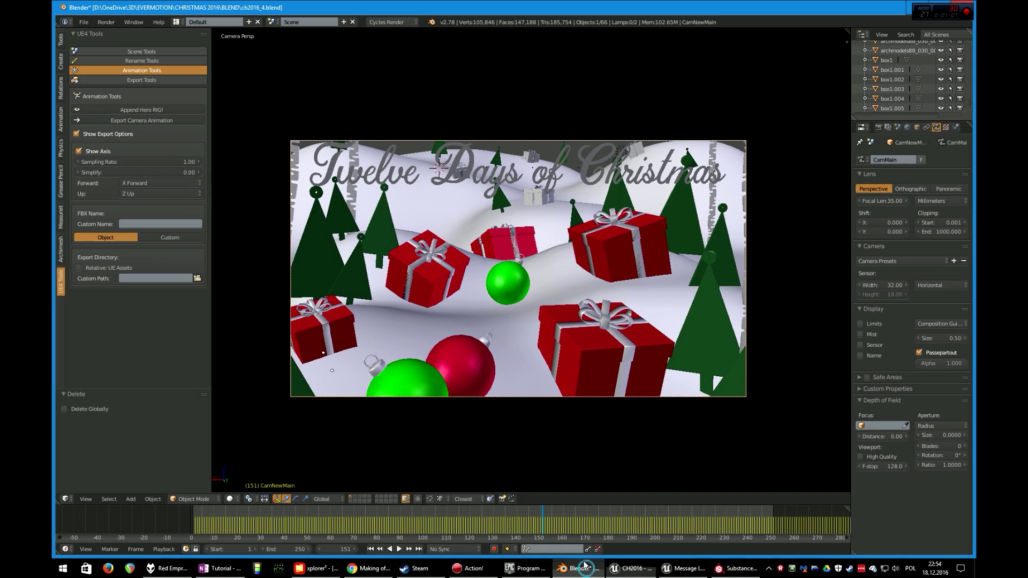
middle_click_drag(598, 230, 606, 231)
scroll(610, 230, "down", 1)
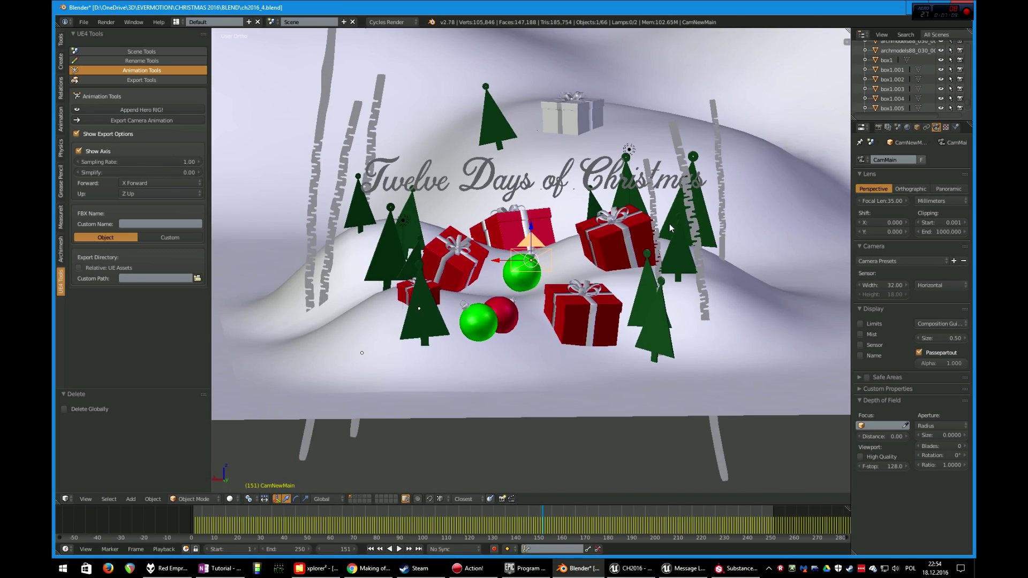
mouse_move(669, 223)
middle_mouse_down()
mouse_move(580, 272)
mouse_move(579, 259)
mouse_move(660, 239)
middle_mouse_up()
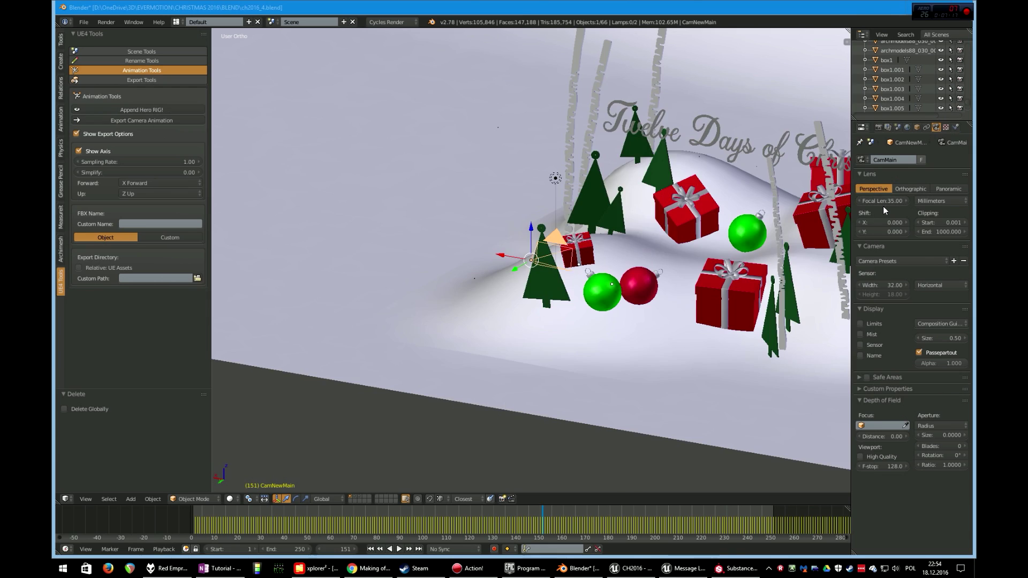
key("alt+Tab")
scroll(937, 439, "down", 2)
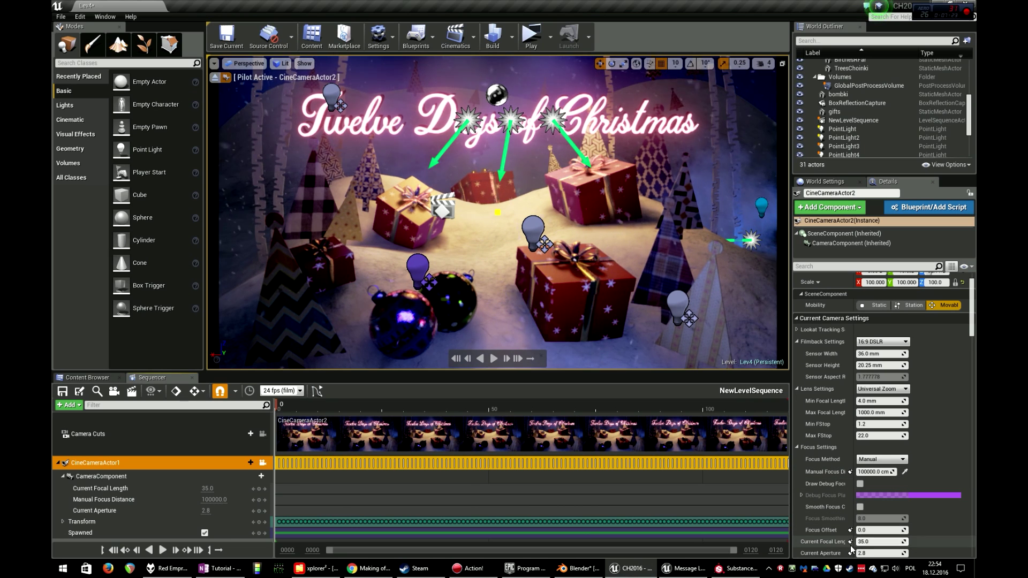
Check the sensor size in Blender, then set the Unreal cine camera's Sensor Width to 32 mm and Sensor Height to 18 mm
key("alt+Tab")
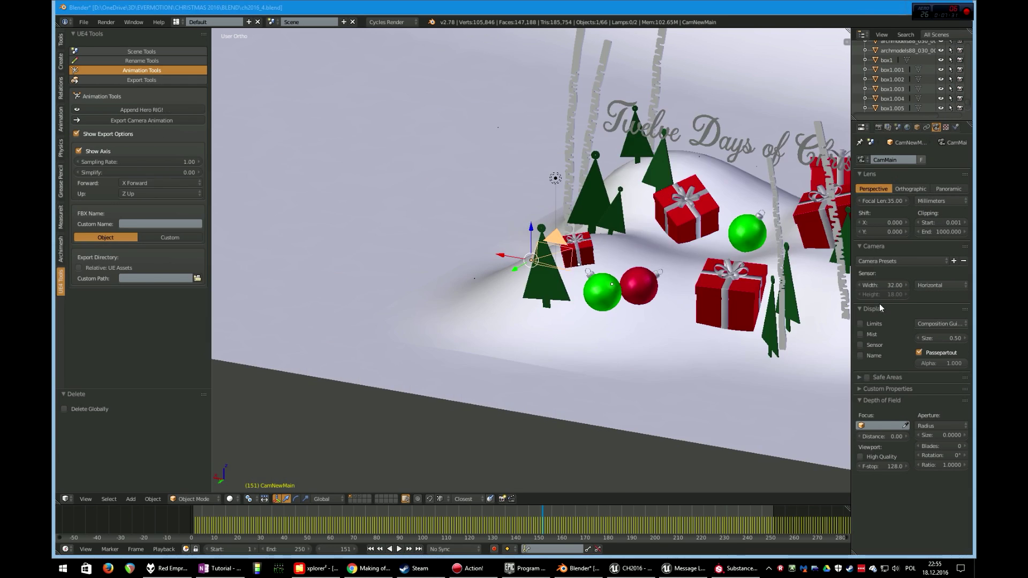
key("alt+Tab")
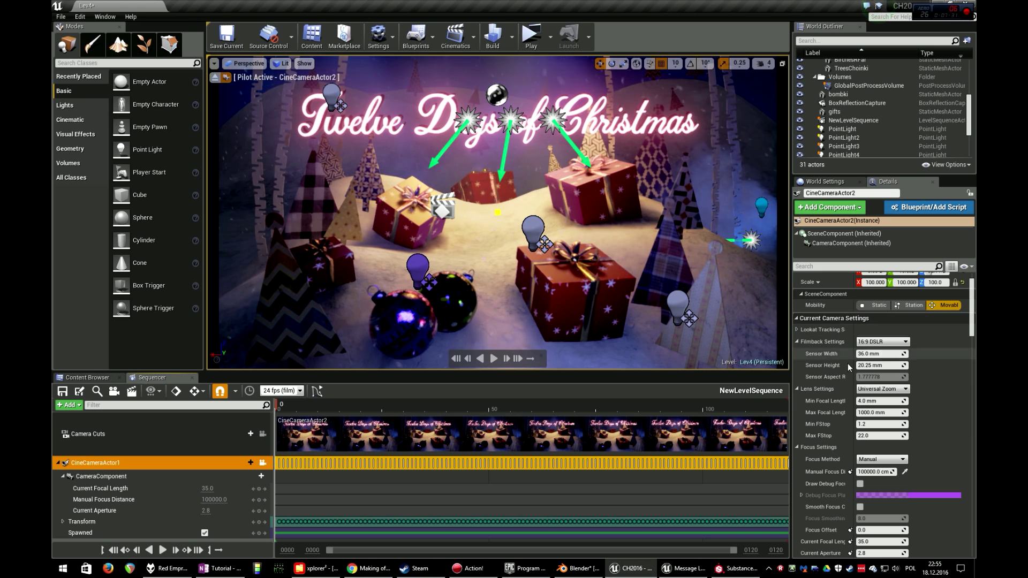
type("32")
key("Return")
left_click(884, 364)
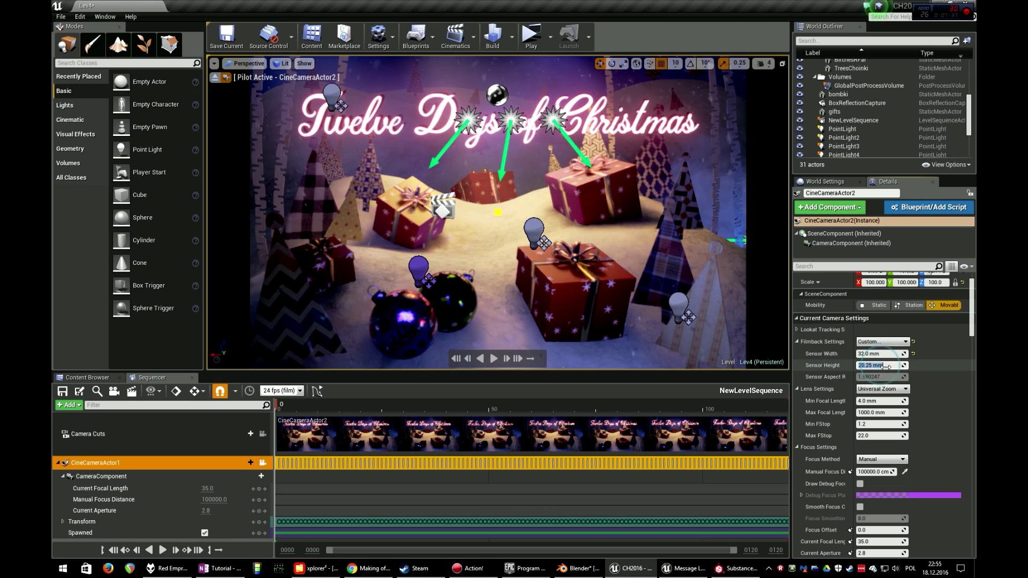
type("18")
key("Return")
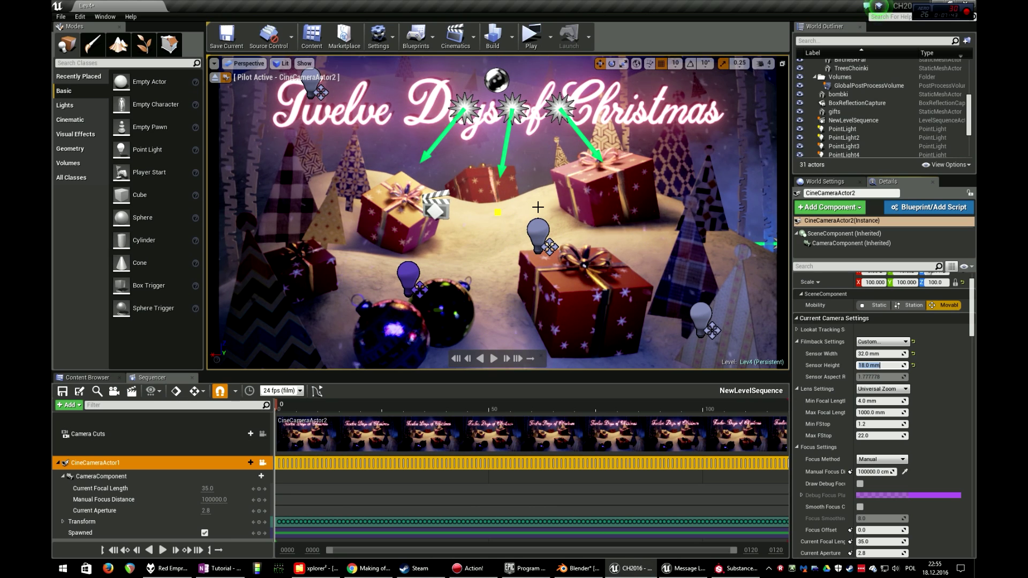
Compare Blender's camera view at frame 1 with the framing through the cine camera in Unreal Engine
key("alt+Tab")
middle_click_drag(588, 298, 563, 316)
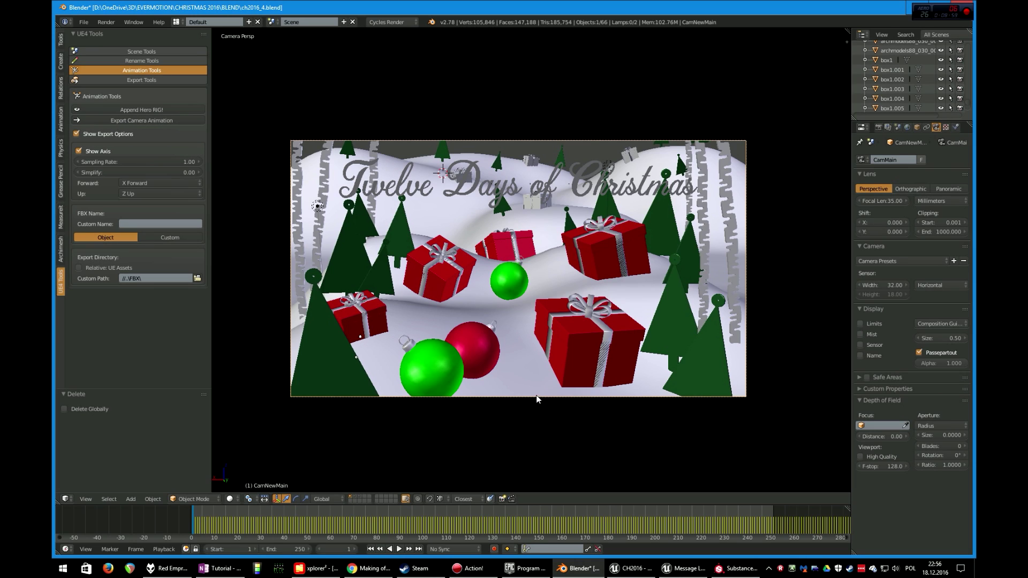
left_click(637, 569)
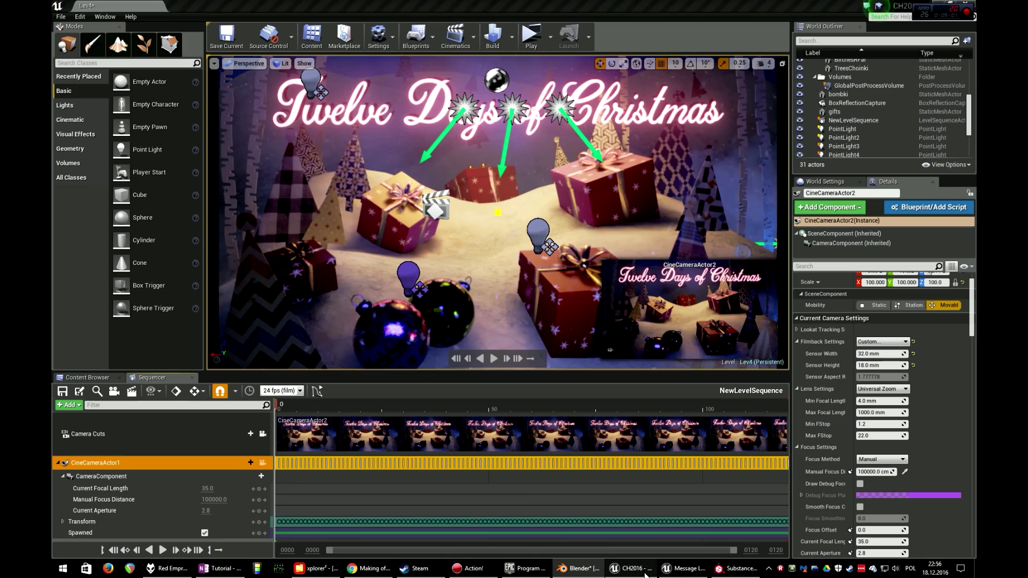
left_click(263, 463)
key("alt+Tab")
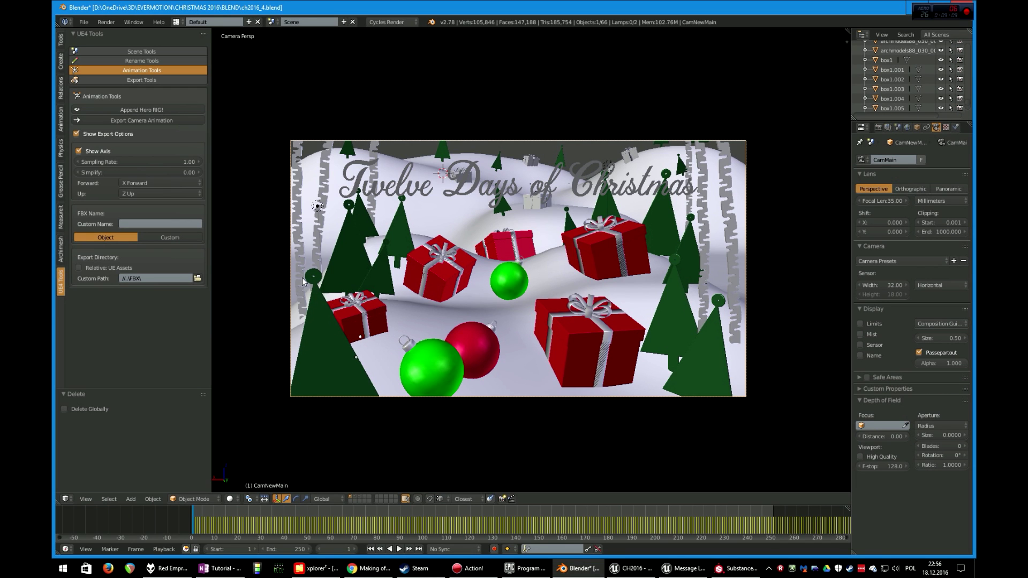
key("alt+Tab")
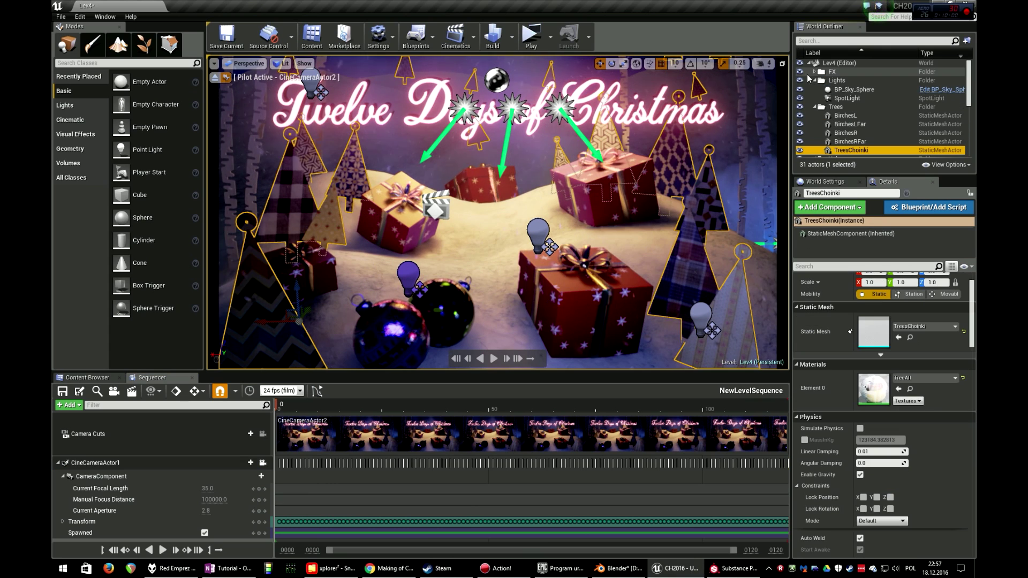
Hide and show the FX folder's effects, then expand it and inspect its fog, god ray and snow flare actors
left_click(802, 72)
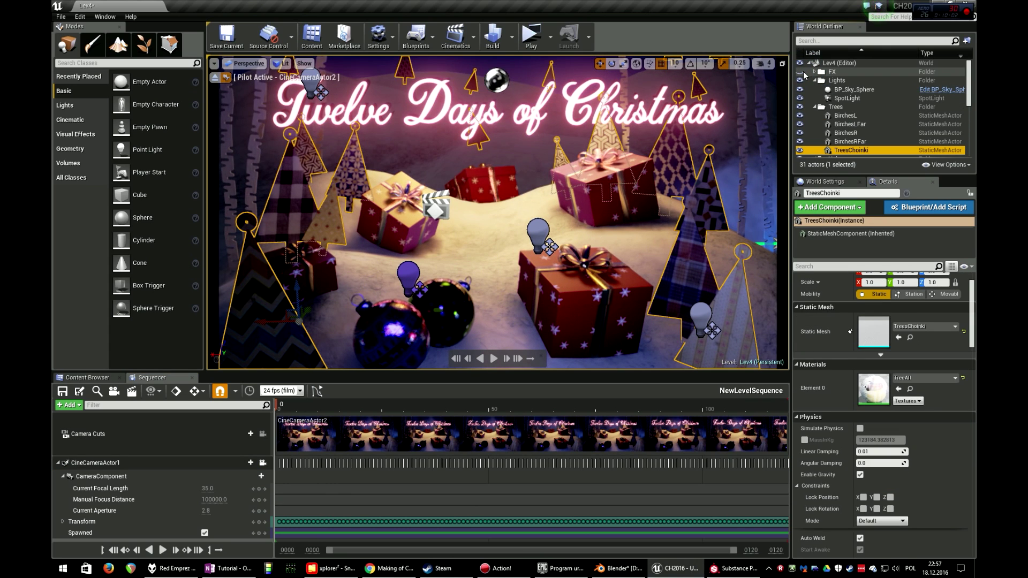
left_click(802, 72)
left_click(815, 72)
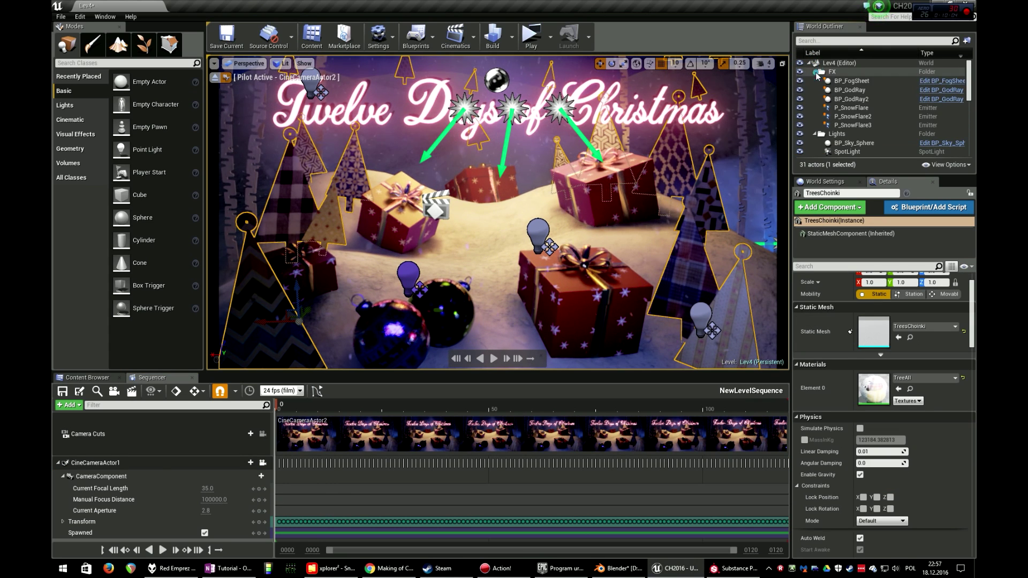
left_click(845, 82)
left_click(851, 90)
left_click(859, 100)
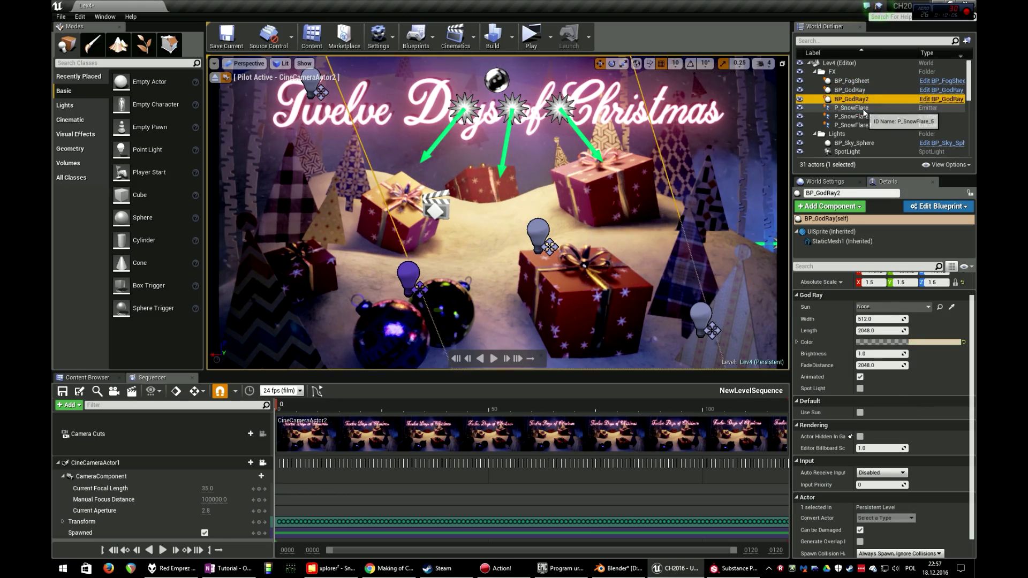
left_click(857, 117)
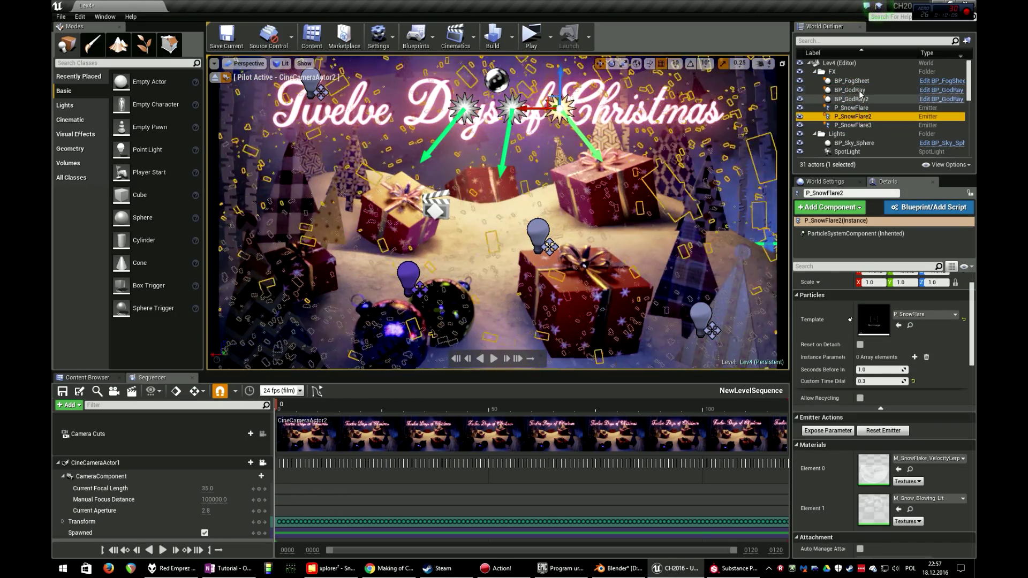
Select the BP_FogSheet actor and examine its fog plane and settings up close near the title text
left_click(852, 81)
scroll(674, 178, "down", 5)
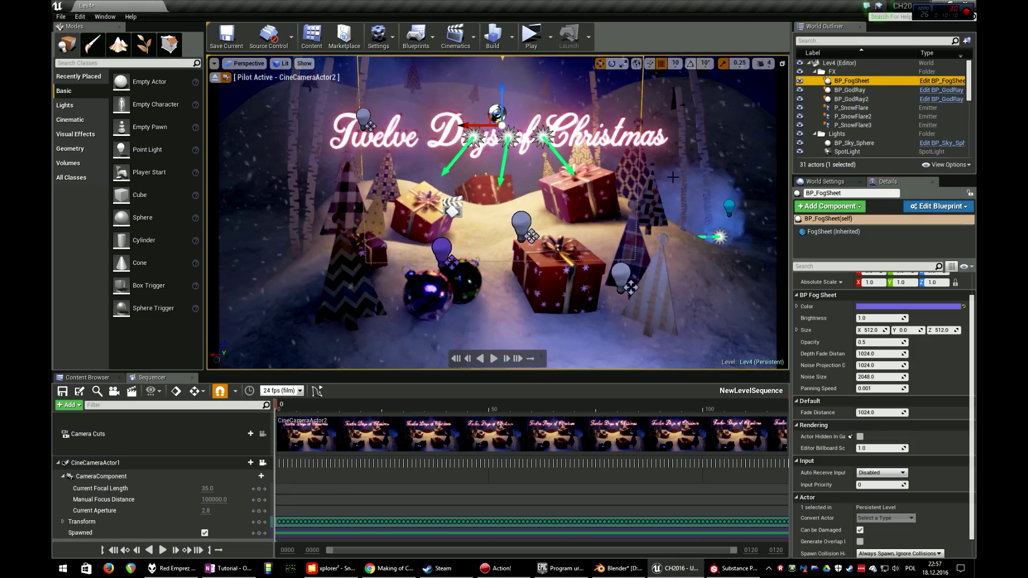
right_click_drag(672, 176, 680, 112)
key("w")
key("w")
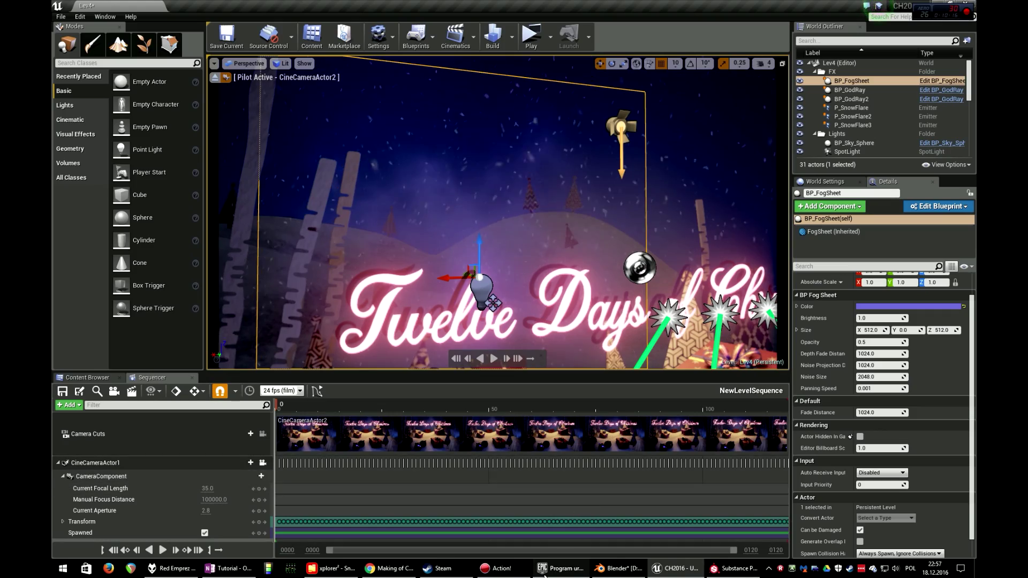
Switch to the Epic Games Launcher and browse the preview images of the Particle Effects sample in the marketplace
left_click(560, 569)
left_click(113, 241)
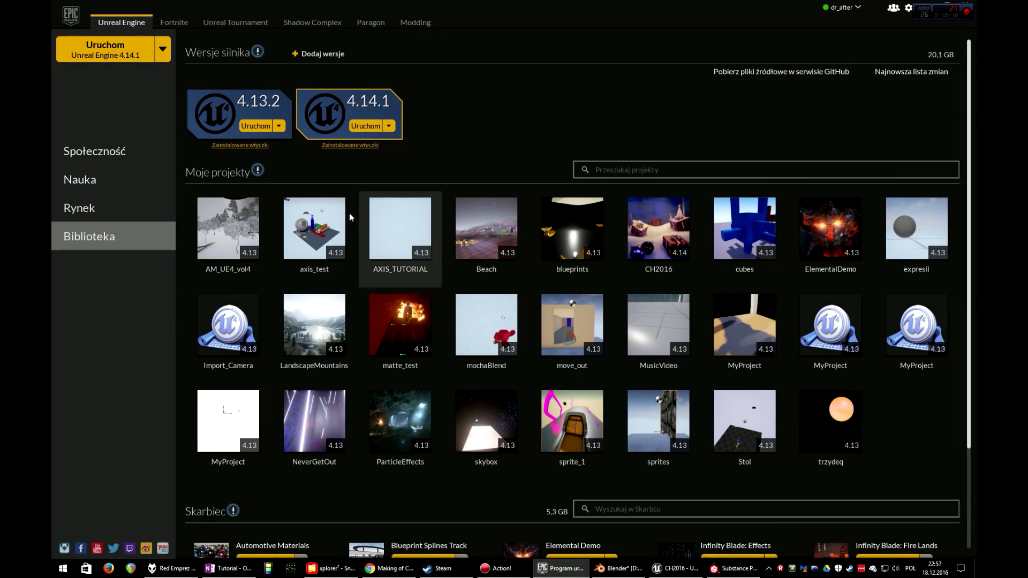
scroll(408, 361, "down", 3)
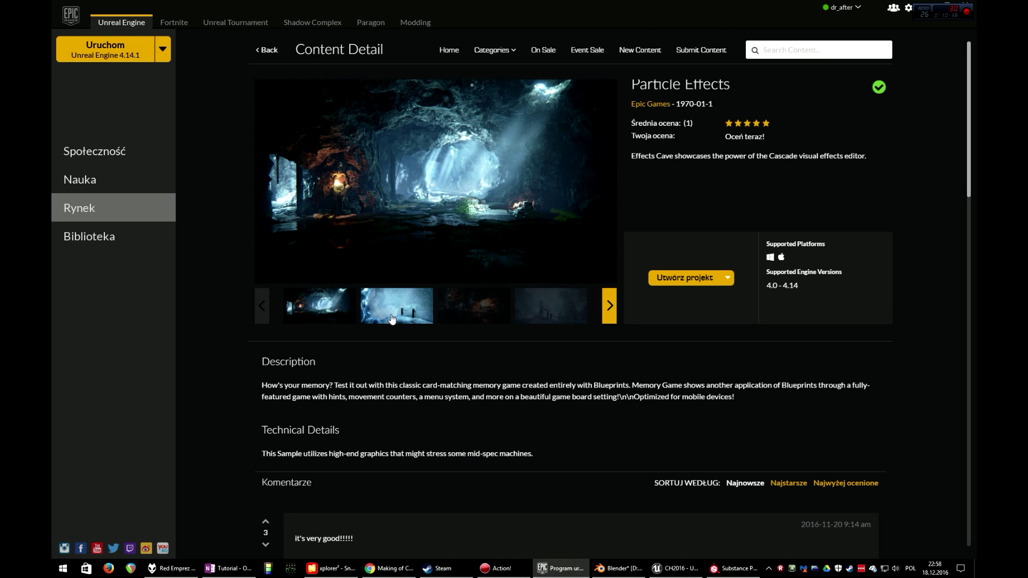
left_click(389, 315)
left_click(476, 315)
left_click(542, 316)
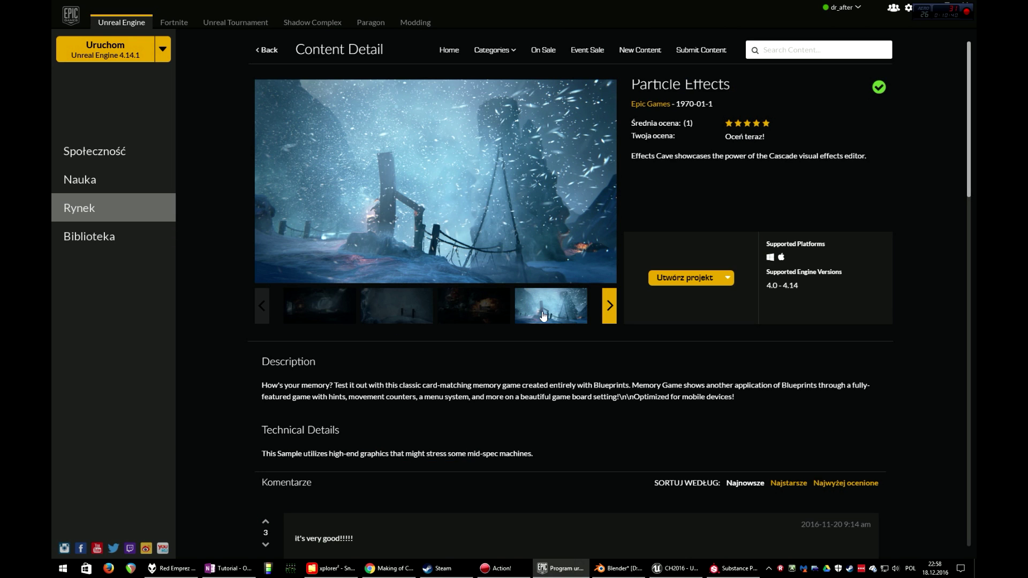
left_click(609, 306)
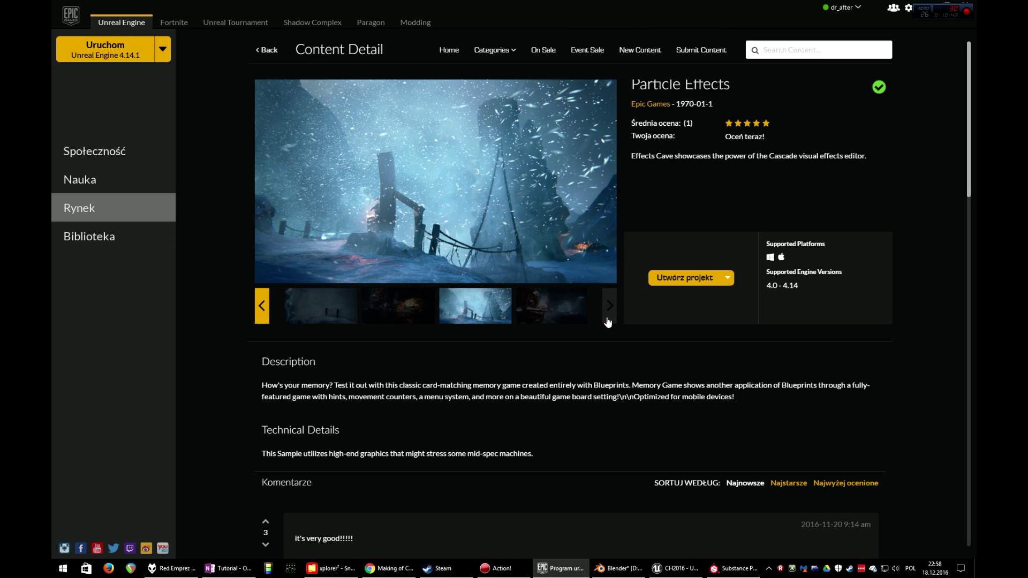
left_click(551, 317)
left_click(453, 314)
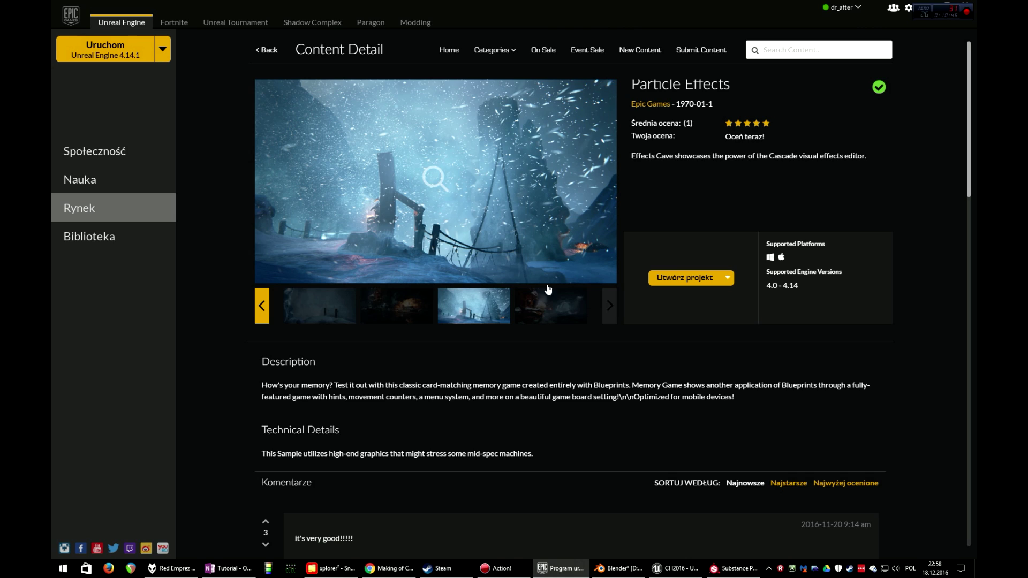
Return to Unreal Engine and hide both god ray actors and all three snow flare emitters, leaving only the fog sheet
left_click(667, 570)
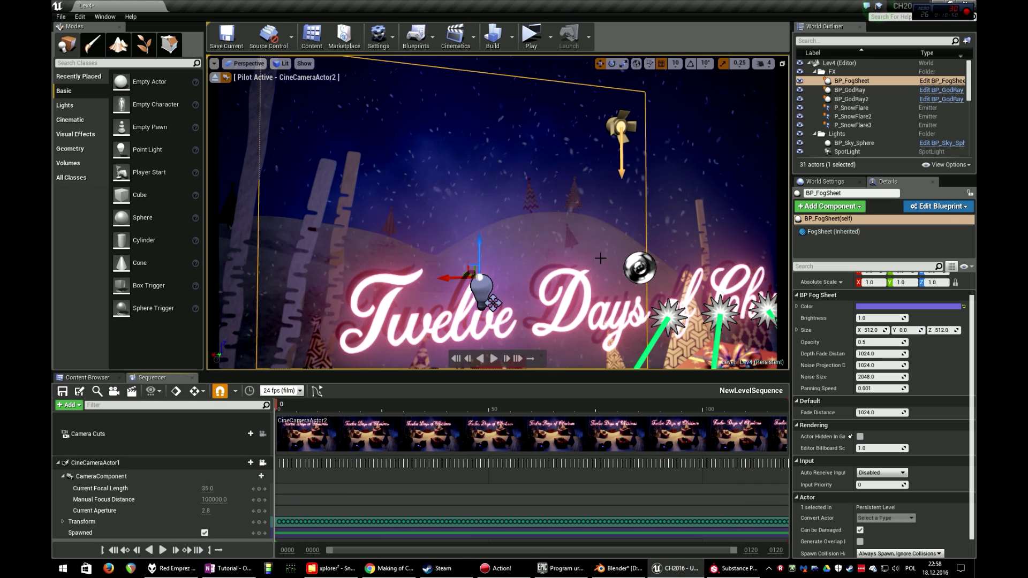
mouse_move(655, 247)
right_mouse_down()
mouse_move(552, 247)
mouse_move(661, 241)
right_mouse_up()
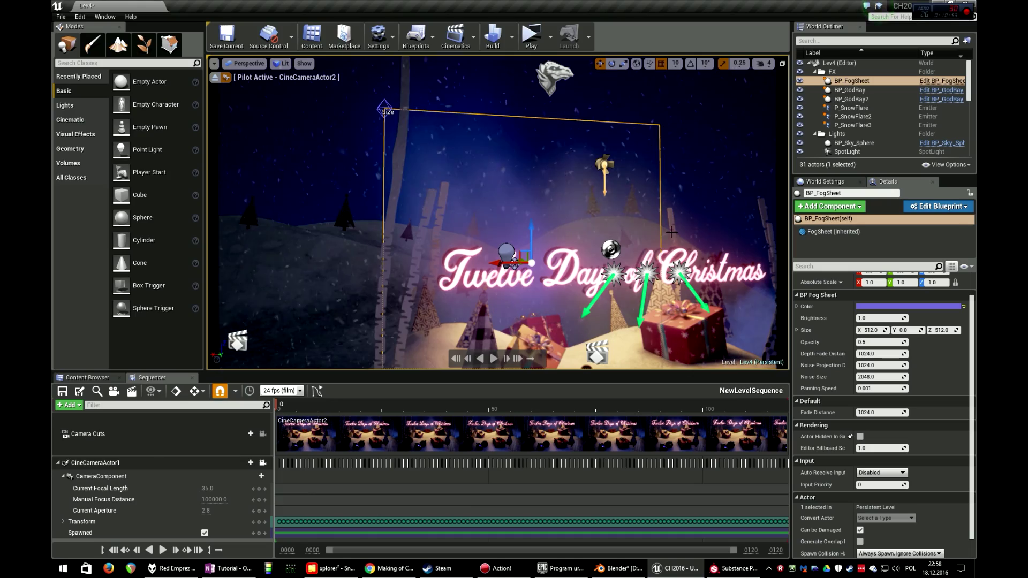
left_click(800, 90)
left_click(800, 99)
left_click(801, 109)
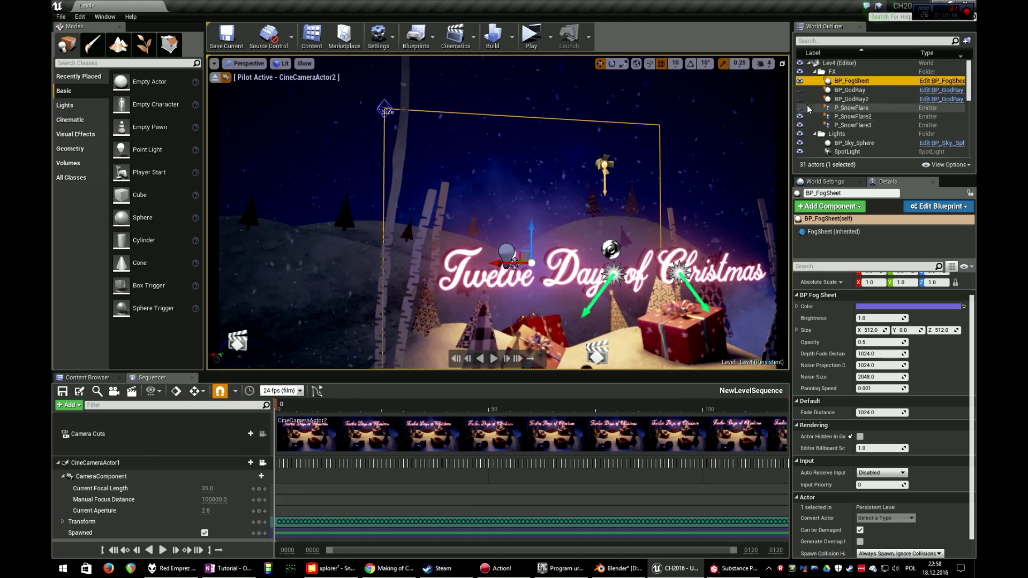
left_click(798, 126)
left_click(799, 126)
left_click(797, 117)
Move the BP_FogSheet actor upward behind the title text to demonstrate its effect and undo the move
right_click_drag(707, 150, 737, 152)
key("w")
left_click(857, 83)
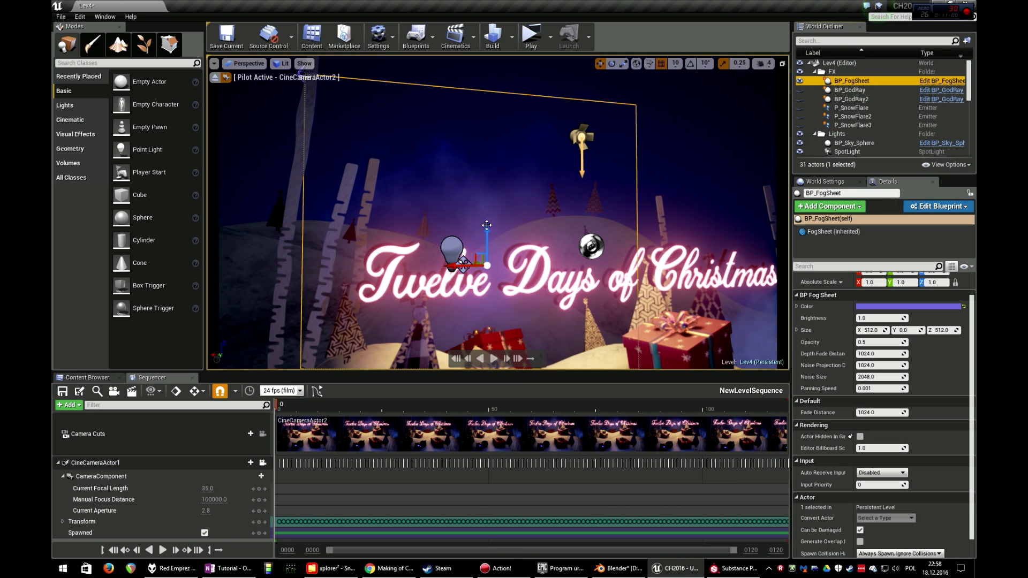
left_click_drag(492, 242, 530, 127)
key("ctrl+z")
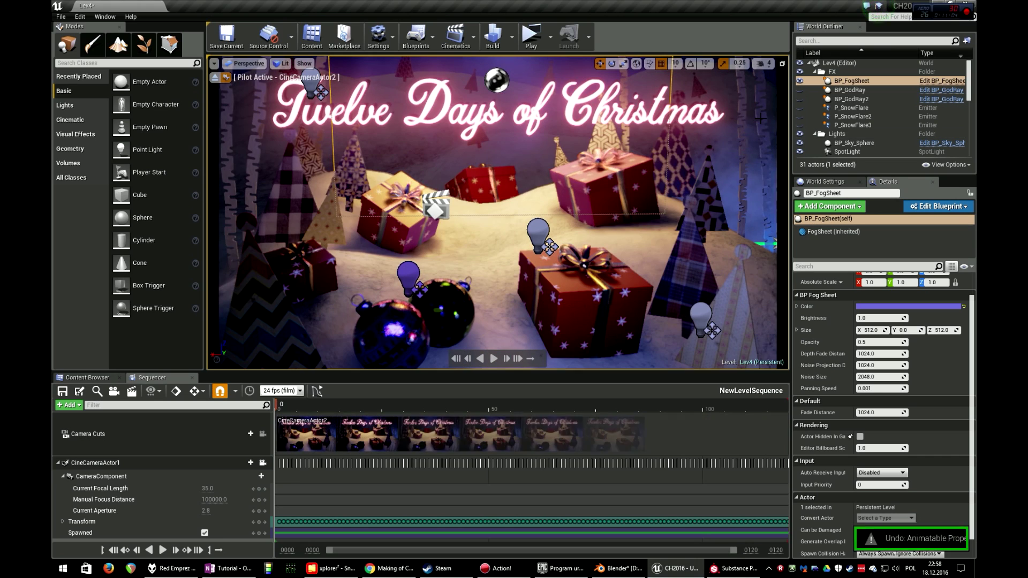
Focus on the BP_GodRay actor, unhide BP_GodRay2 and examine both god rays behind the title text
double_click(850, 90)
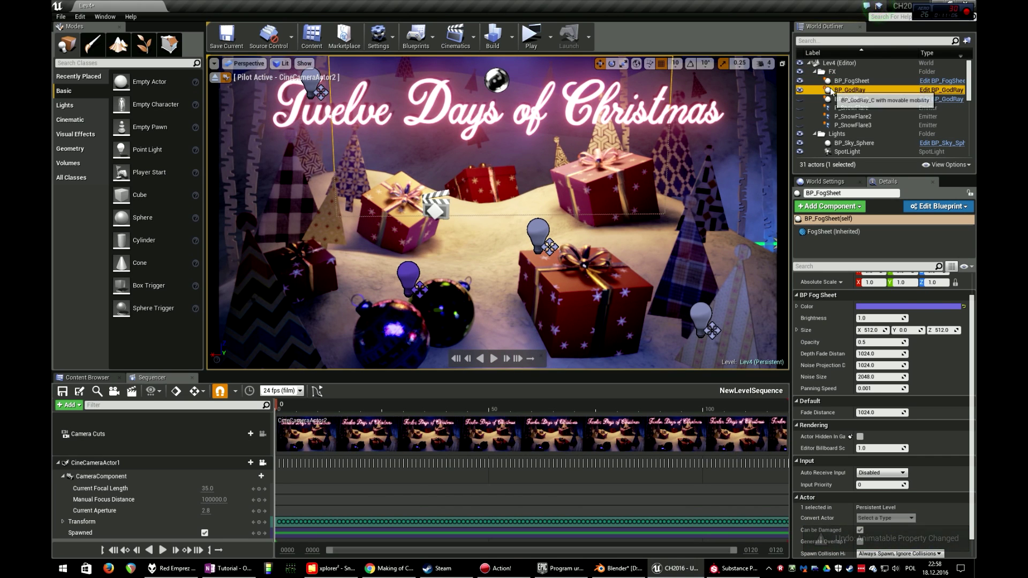
right_click_drag(579, 184, 482, 180)
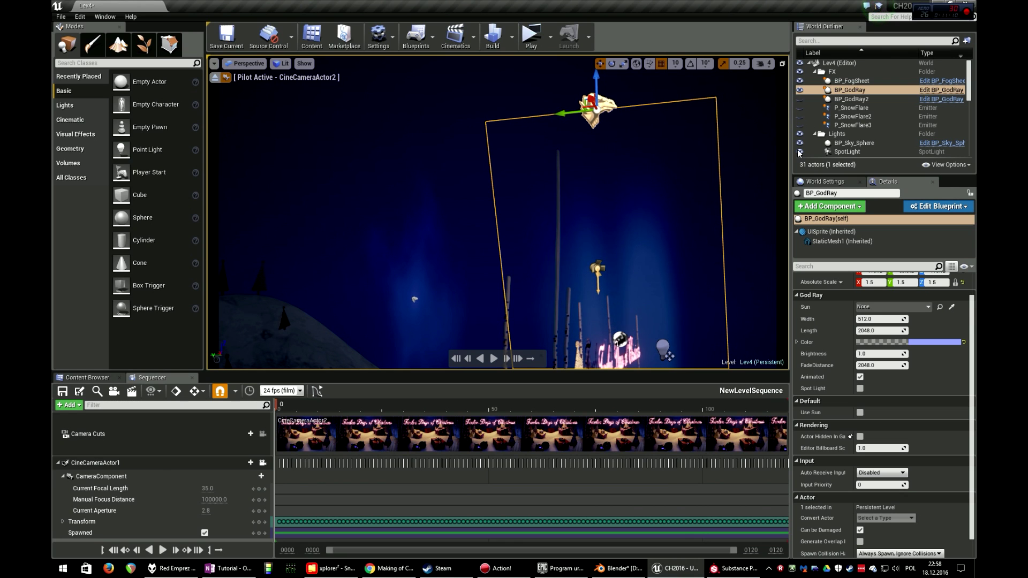
left_click(799, 100)
right_click_drag(696, 145, 648, 203)
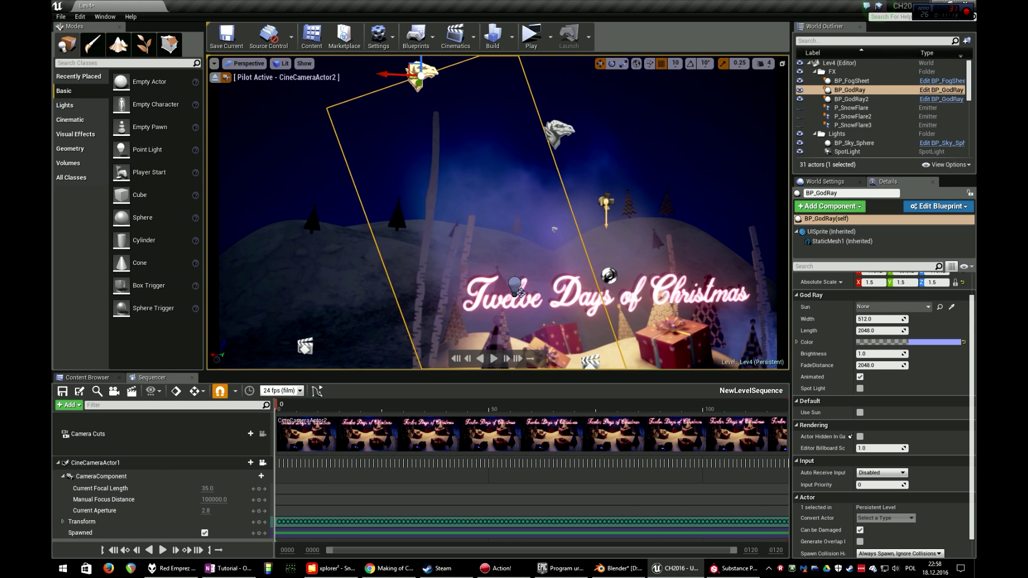
Unhide the snow flare emitters and inspect the falling snow and the particle settings of P_SnowFlare
left_click(800, 109)
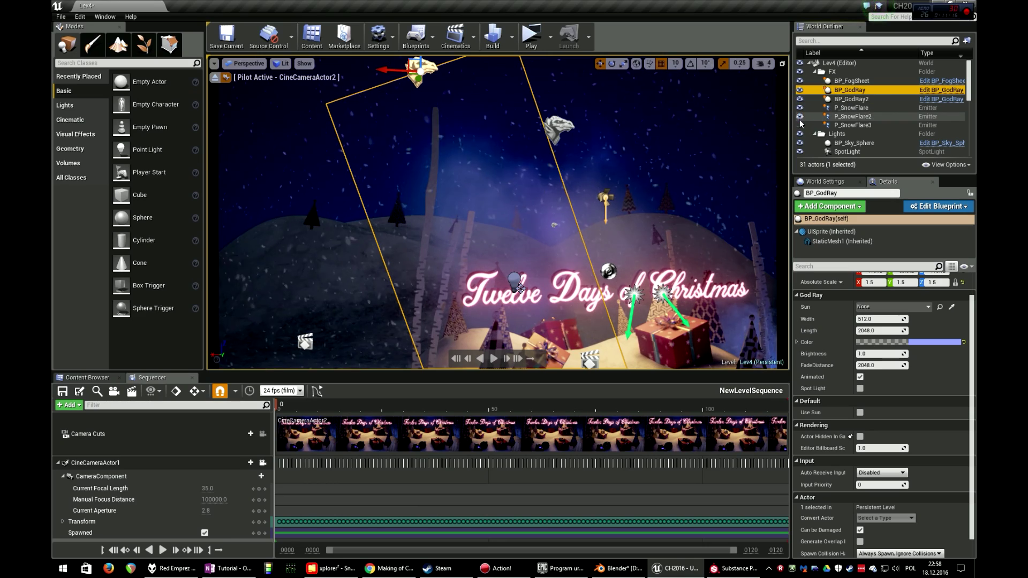
left_click(800, 117)
right_click_drag(686, 204, 700, 169)
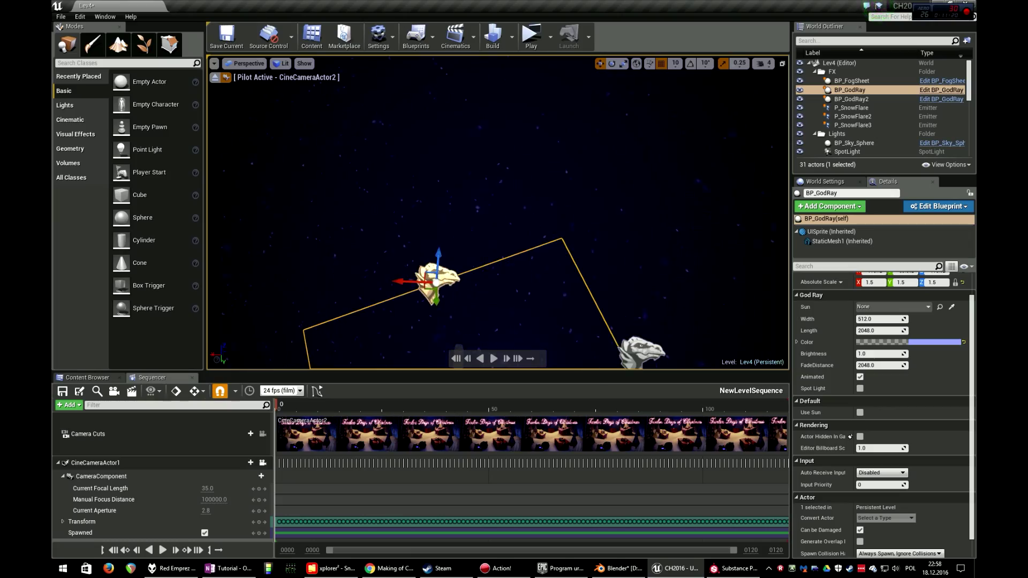
left_click(855, 108)
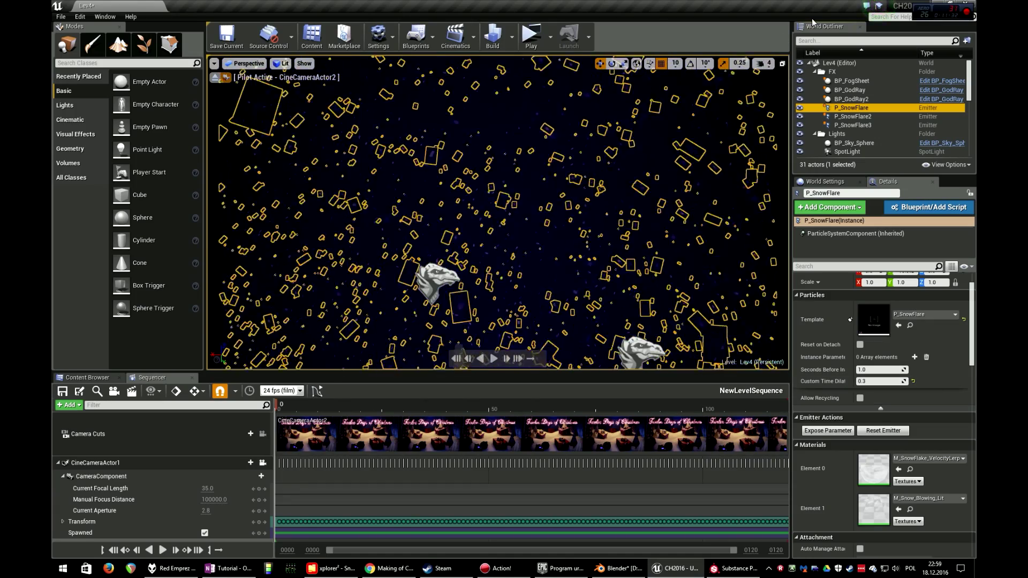
left_click(831, 72)
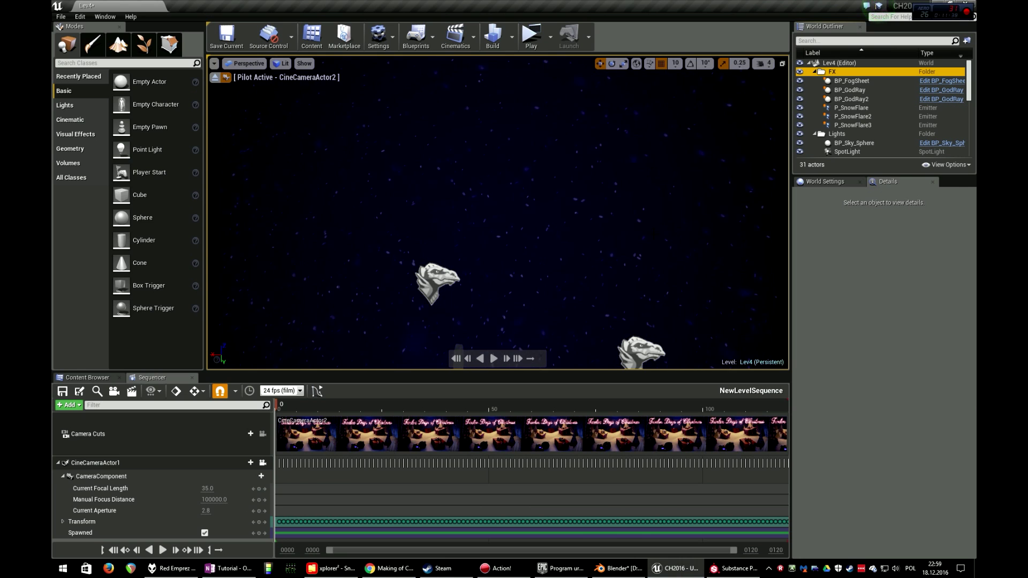
Select BP_GodRay, try adjusting the saturation of its Color and cancel the color change
left_click(849, 90)
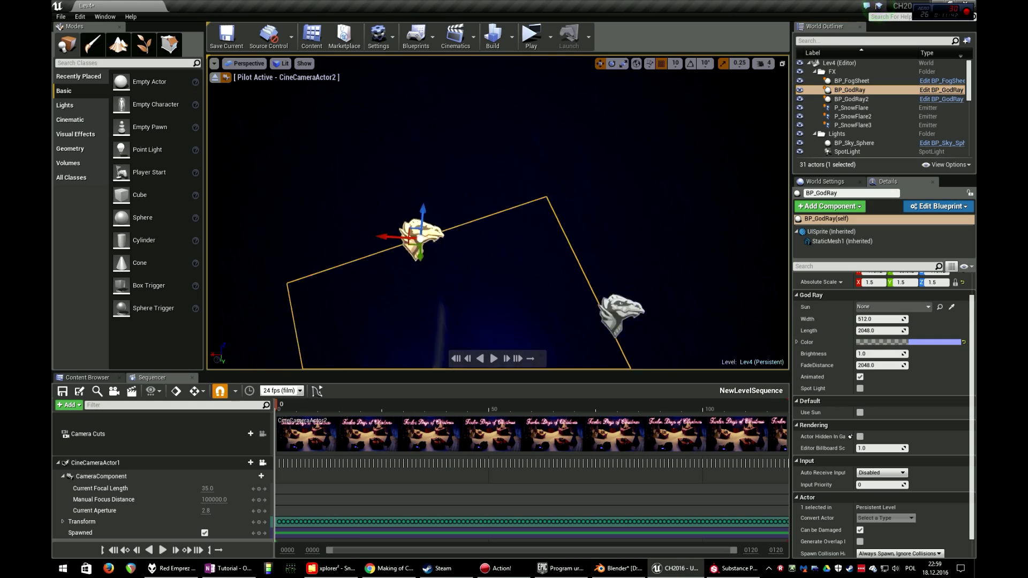
right_click_drag(535, 214, 533, 287)
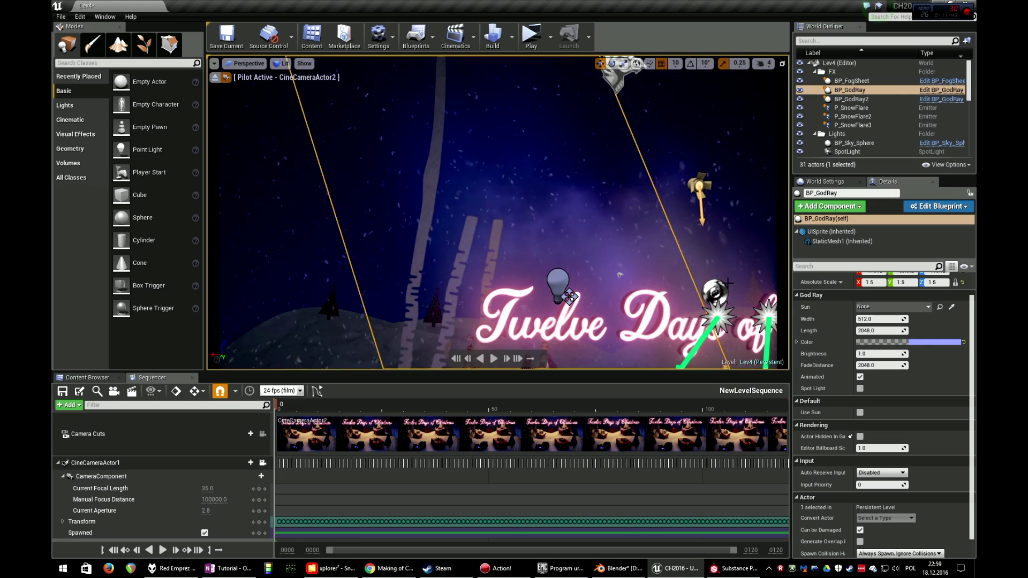
left_click(929, 348)
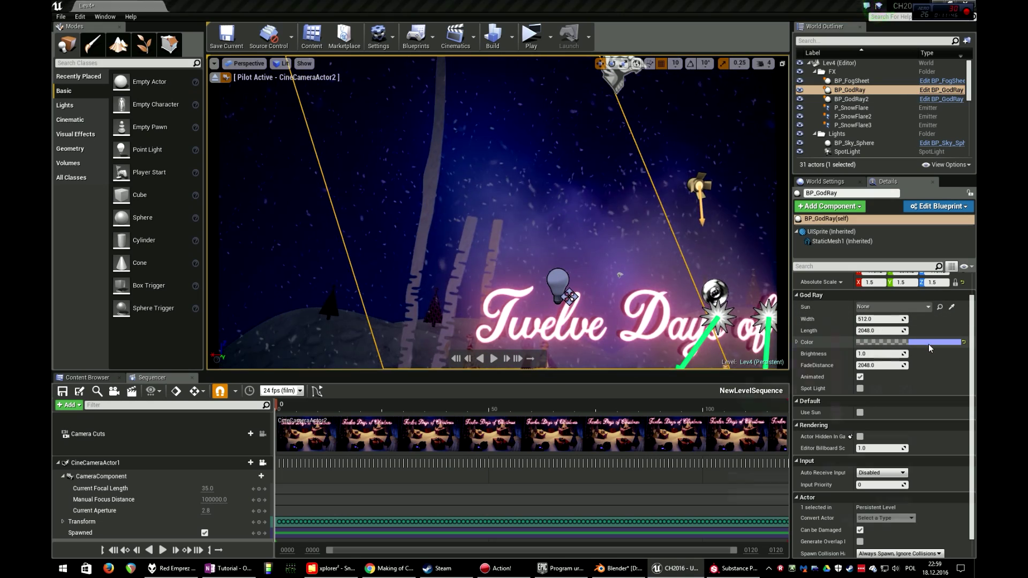
mouse_move(843, 363)
left_mouse_down()
mouse_move(837, 426)
mouse_move(835, 378)
left_mouse_up()
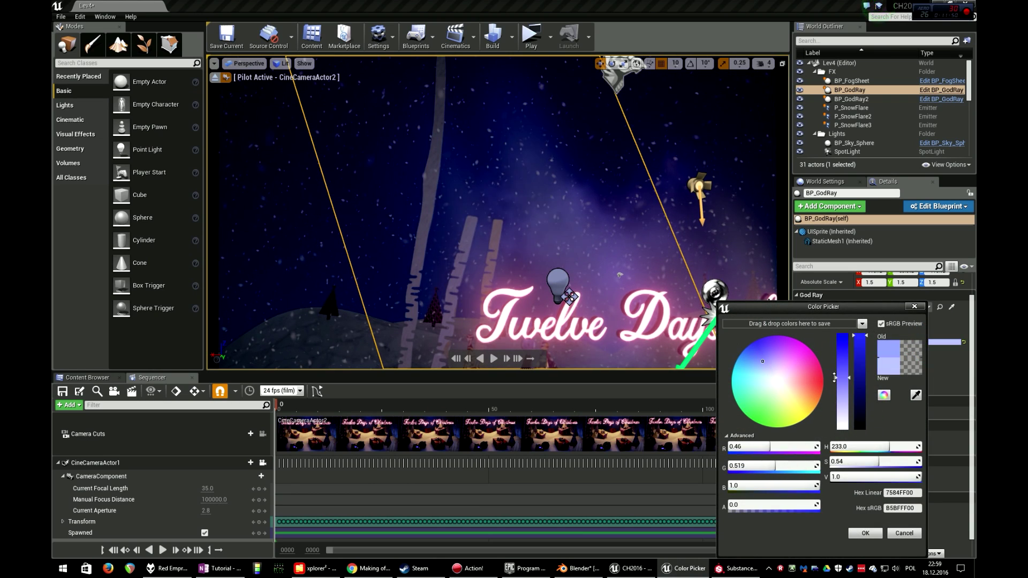
left_click(896, 534)
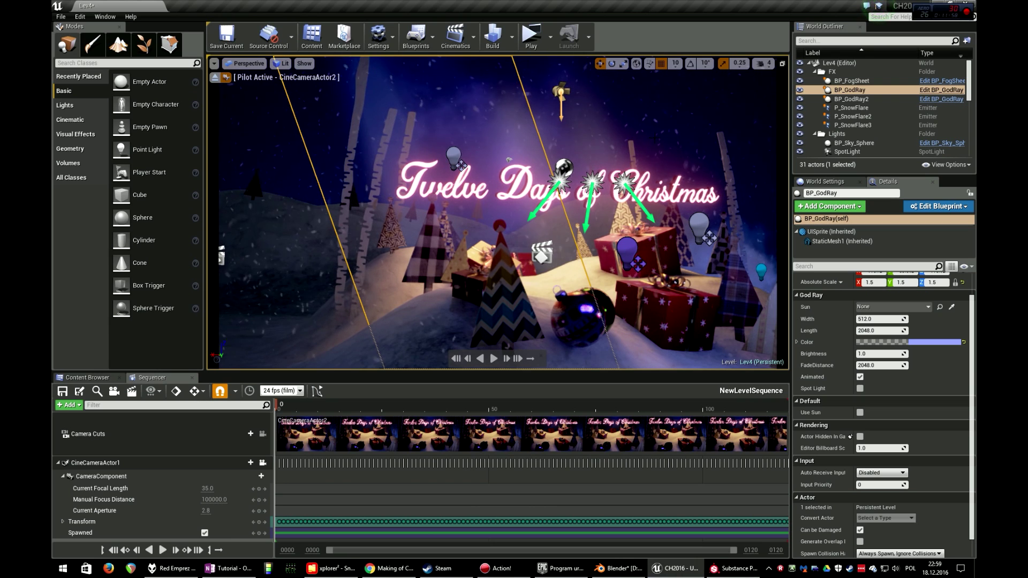
Collapse the FX folder, hide all its effects and view the scene's plain lighting
left_click(814, 72)
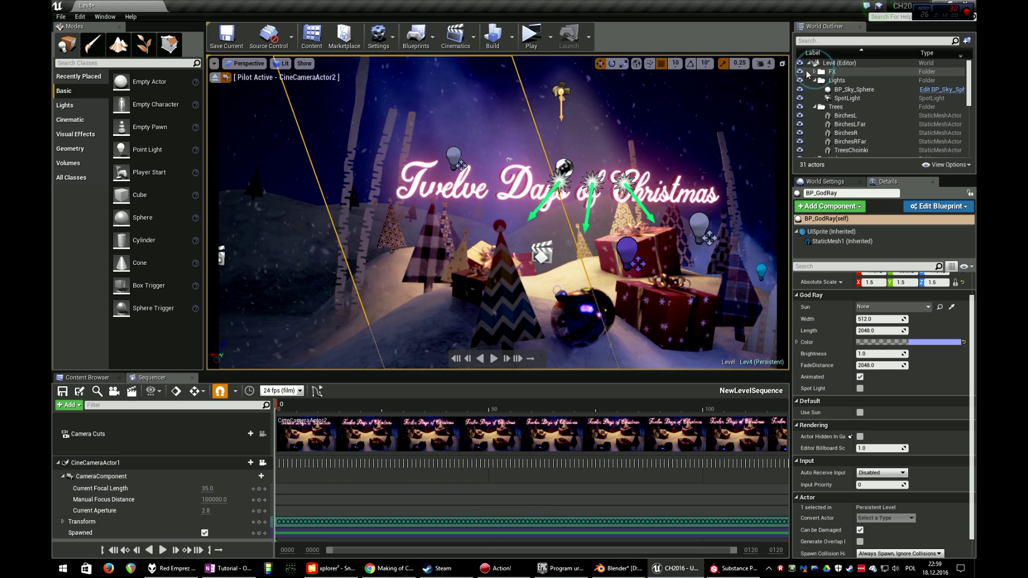
right_click_drag(691, 177, 717, 162)
key("s")
key("w")
key("s")
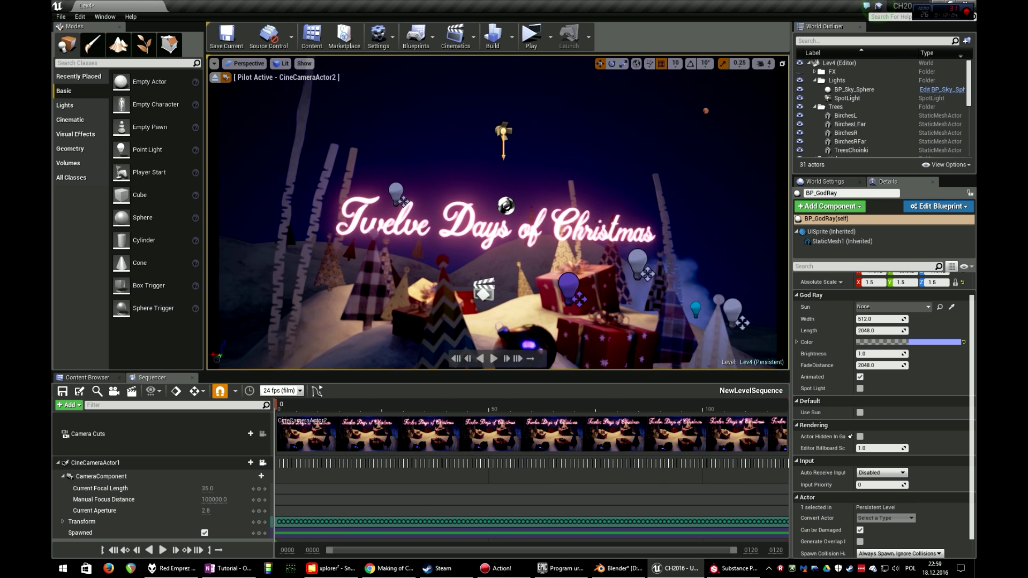
Select the SpotLight above the title text and examine its light settings and cone over the snow
left_click(503, 132)
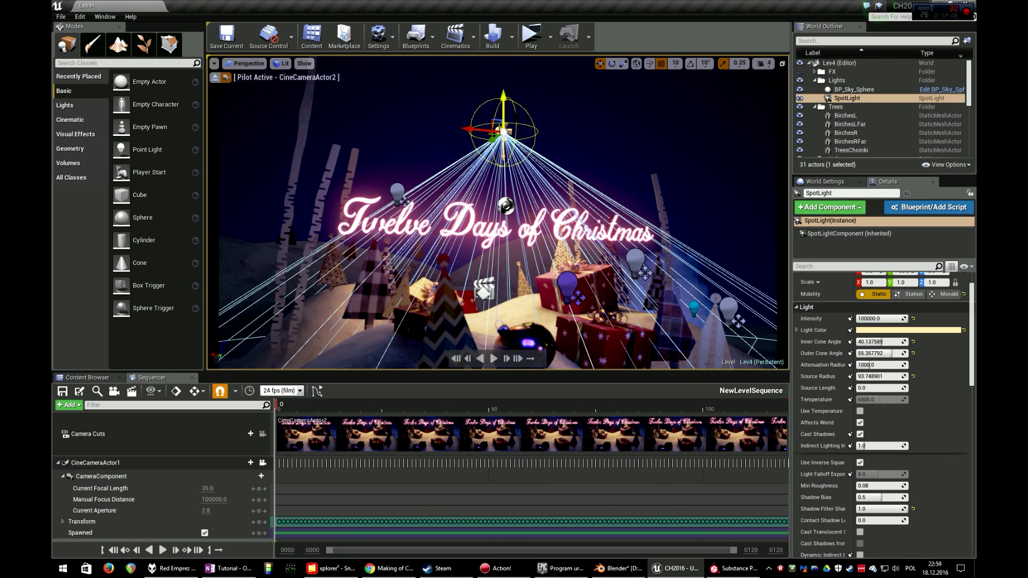
right_click_drag(504, 132, 500, 125)
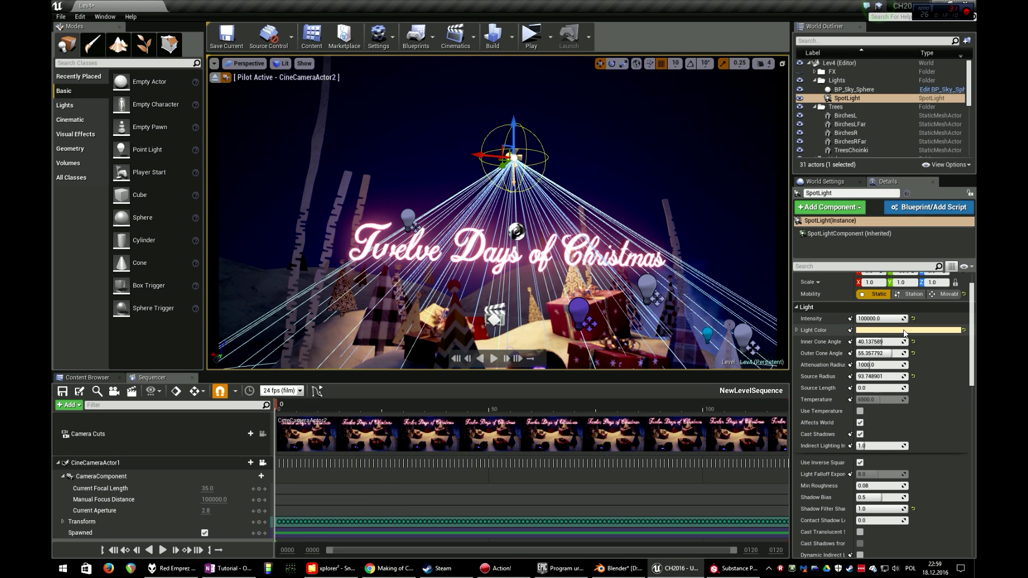
right_click_drag(670, 316, 664, 261)
key("s")
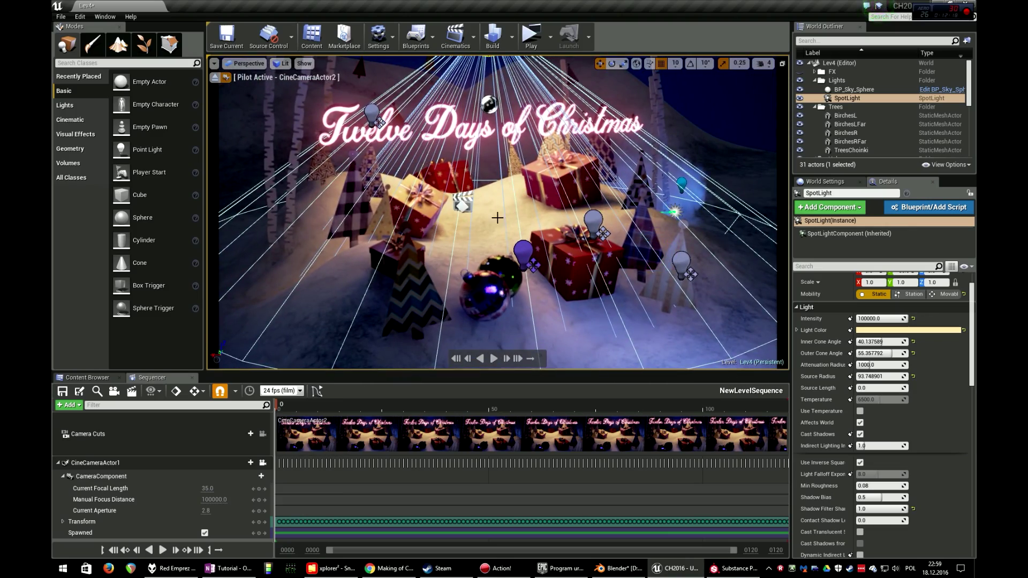
Select SnowPlaneFront, check the Light Map Resolution of its static mesh and close the mesh editor
left_click(563, 214)
mouse_move(586, 213)
right_mouse_down()
mouse_move(536, 216)
mouse_move(586, 212)
right_mouse_up()
key("s")
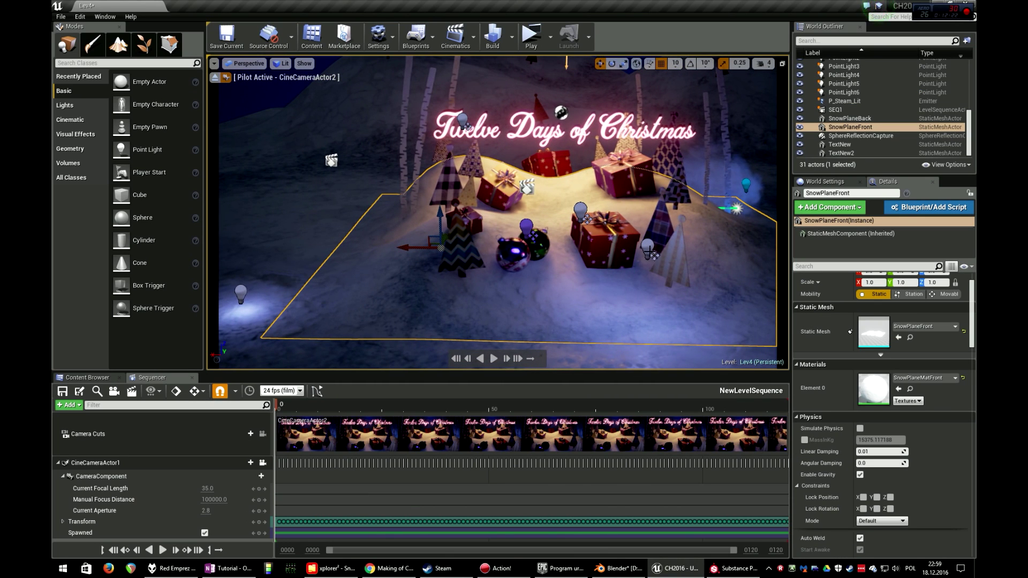
double_click(871, 332)
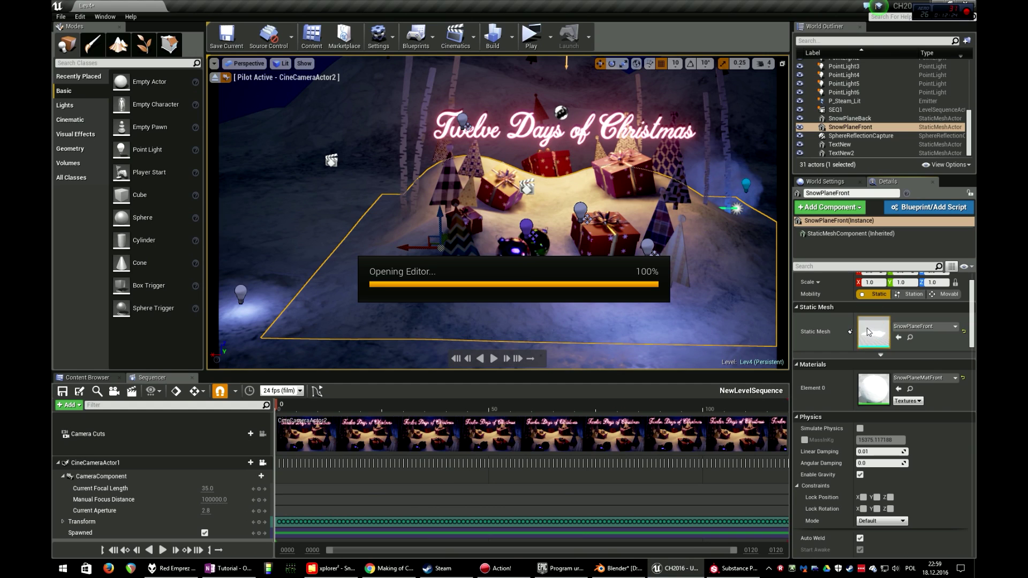
scroll(920, 288, "down", 3)
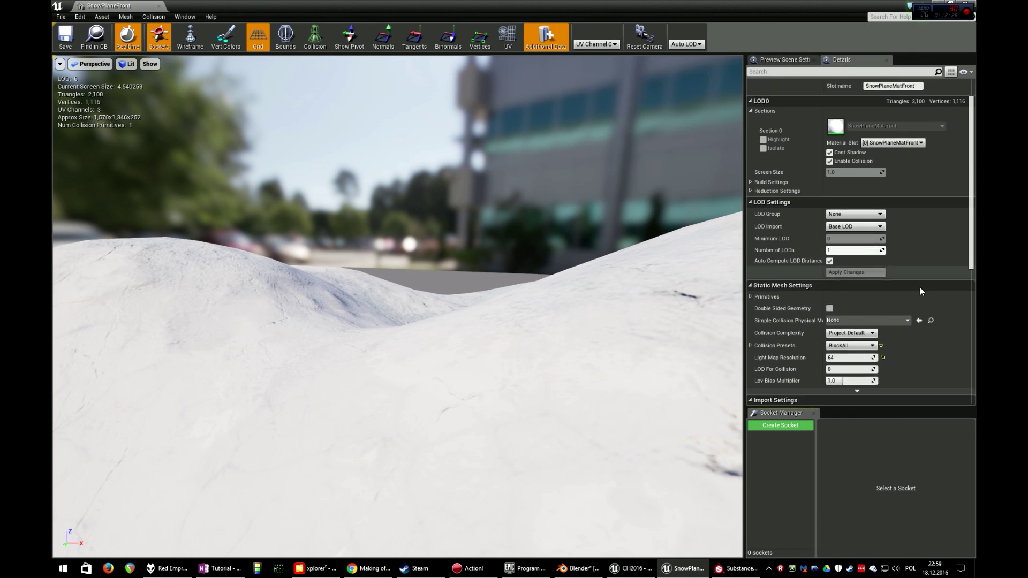
scroll(921, 291, "down", 5)
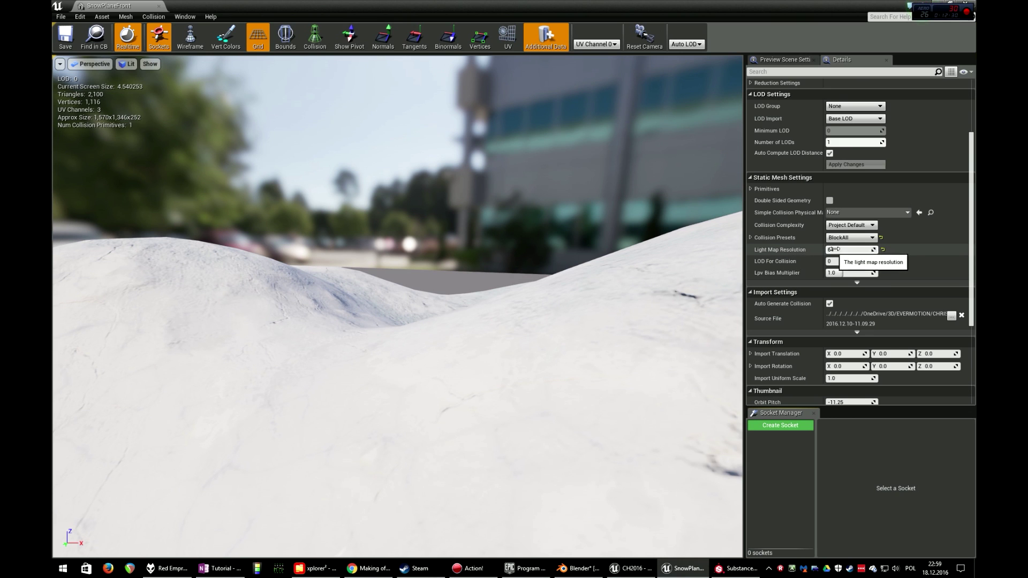
left_click(159, 7)
Examine the lighting and shadows on the snow around the presents and baubles from near and far
mouse_move(611, 252)
right_mouse_down()
mouse_move(610, 239)
mouse_move(634, 263)
mouse_move(607, 256)
right_mouse_up()
key("w")
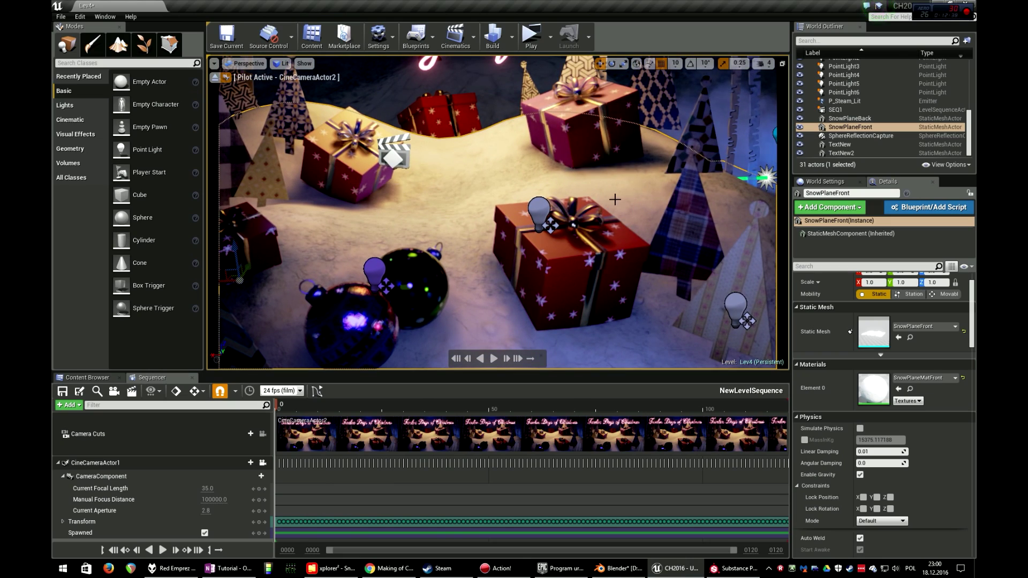
key("s")
mouse_move(615, 200)
right_mouse_down()
mouse_move(597, 182)
mouse_move(607, 184)
mouse_move(605, 166)
mouse_move(609, 195)
right_mouse_up()
key("w")
key("w")
key("s")
key("w")
key("s")
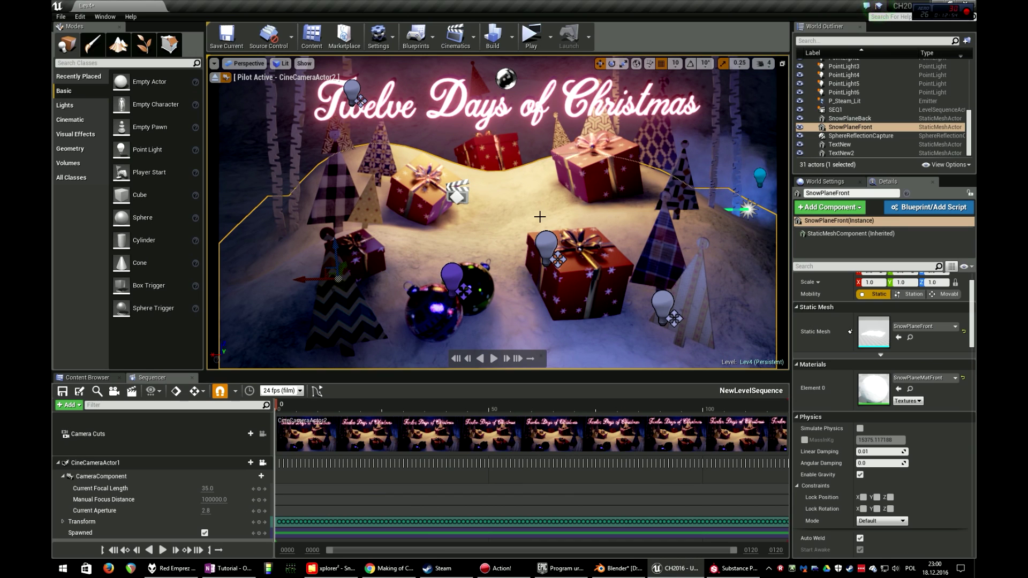
Examine the lighting around the title text and background hills, and the blue-lit steam beside the birch trees
key("s")
right_click_drag(537, 211, 539, 170)
key("w")
key("d")
key("s")
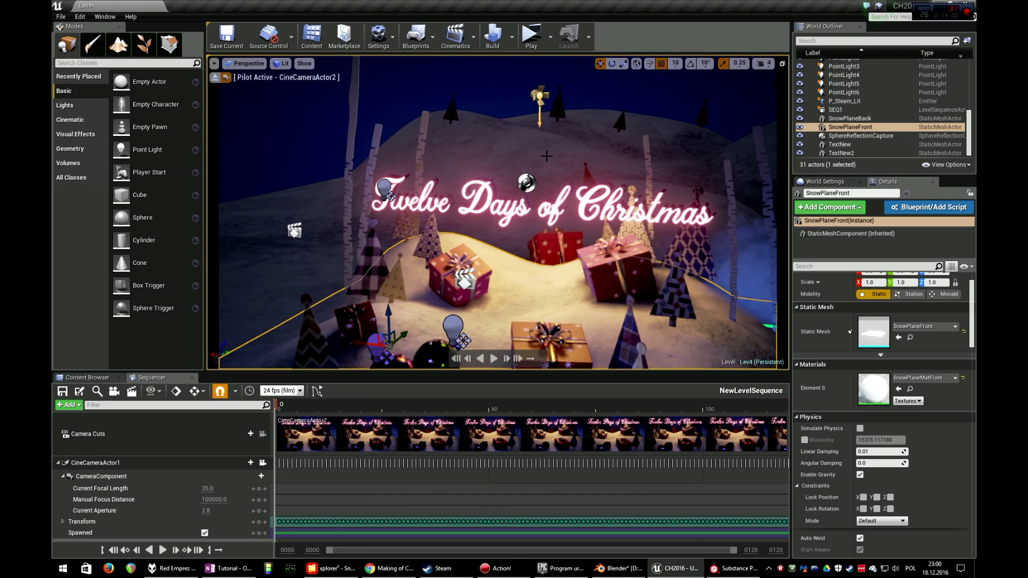
key("w")
right_click_drag(632, 217, 664, 229)
key("s")
key("w")
key("d")
right_click_drag(687, 282, 694, 252)
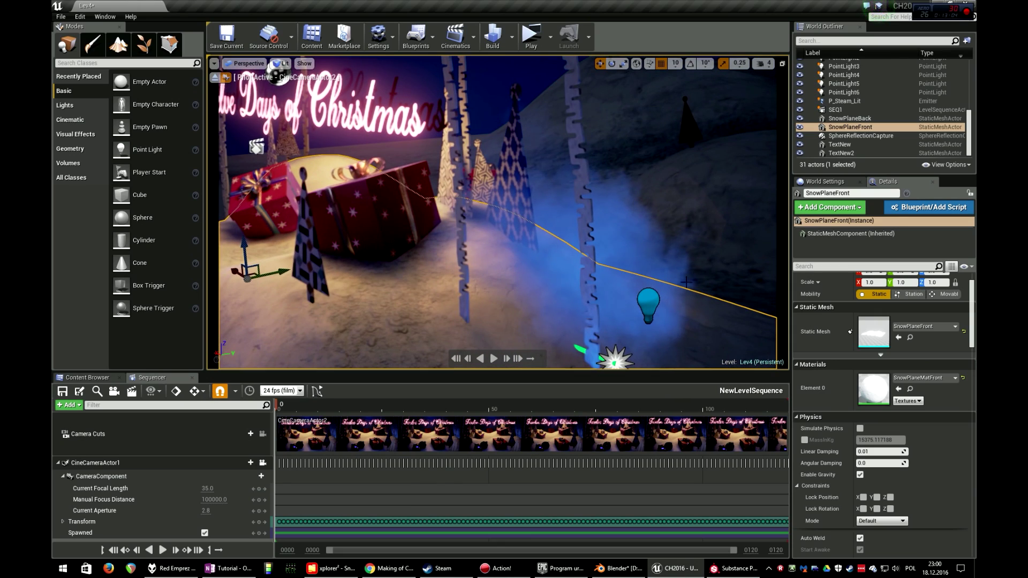
Select the blue PointLight beside the birch trees and toggle its lighting Channel 0 on and off to compare the snow
left_click(649, 300)
right_click_drag(650, 300, 668, 307)
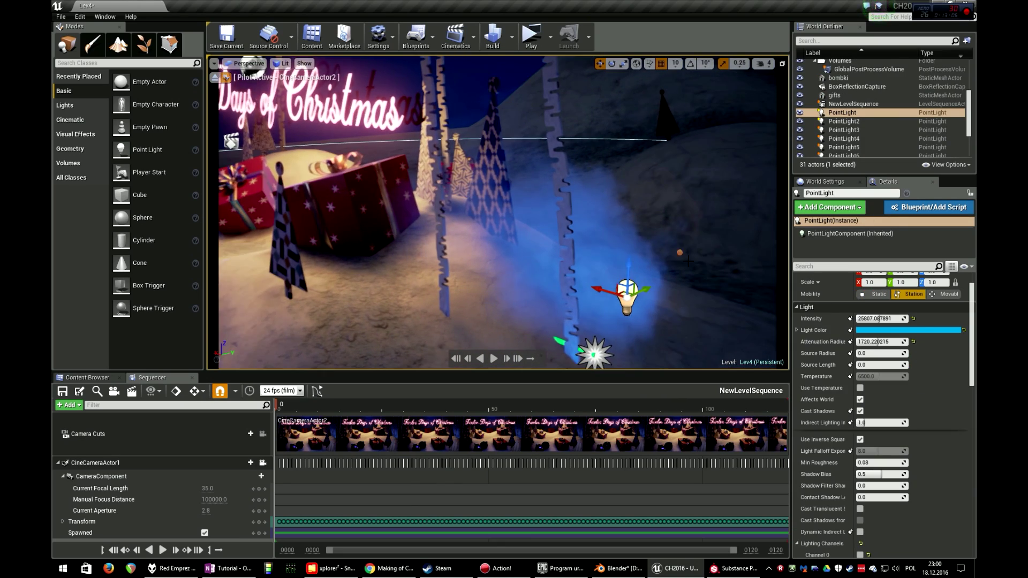
scroll(911, 400, "down", 10)
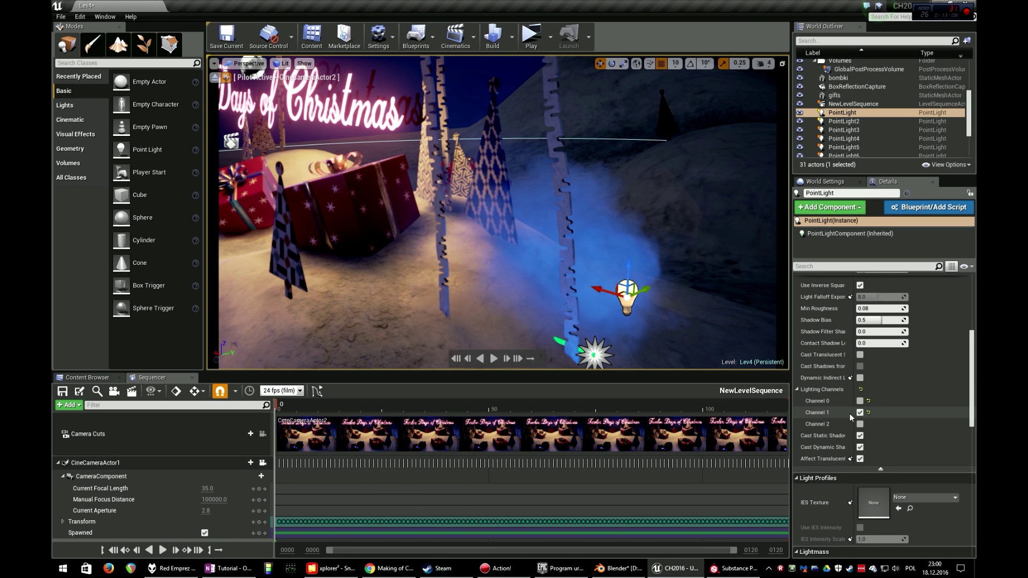
right_click_drag(662, 307, 680, 317)
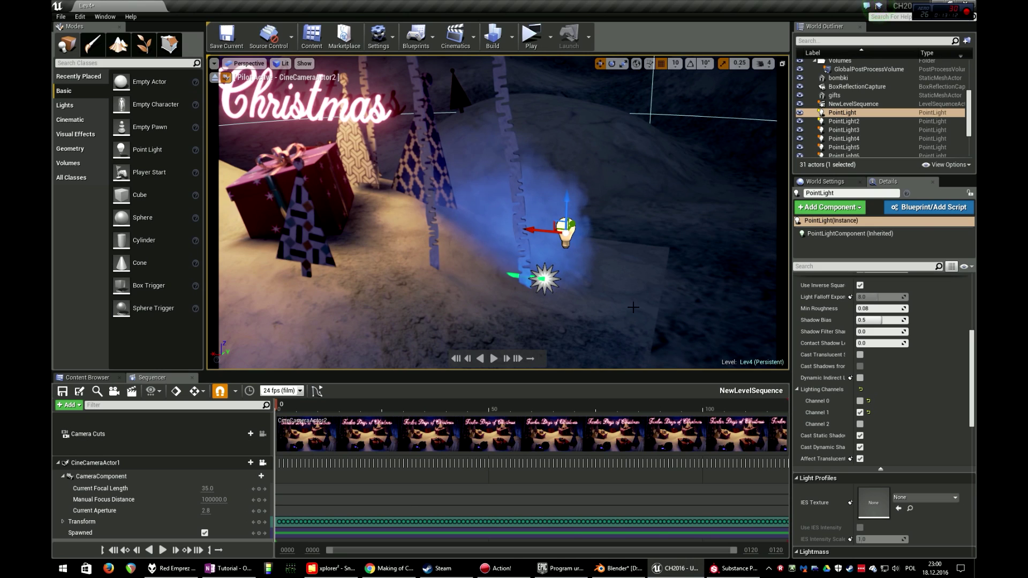
left_click(860, 401)
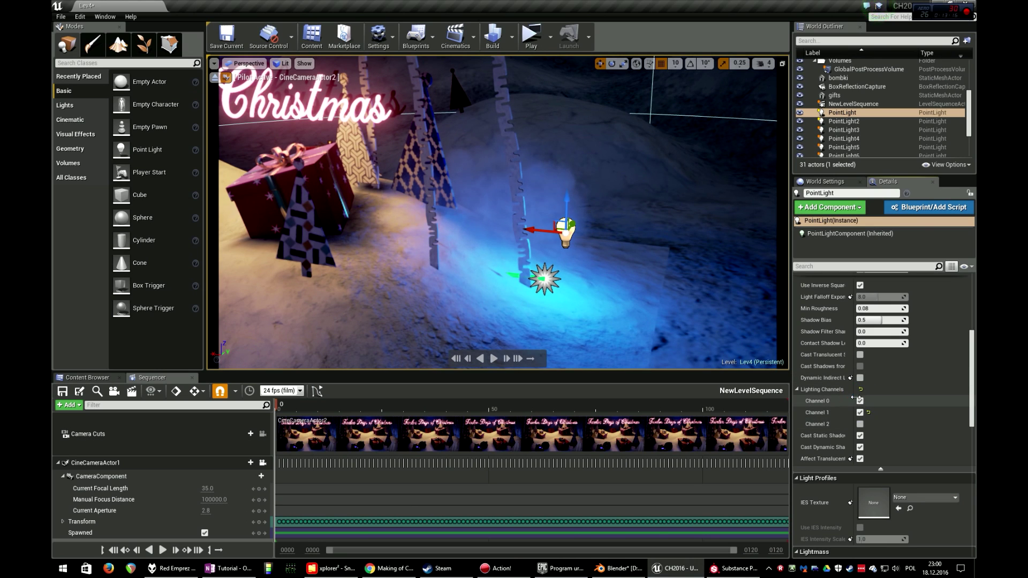
left_click(860, 401)
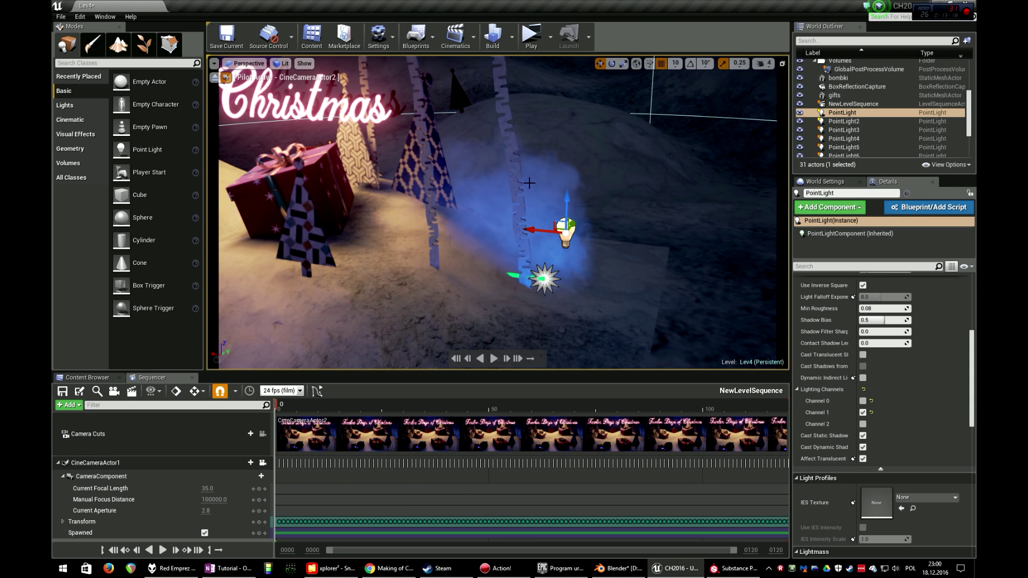
Select the P_Steam_Lit emitter by the birch trees and toggle its visibility off and on
left_click(530, 187)
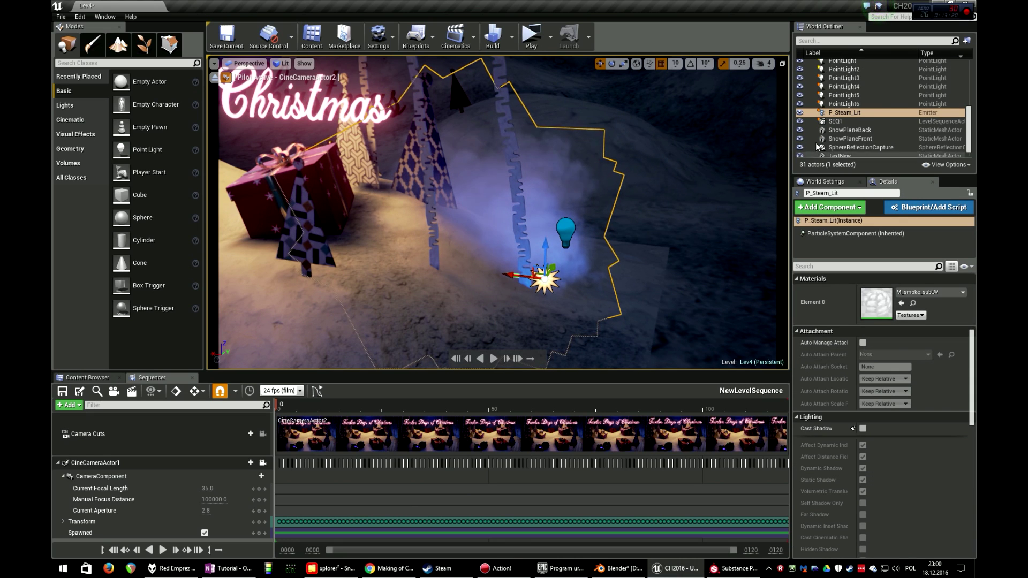
left_click(801, 114)
left_click(801, 113)
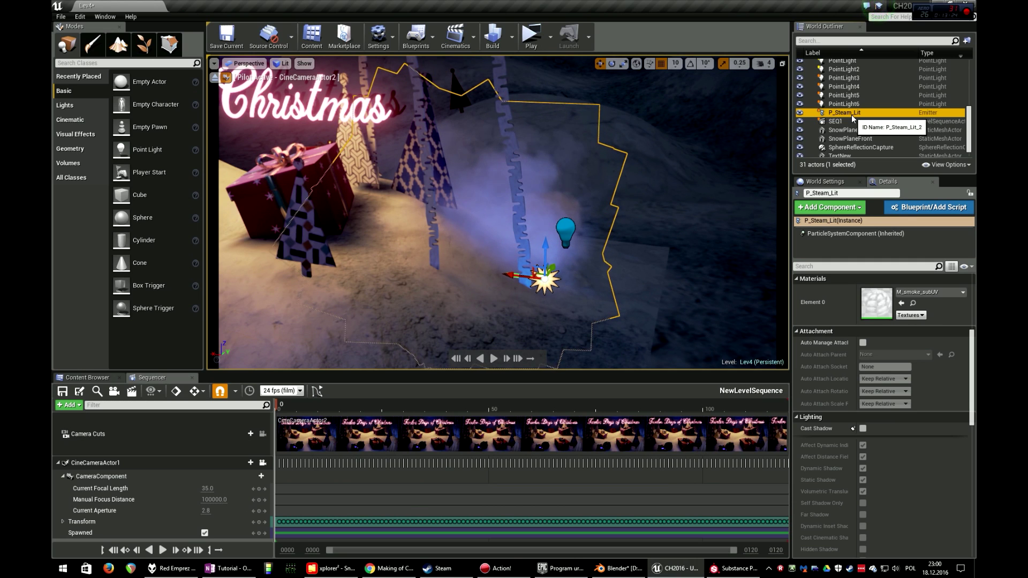
Check the steam emitter's lighting channels by toggling Channel 0 on and off, and reselect the blue PointLight to compare
scroll(905, 399, "down", 6)
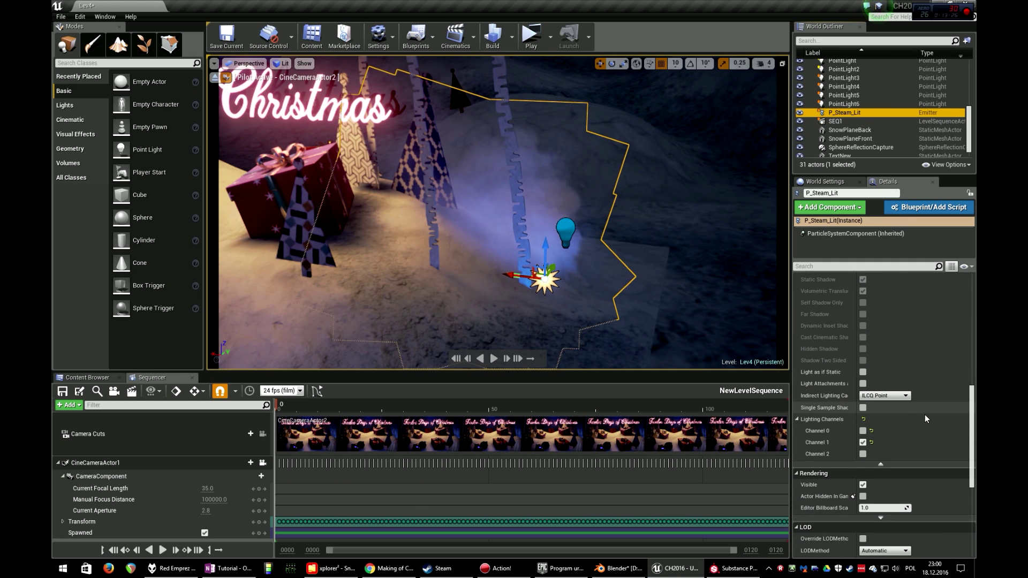
scroll(953, 373, "up", 20)
scroll(948, 390, "down", 20)
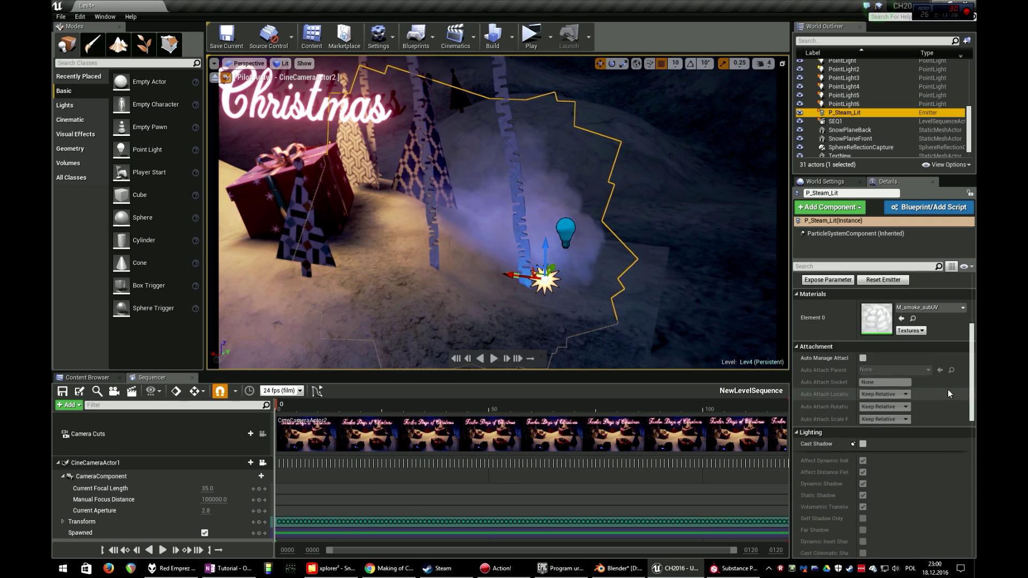
scroll(943, 386, "down", 2)
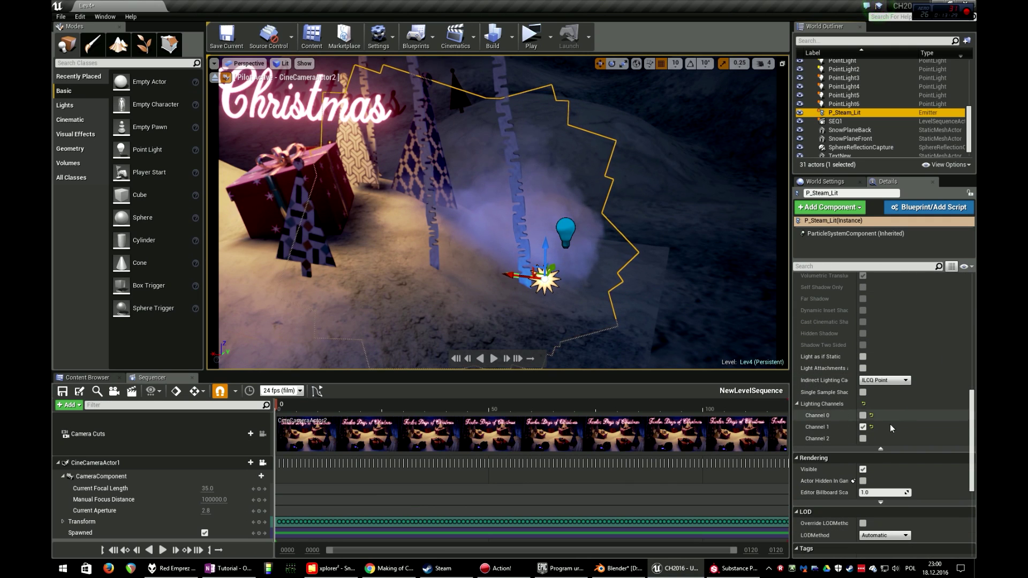
left_click(862, 416)
left_click(861, 417)
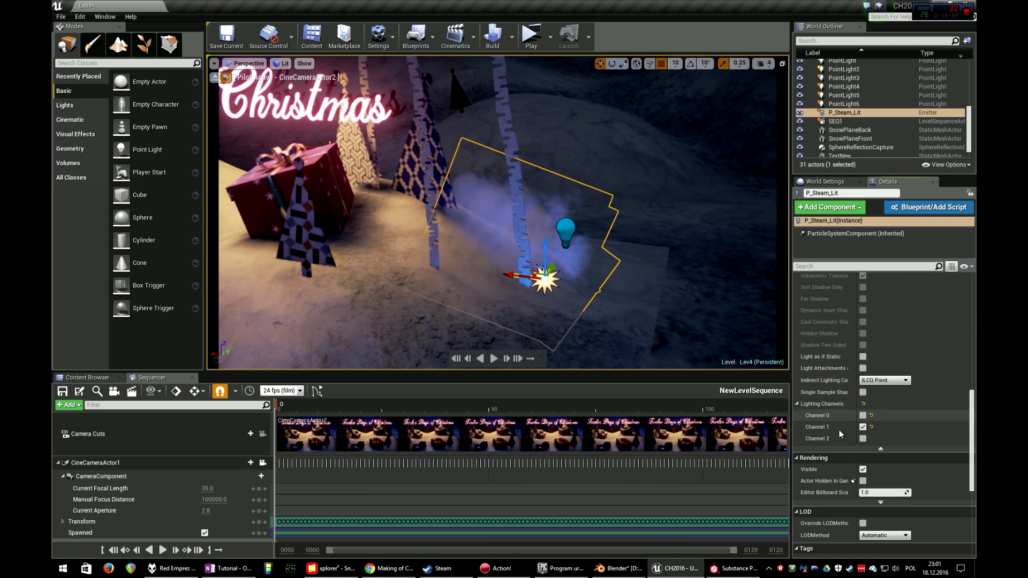
left_click(566, 231)
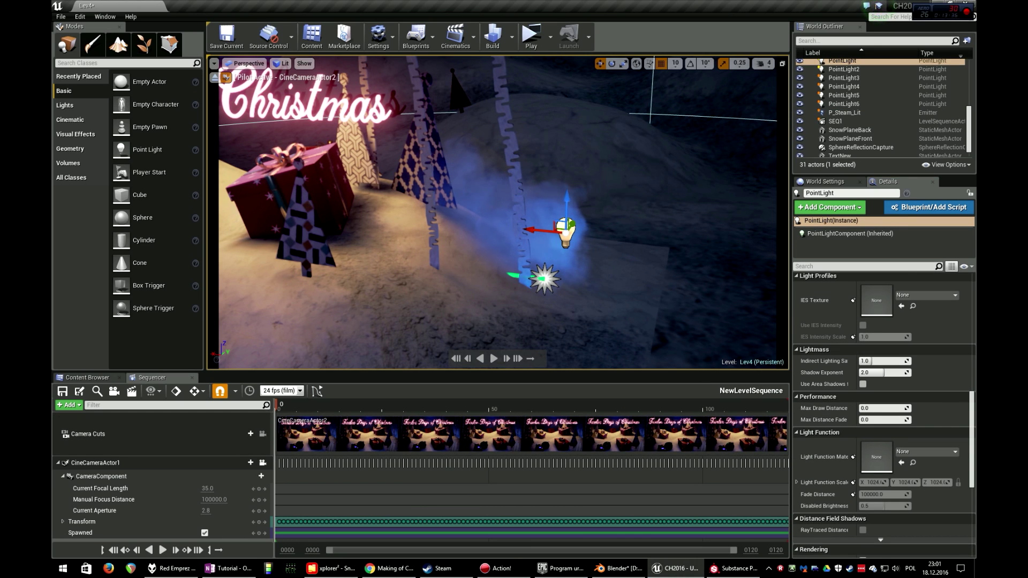
left_click(581, 237)
Select PointLight4 by the striped tree in front and toggle its visibility repeatedly to compare the light on the snow
mouse_move(614, 276)
right_mouse_down()
mouse_move(567, 262)
mouse_move(589, 276)
mouse_move(606, 269)
right_mouse_up()
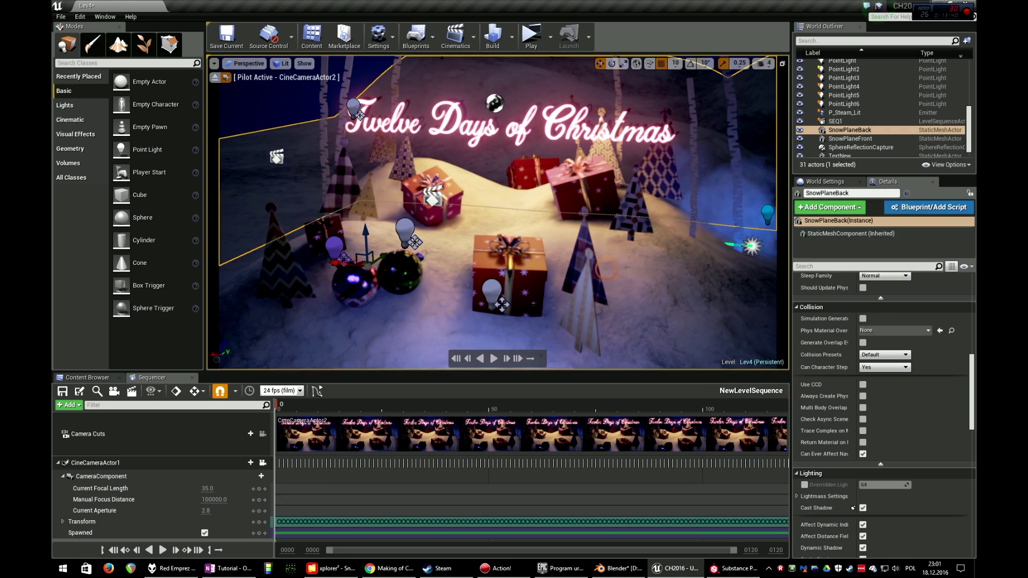
left_click(492, 287)
right_click_drag(561, 298, 589, 325)
right_click_drag(579, 281, 591, 281)
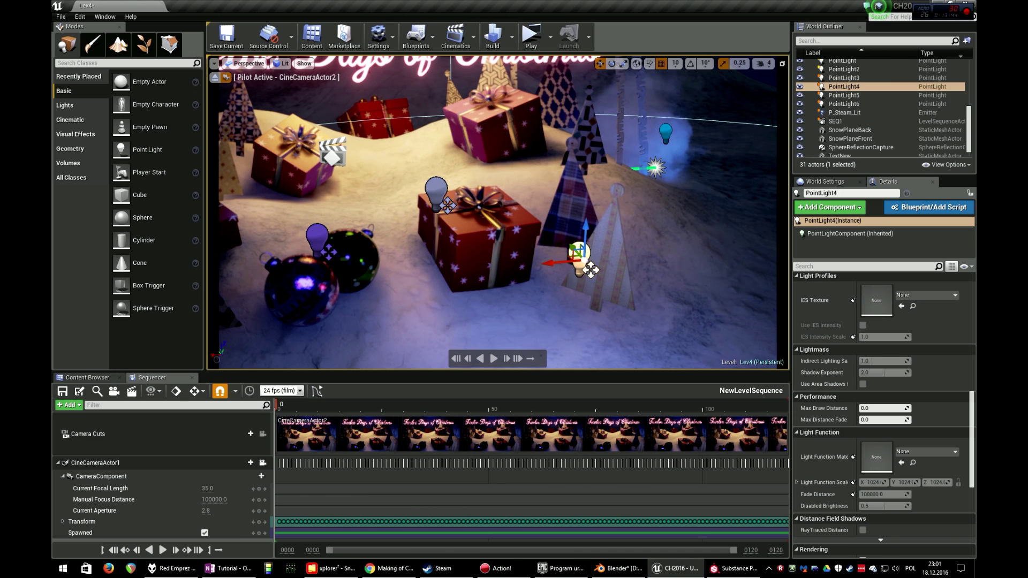
left_click(800, 87)
left_click(800, 87)
left_click(800, 88)
left_click(800, 88)
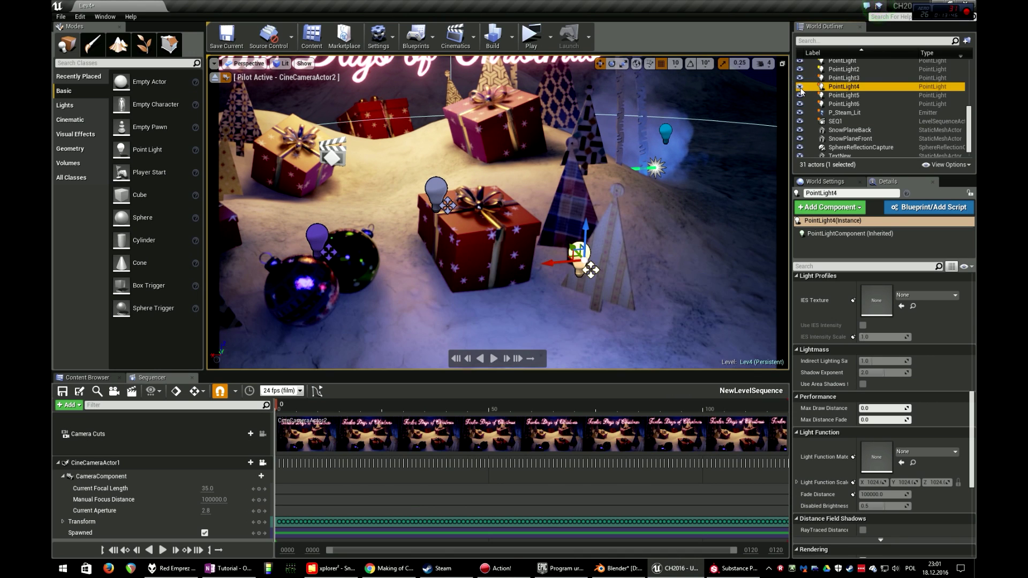
left_click(800, 88)
left_click(801, 88)
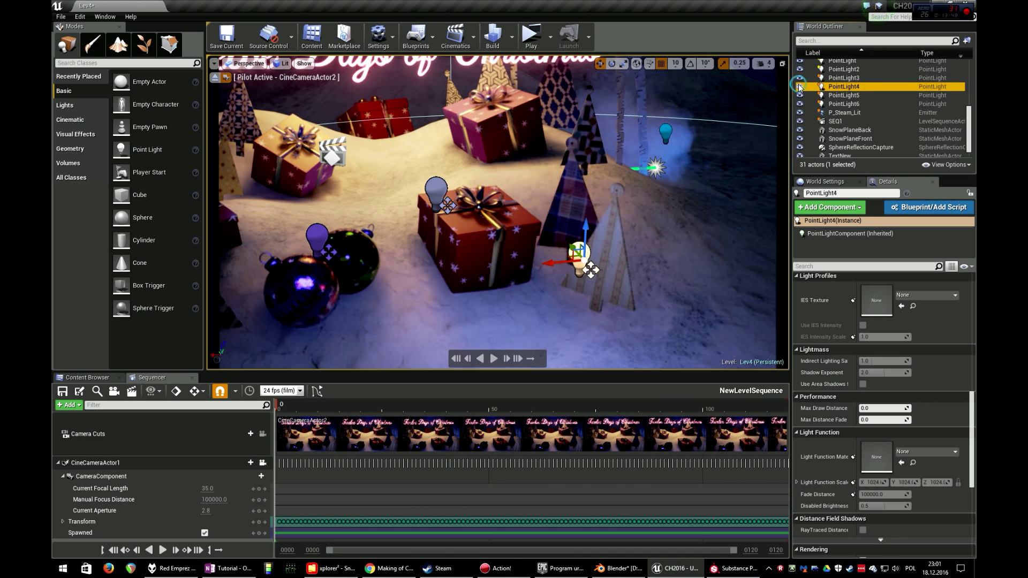
Select PointLight5 above the front present and toggle its visibility repeatedly to compare its effect on the scene
right_click_drag(654, 171, 597, 129)
left_click(499, 229)
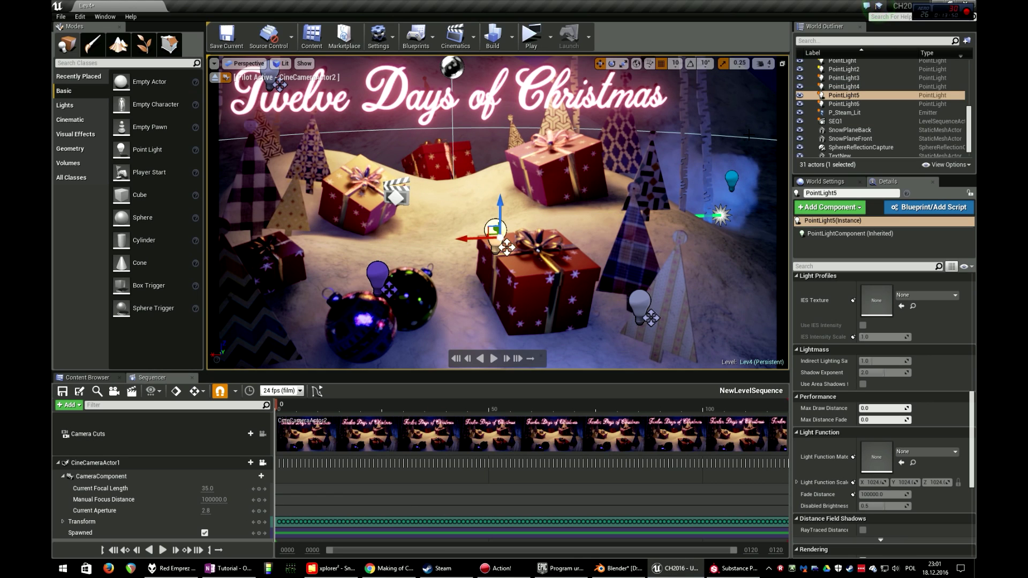
left_click(800, 96)
left_click(800, 96)
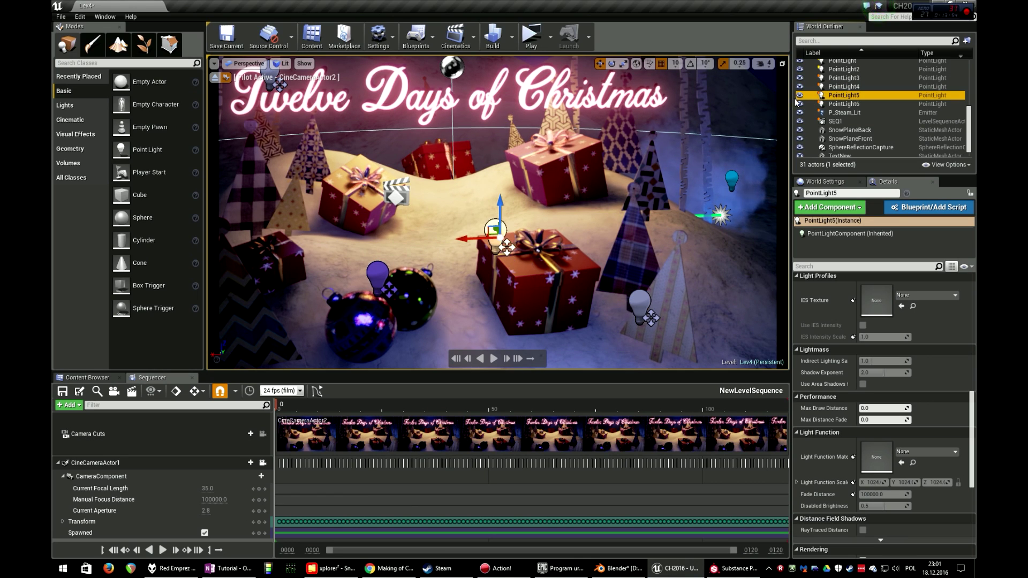
left_click(800, 95)
left_click(800, 96)
left_click(799, 95)
left_click(799, 96)
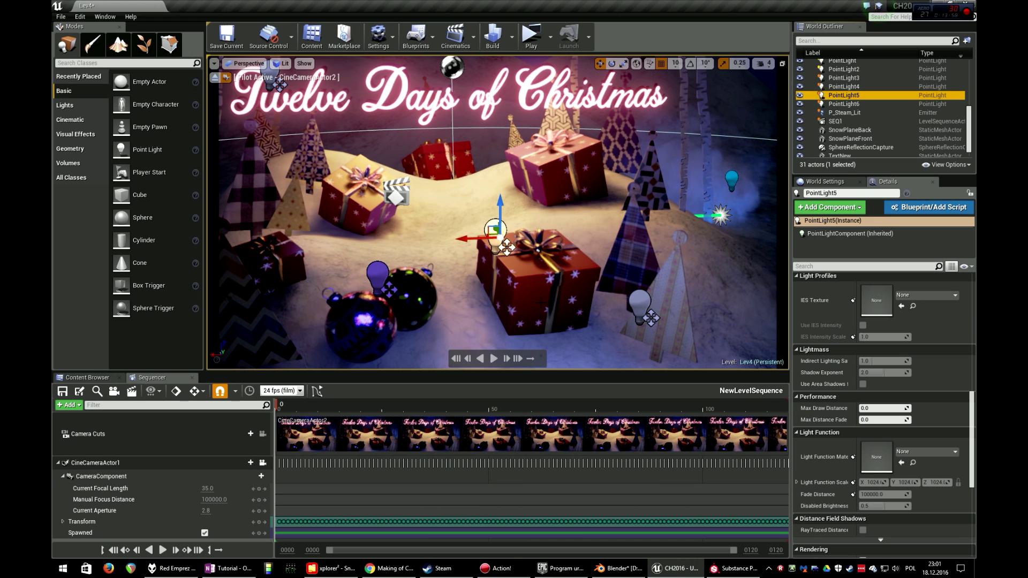
Select the purple PointLight6 above the baubles and toggle its visibility repeatedly to compare the reflections from a closer angle
left_click(379, 281)
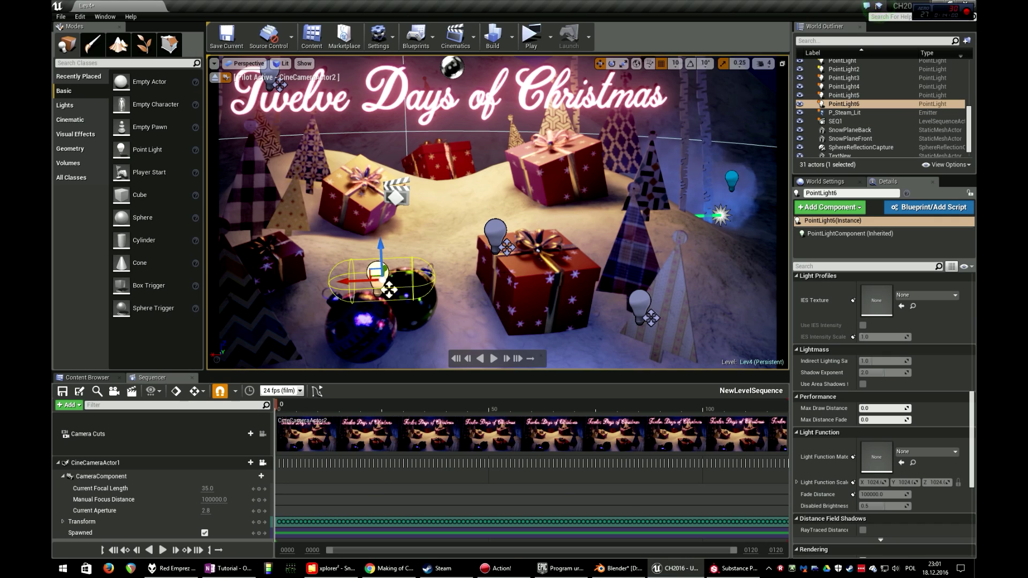
mouse_move(508, 272)
right_mouse_down()
mouse_move(498, 282)
mouse_move(461, 272)
mouse_move(522, 258)
right_mouse_up()
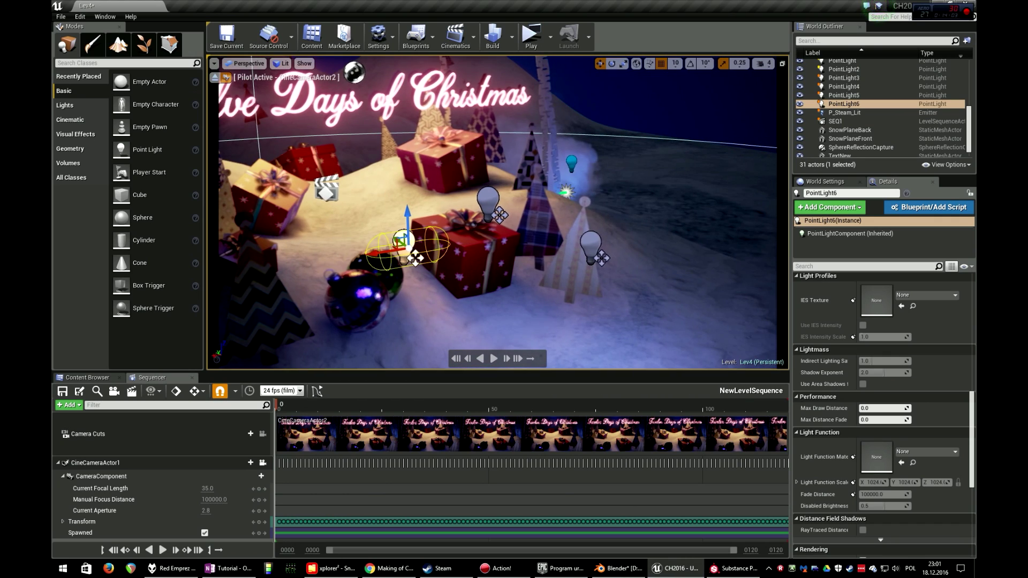
left_click(800, 105)
left_click(800, 105)
left_click(800, 105)
left_click(801, 104)
left_click(800, 105)
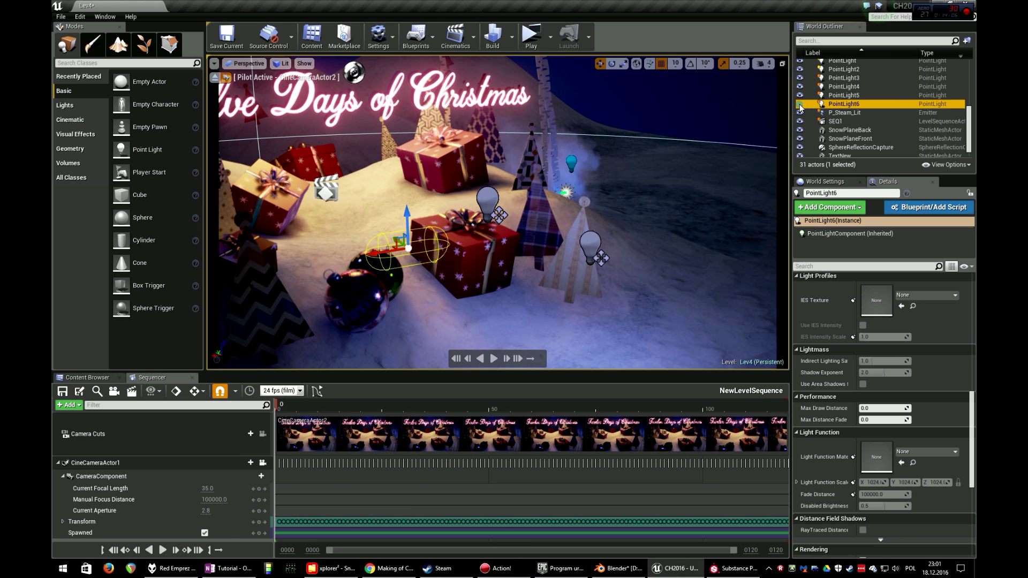
left_click(800, 105)
left_click(800, 105)
left_click(800, 105)
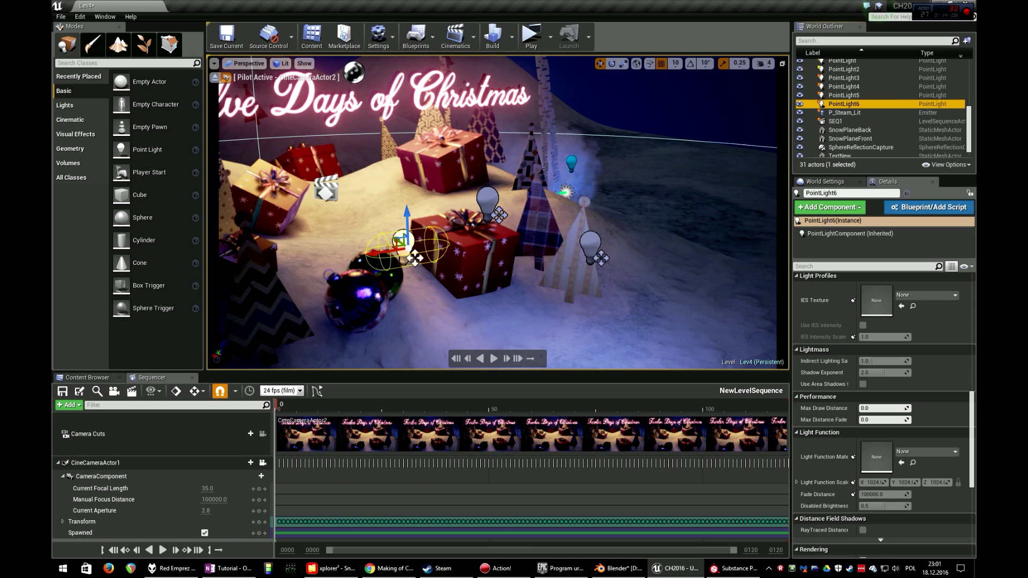
left_click(800, 107)
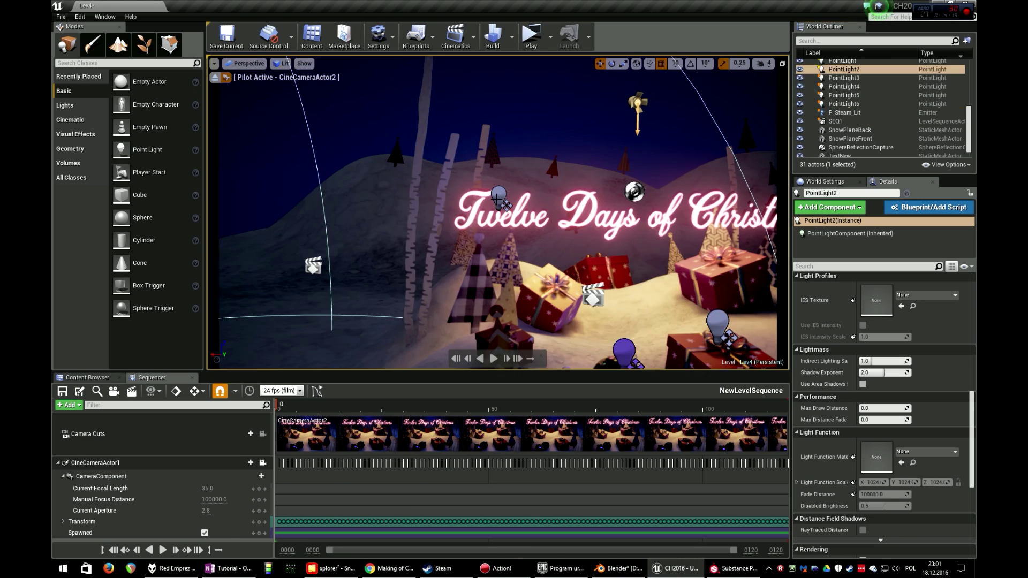
Select PointLight3 near the start of the title text and toggle its visibility repeatedly to compare the background lighting
left_click(498, 195)
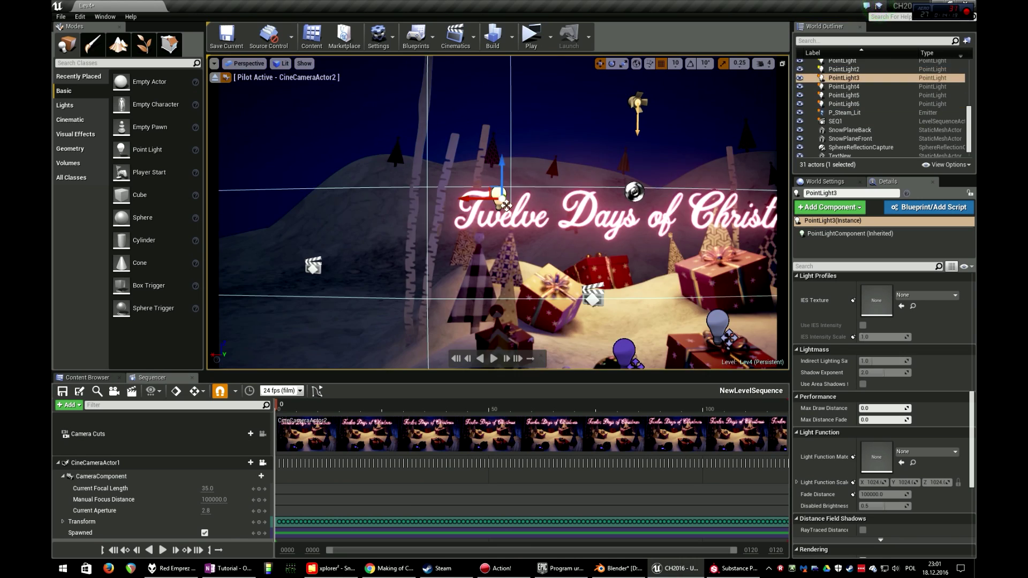
right_click_drag(498, 198, 487, 258)
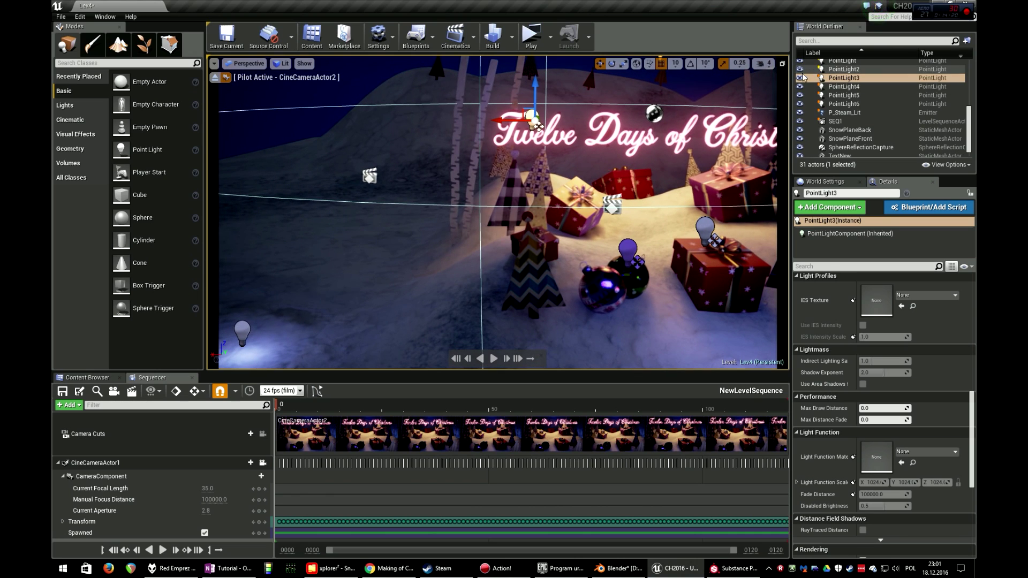
left_click(800, 78)
left_click(800, 78)
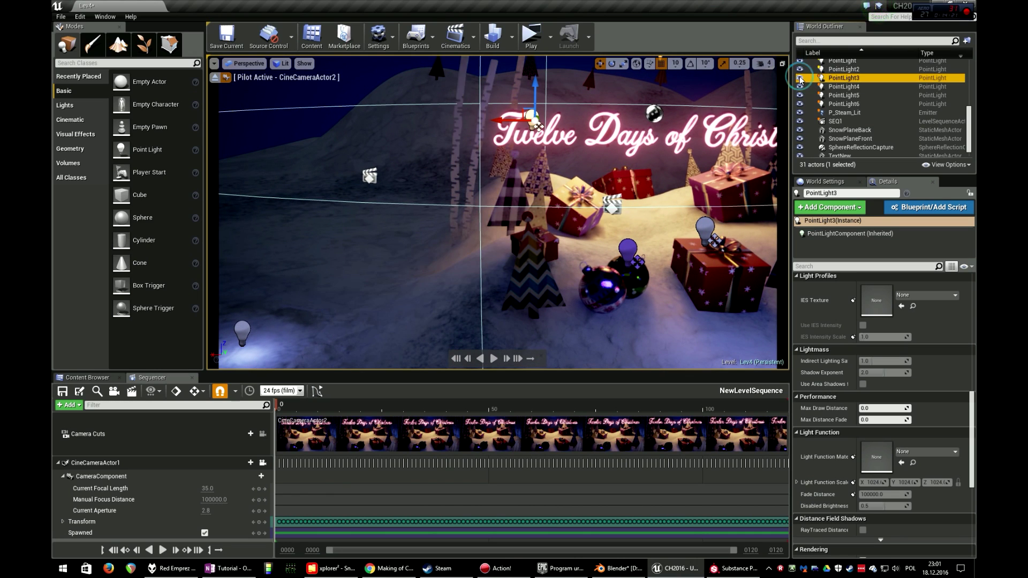
left_click(800, 78)
left_click(800, 77)
left_click(801, 78)
left_click(800, 78)
left_click(800, 78)
left_click(800, 78)
left_click(800, 77)
left_click(800, 78)
right_click_drag(536, 161, 595, 80)
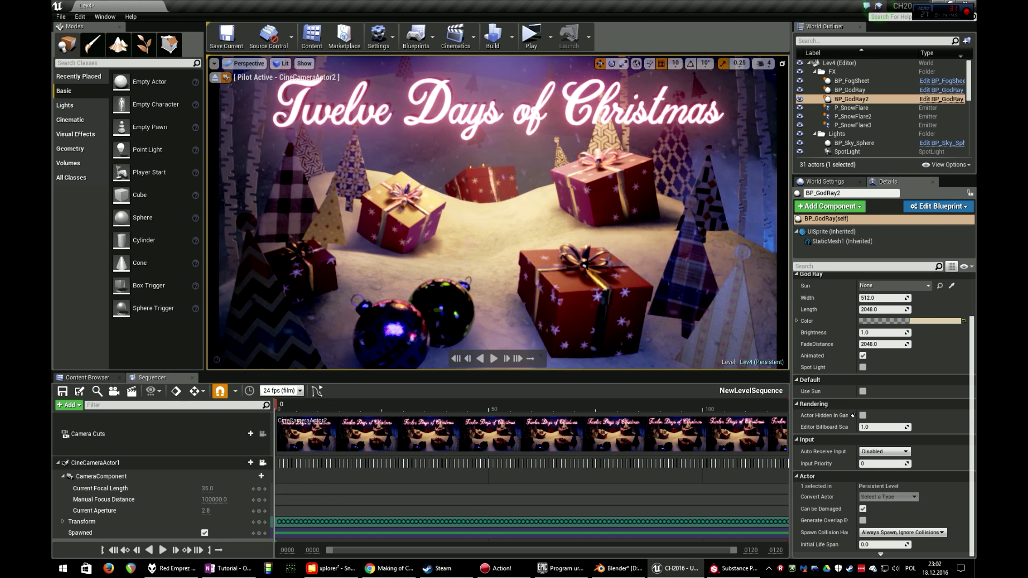
Open the World Settings and examine the Lightmass Settings with the panel widened enough to read the full property names
left_click(825, 181)
scroll(910, 241, "up", 1)
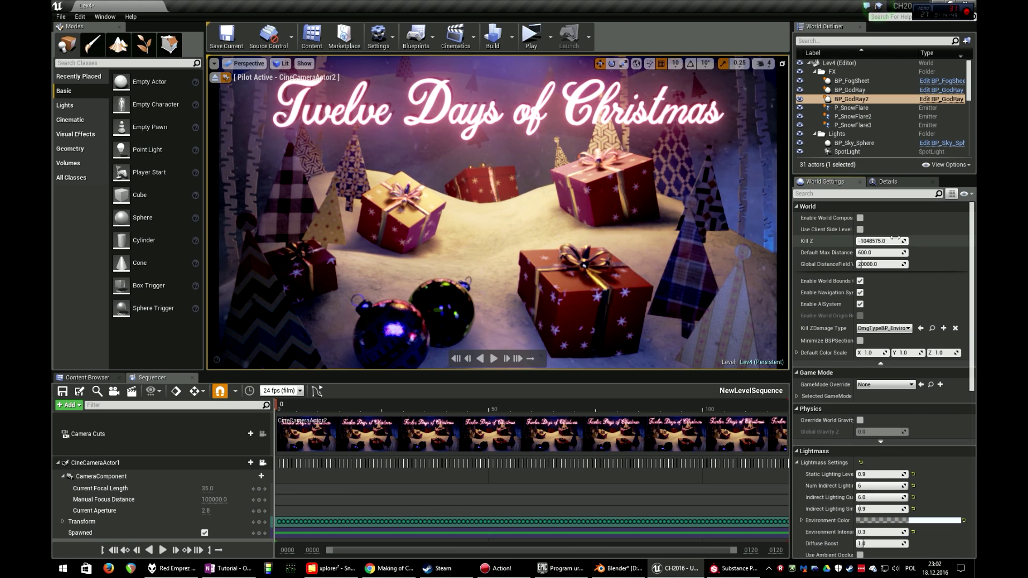
scroll(916, 300, "down", 2)
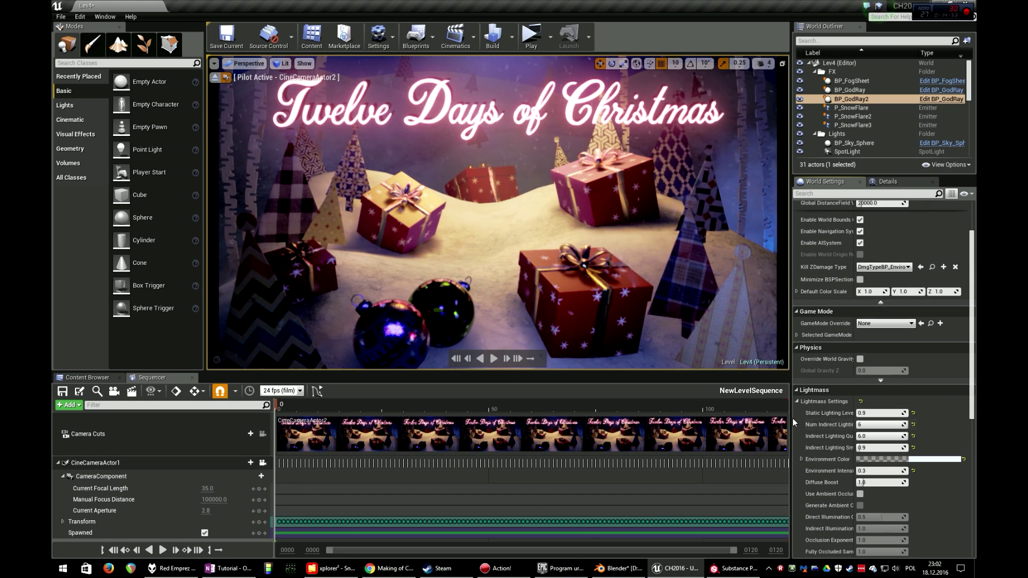
left_click_drag(790, 419, 725, 419)
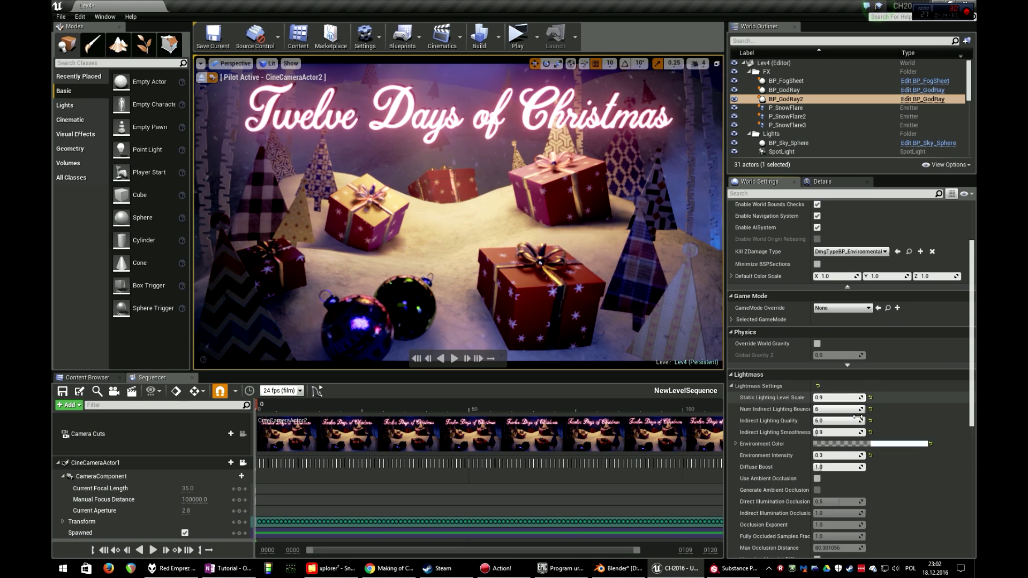
scroll(776, 407, "down", 2)
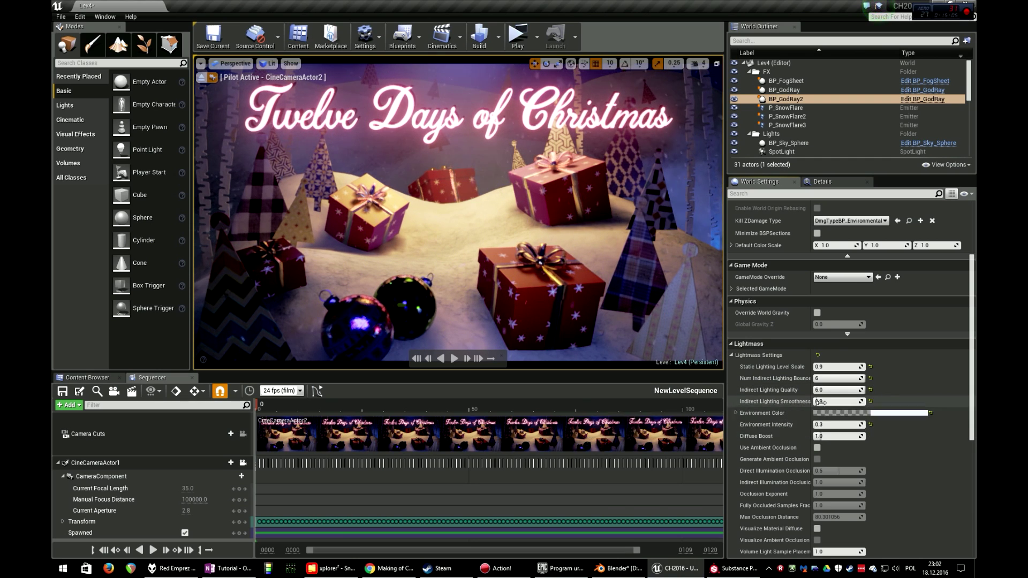
scroll(896, 393, "down", 2)
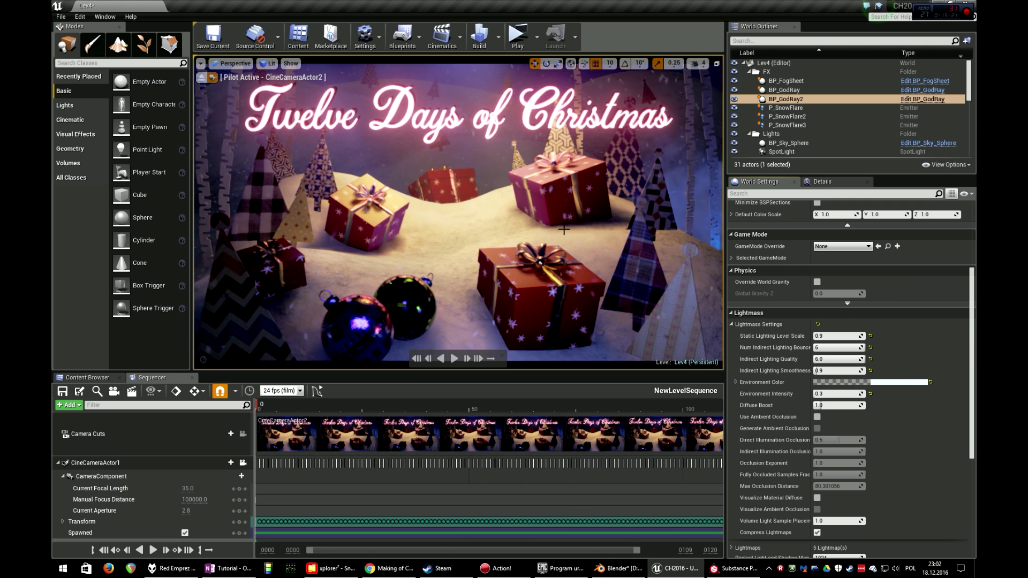
Select BP_Sky_Sphere in the Lights folder and toggle its visibility off and on to compare the night sky
left_click(823, 181)
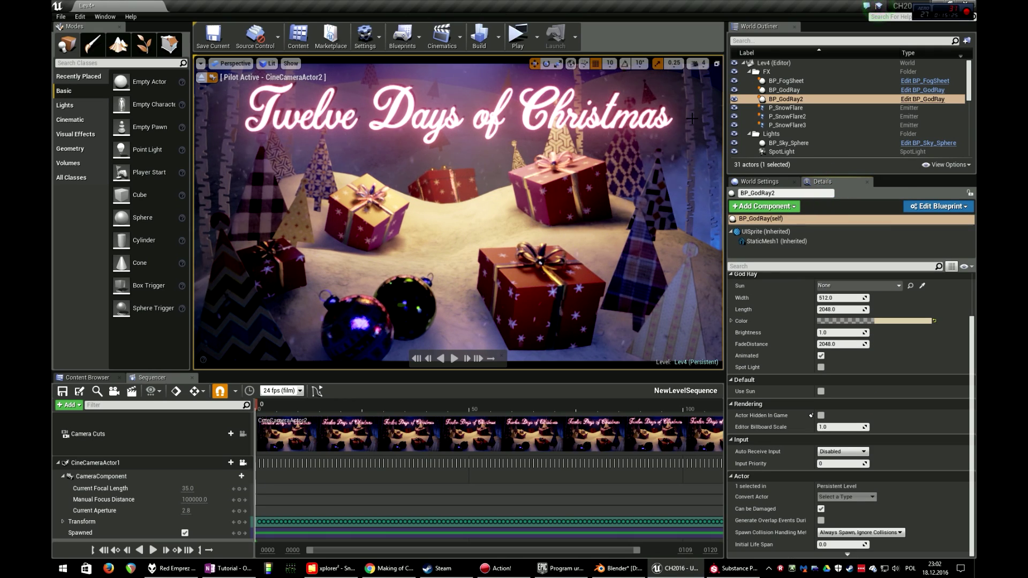
right_click_drag(692, 119, 656, 76)
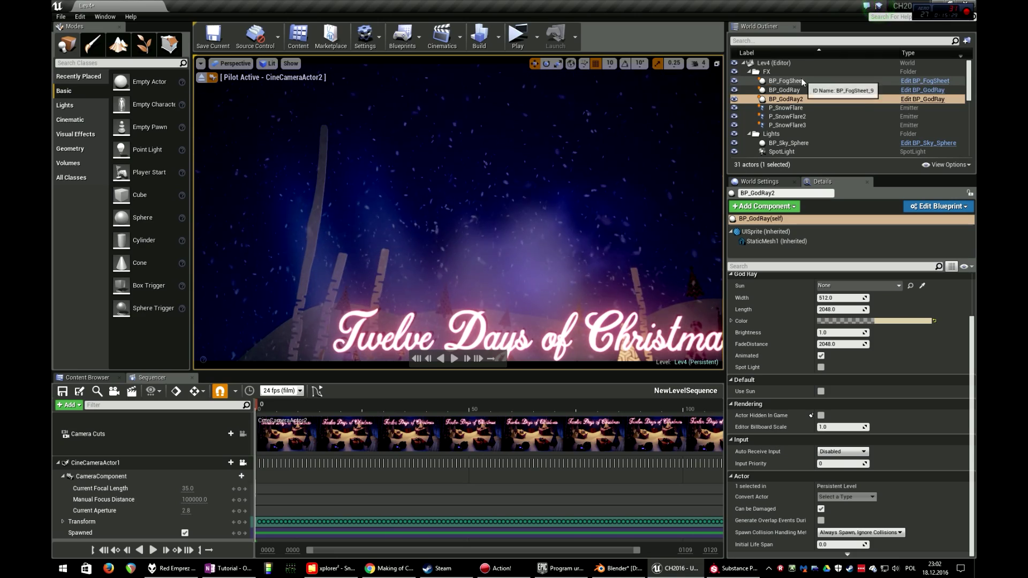
scroll(821, 121, "down", 2)
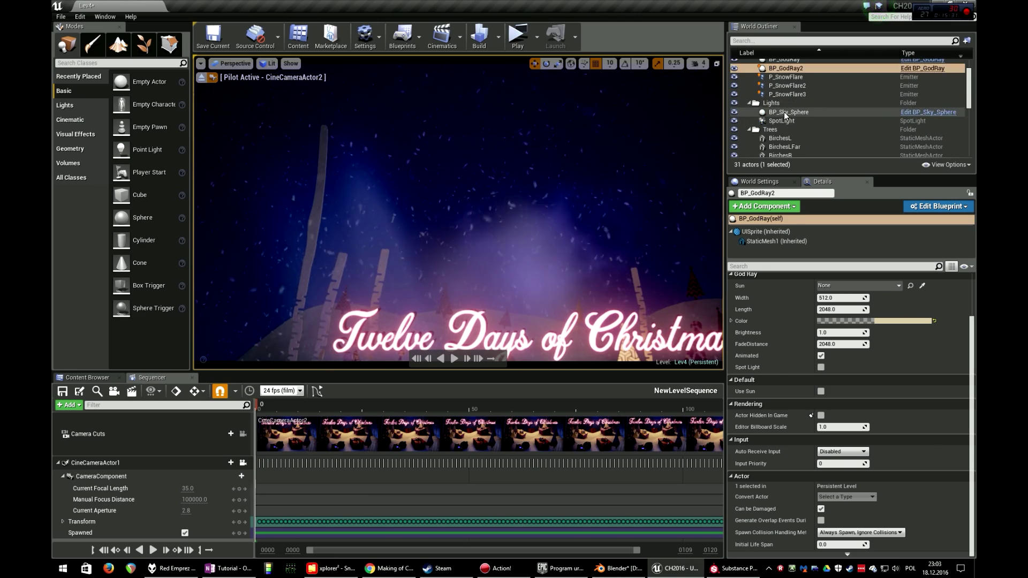
left_click(785, 113)
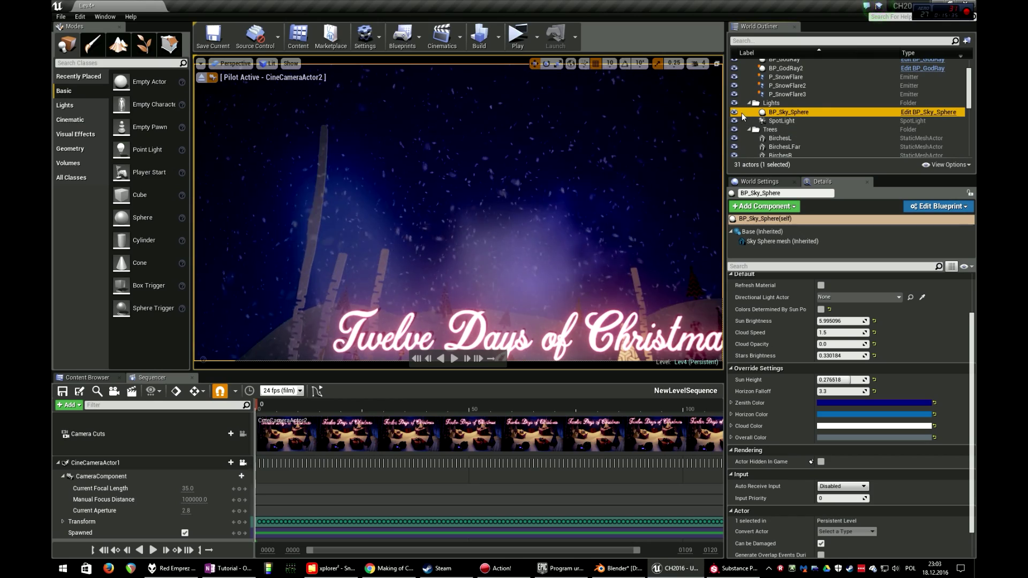
left_click(734, 113)
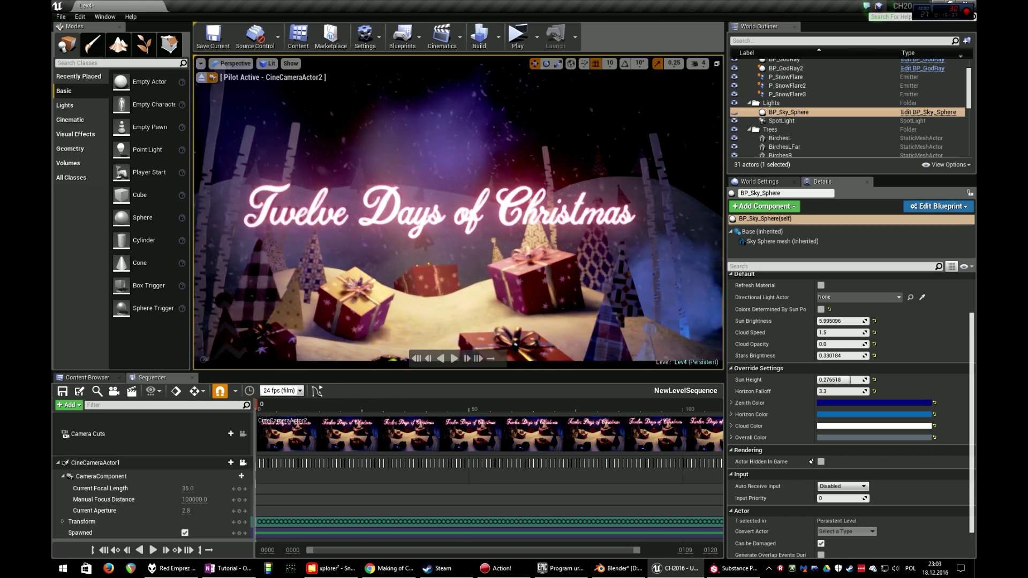
left_click(734, 112)
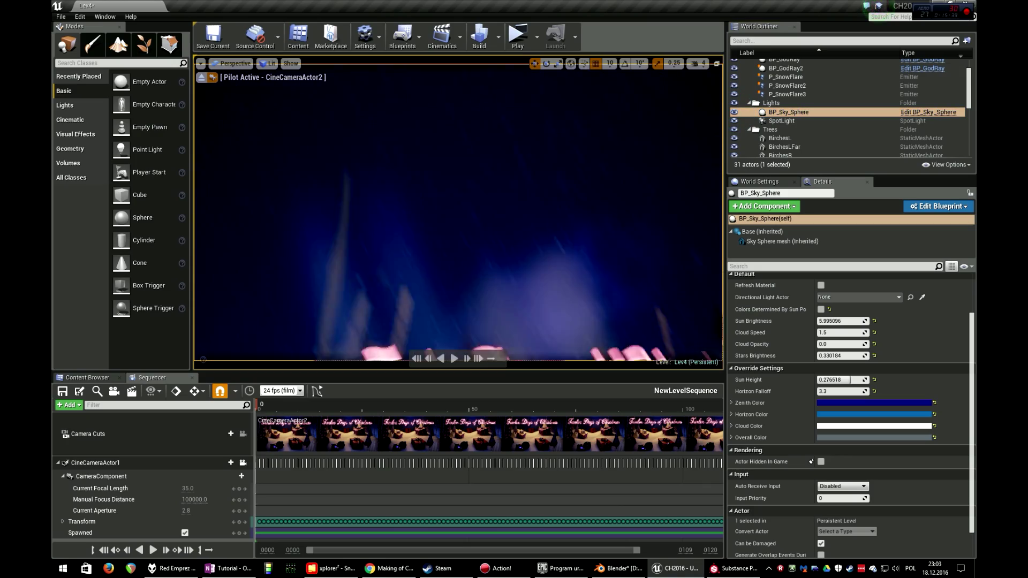
Try reducing the saturation of the sky sphere's Zenith Color to 0.83, then cancel the colour change
scroll(907, 352, "up", 2)
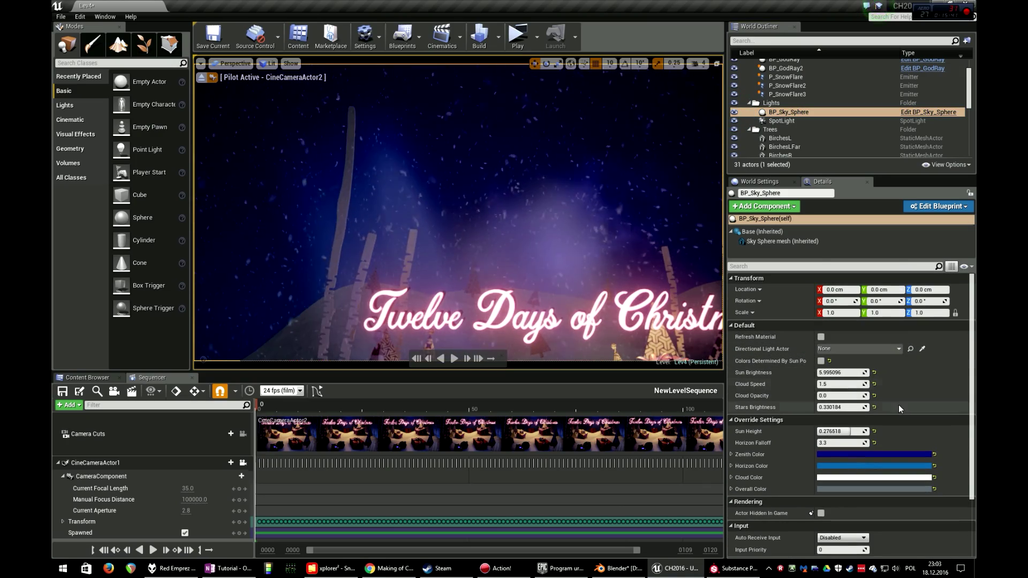
scroll(933, 405, "down", 3)
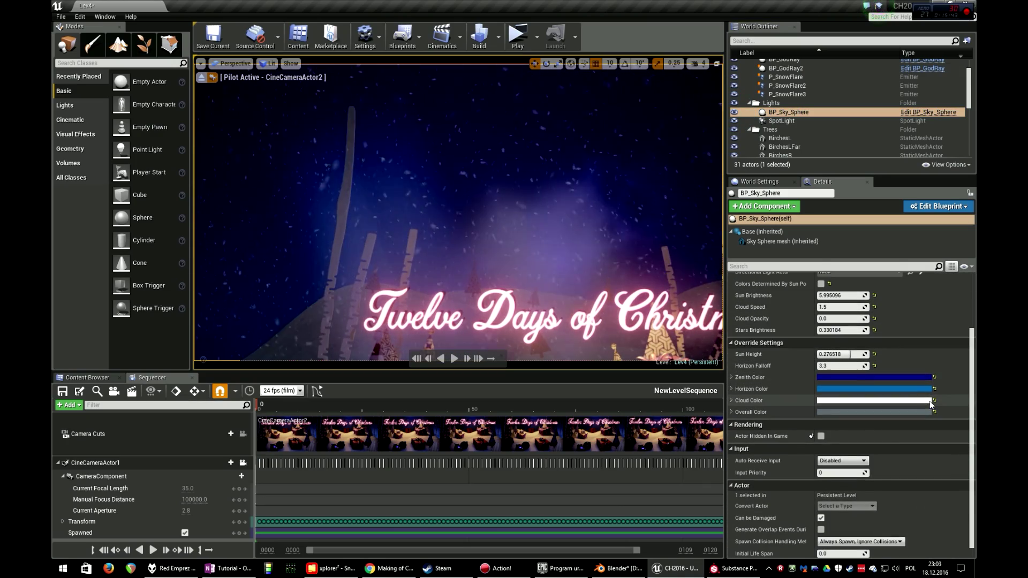
scroll(934, 354, "down", 1)
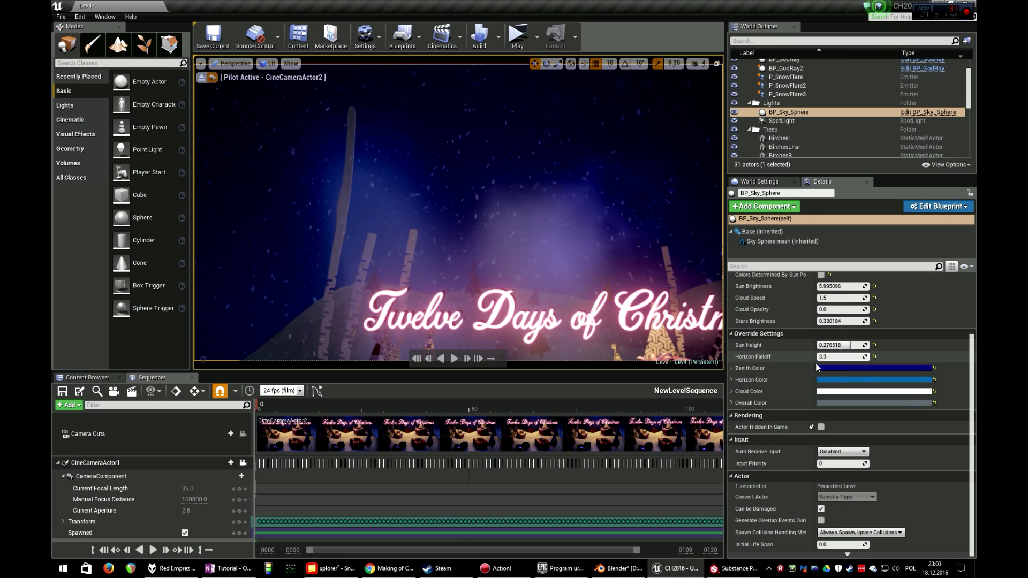
left_click(860, 370)
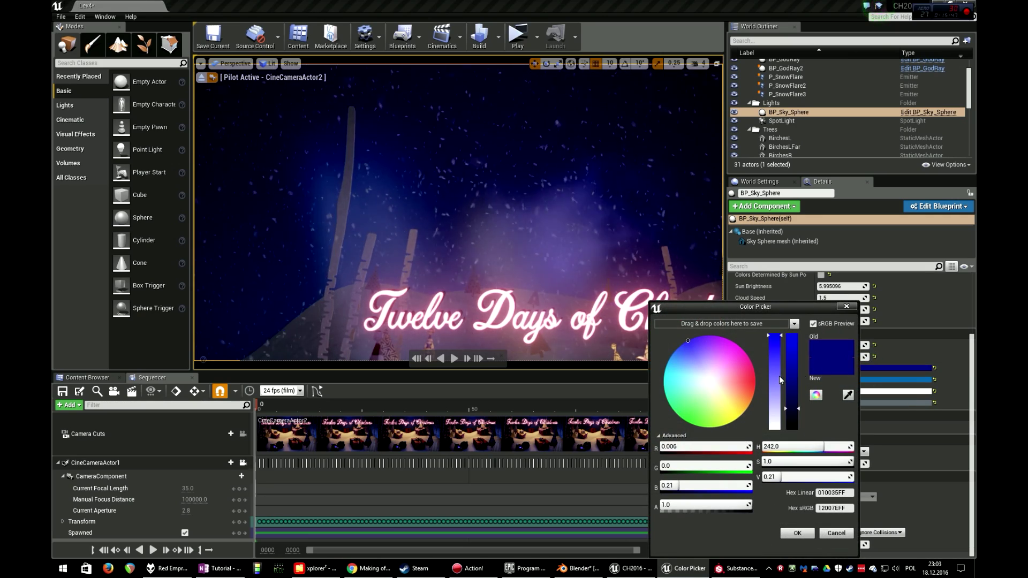
left_click_drag(778, 381, 776, 351)
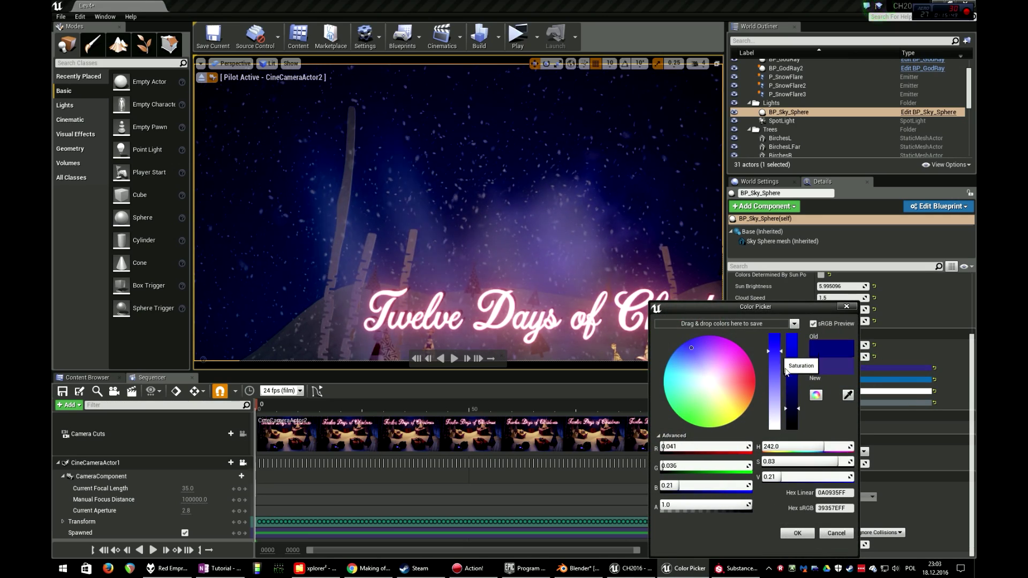
left_click(833, 536)
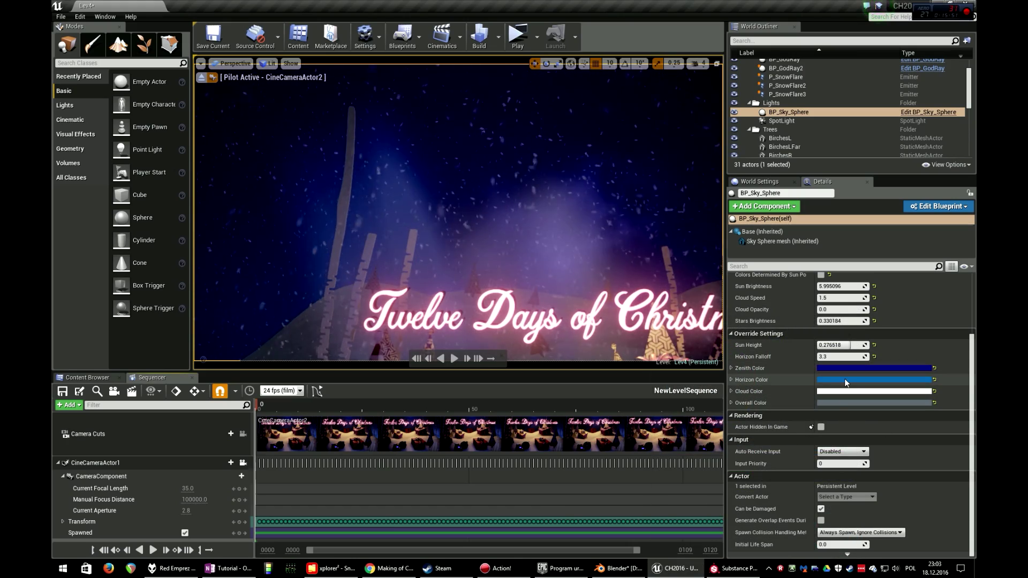
Try brightening the sky sphere's Horizon Color to a value of 0.96, then cancel the colour change
left_click(847, 383)
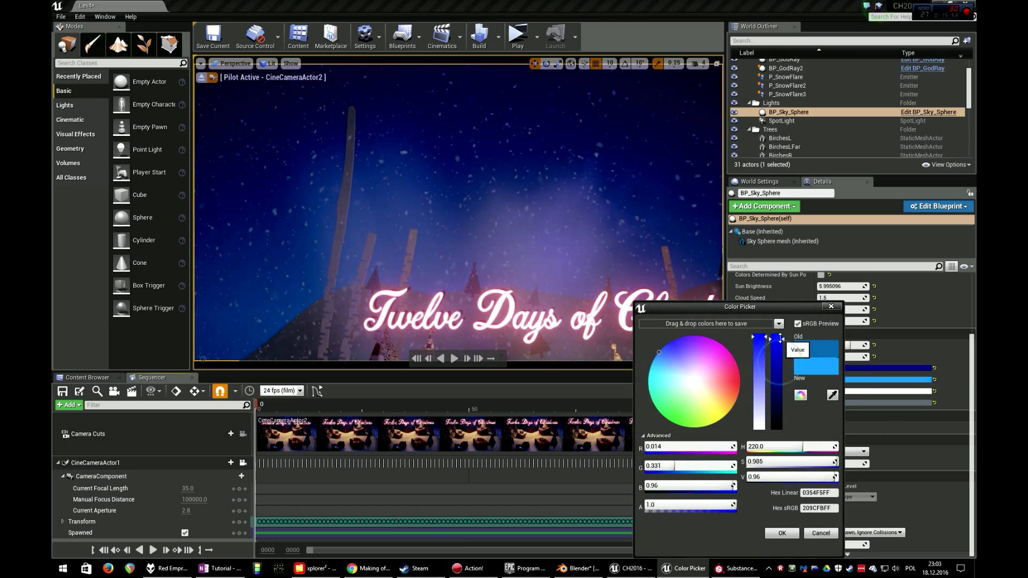
left_click(821, 534)
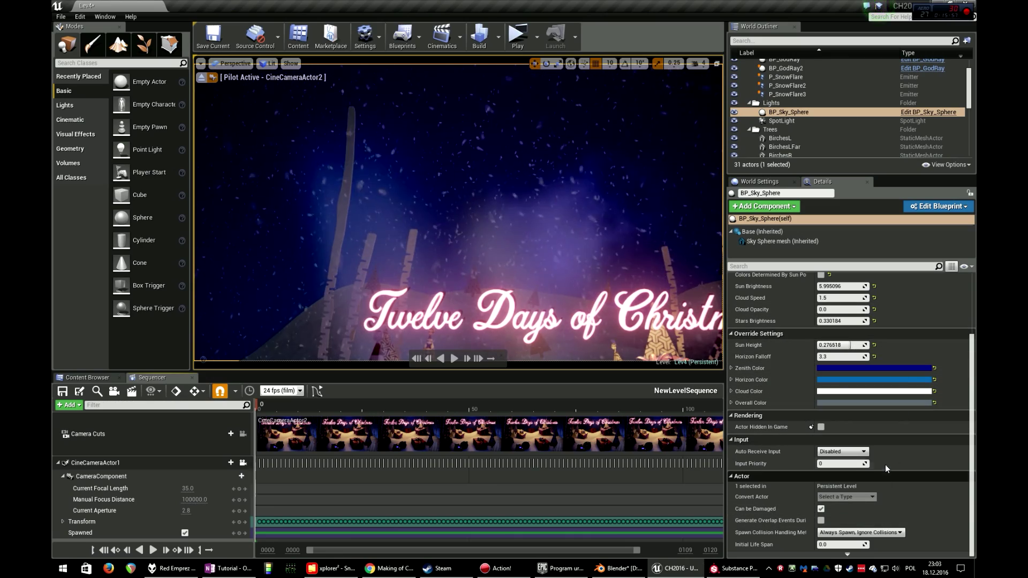
scroll(911, 474, "up", 2)
scroll(912, 474, "up", 2)
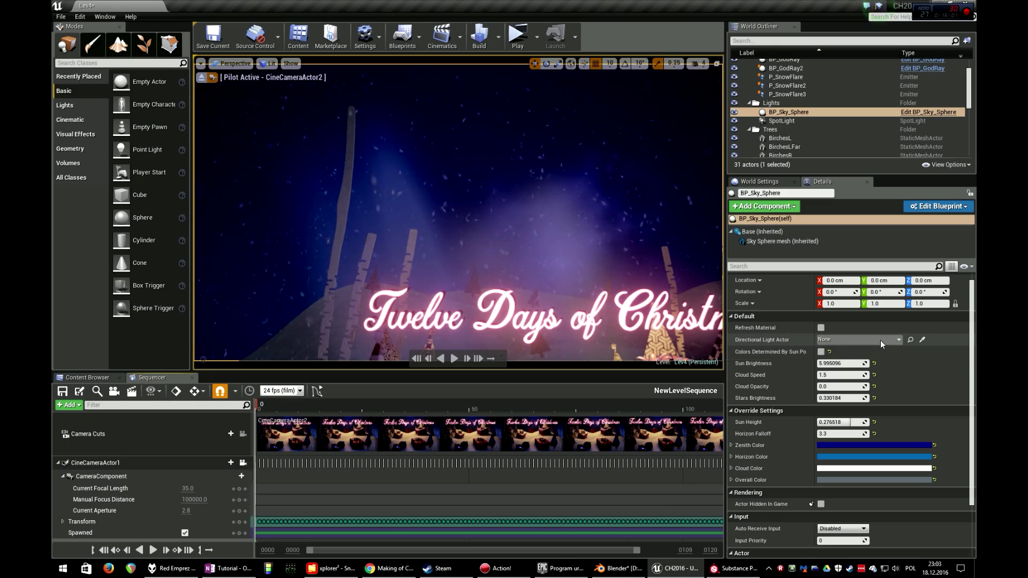
Return the view to the title and select the glowing TextNew mesh
mouse_move(584, 240)
right_mouse_down()
mouse_move(598, 271)
mouse_move(580, 250)
mouse_move(713, 252)
mouse_move(595, 255)
mouse_move(578, 240)
mouse_move(590, 245)
right_mouse_up()
key("w")
left_click(582, 242)
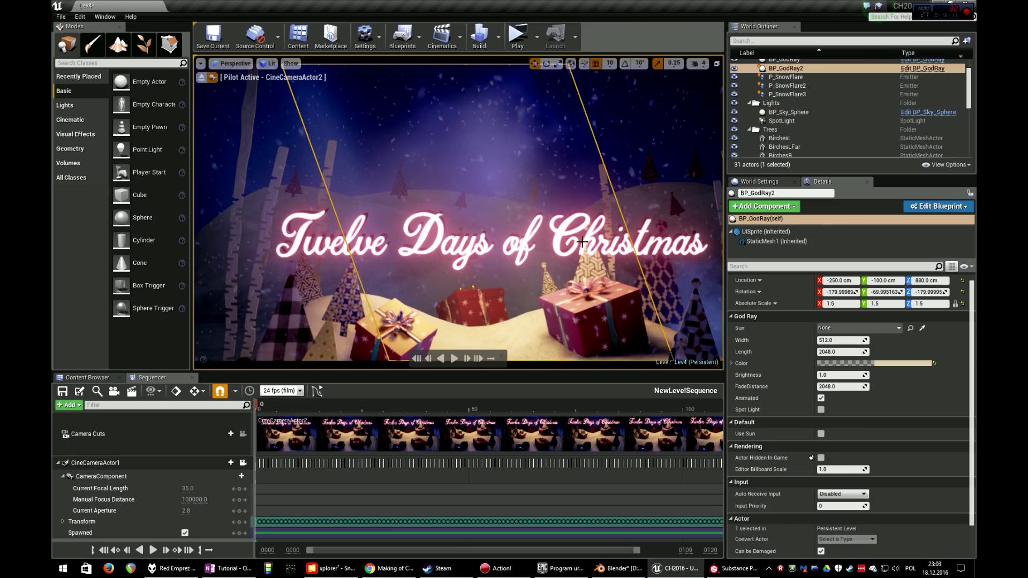
left_click(680, 245)
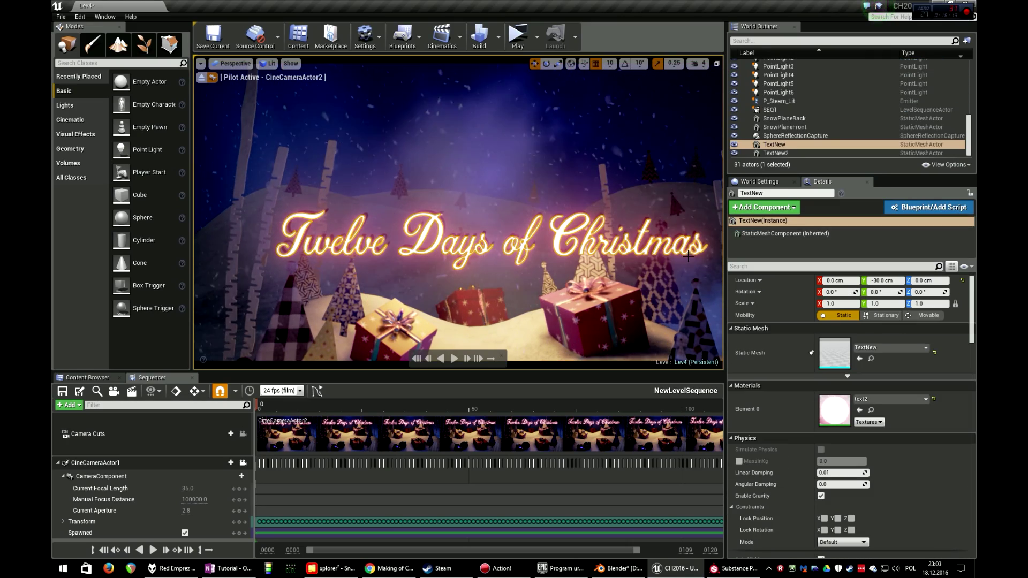
Select the black TextNew2 copy behind the glowing title from the side and raise it to Z 110 cm
mouse_move(680, 245)
right_mouse_down()
mouse_move(701, 247)
mouse_move(663, 245)
mouse_move(680, 247)
right_mouse_up()
key("d")
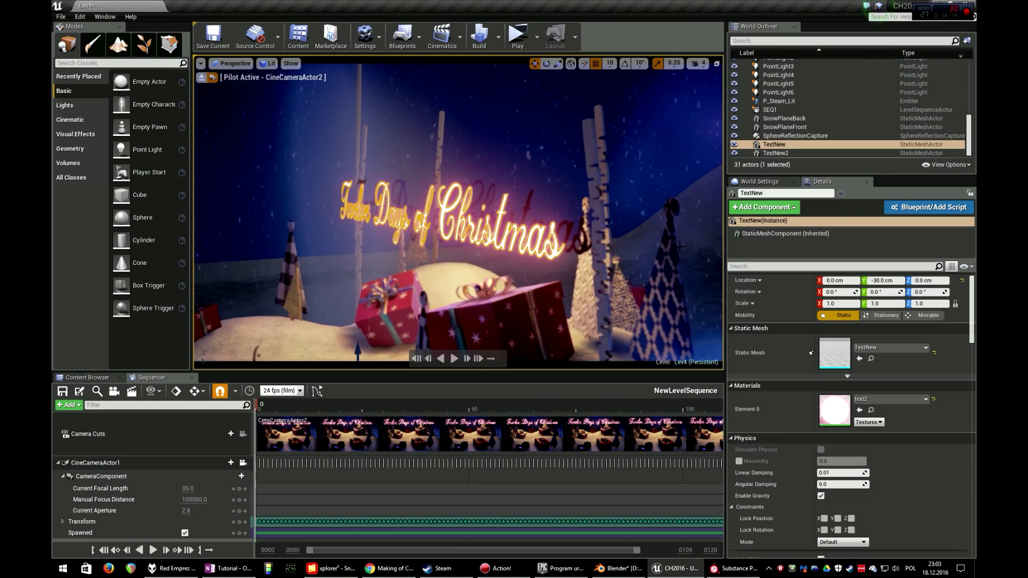
left_click(597, 224)
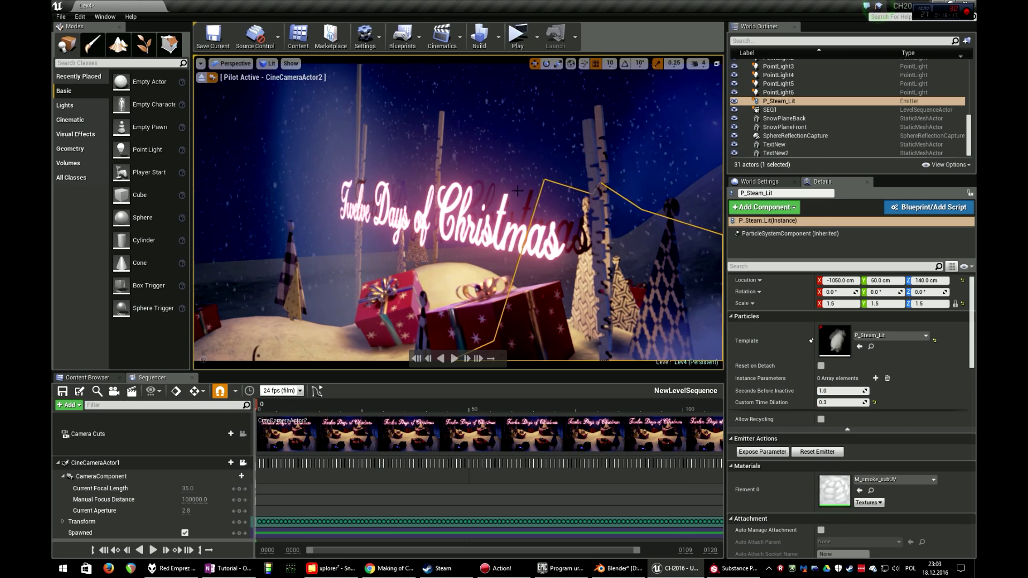
left_click(544, 183)
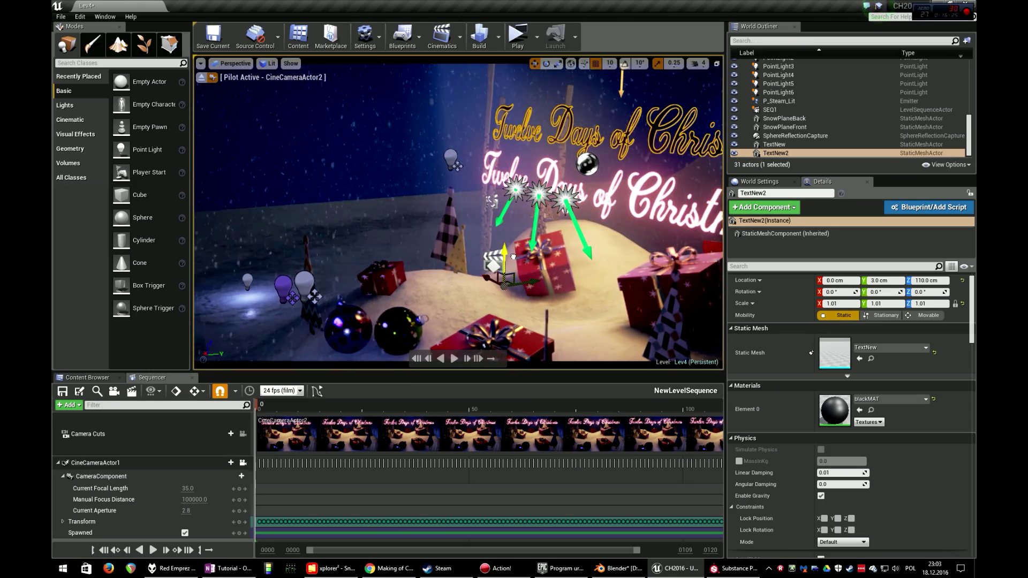
Hide all effects in the FX folder and select the glowing title text in a closer view
left_click(476, 152)
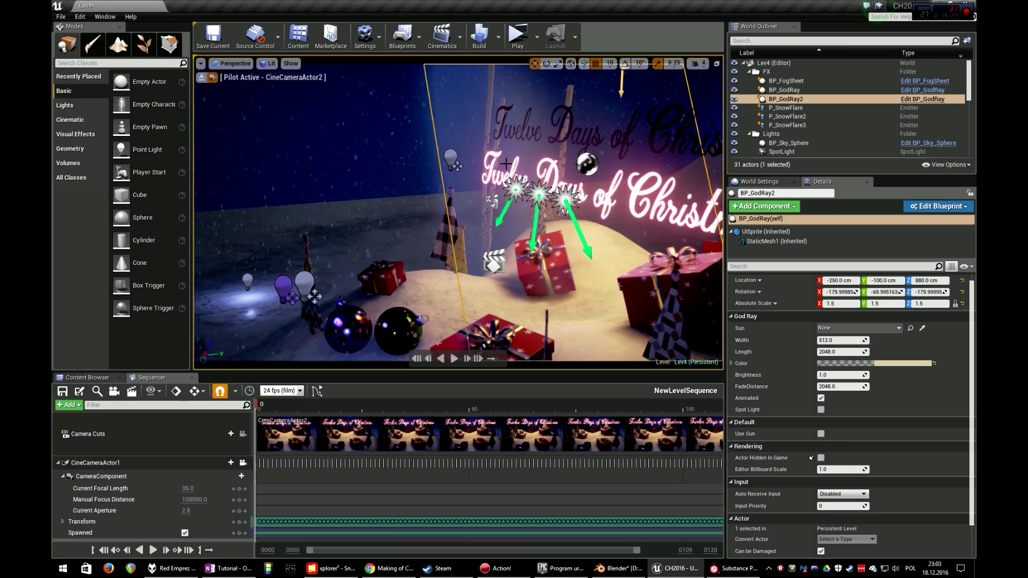
left_click(514, 162)
left_click(515, 162)
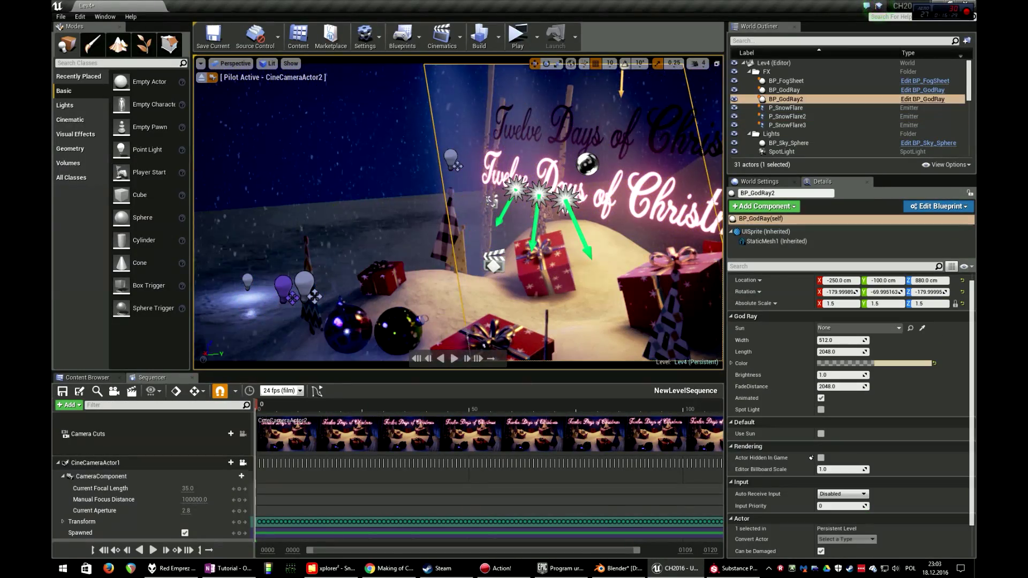
left_click(734, 72)
left_click(557, 184)
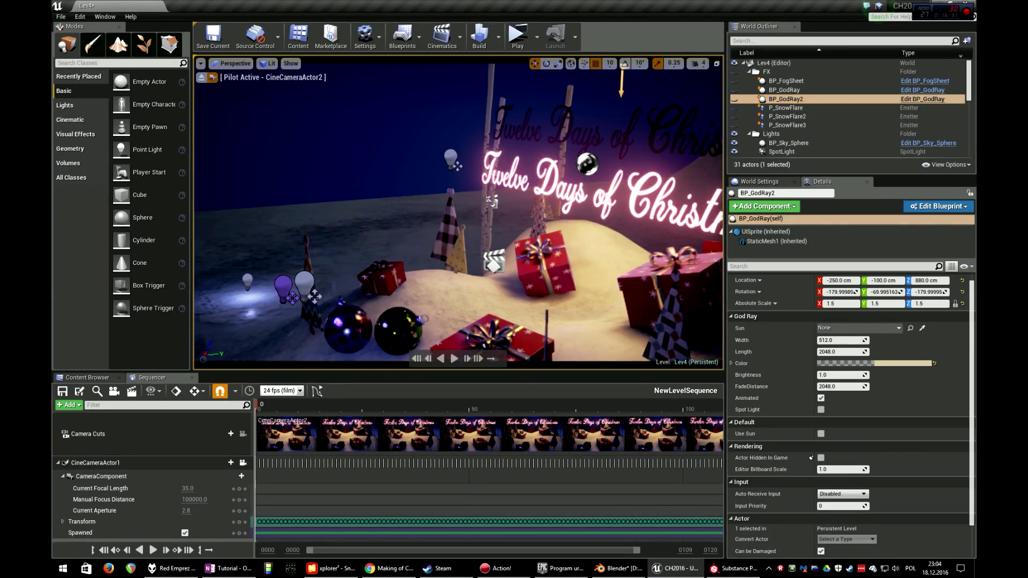
mouse_move(557, 185)
right_mouse_down()
mouse_move(595, 185)
mouse_move(536, 179)
mouse_move(568, 181)
right_mouse_up()
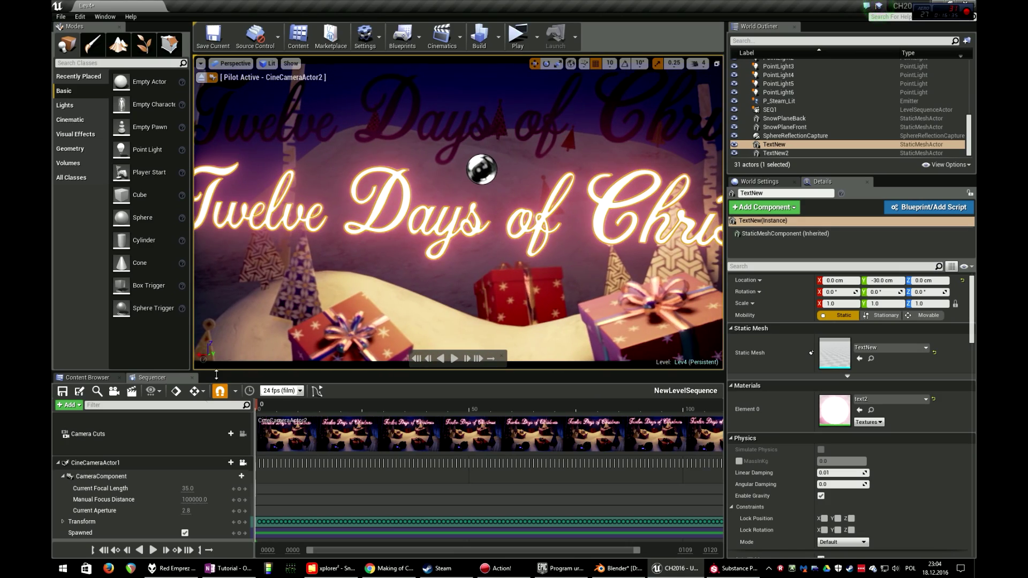
Locate the title's text2 material in the Content Browser and open it in the material editor
left_click(88, 378)
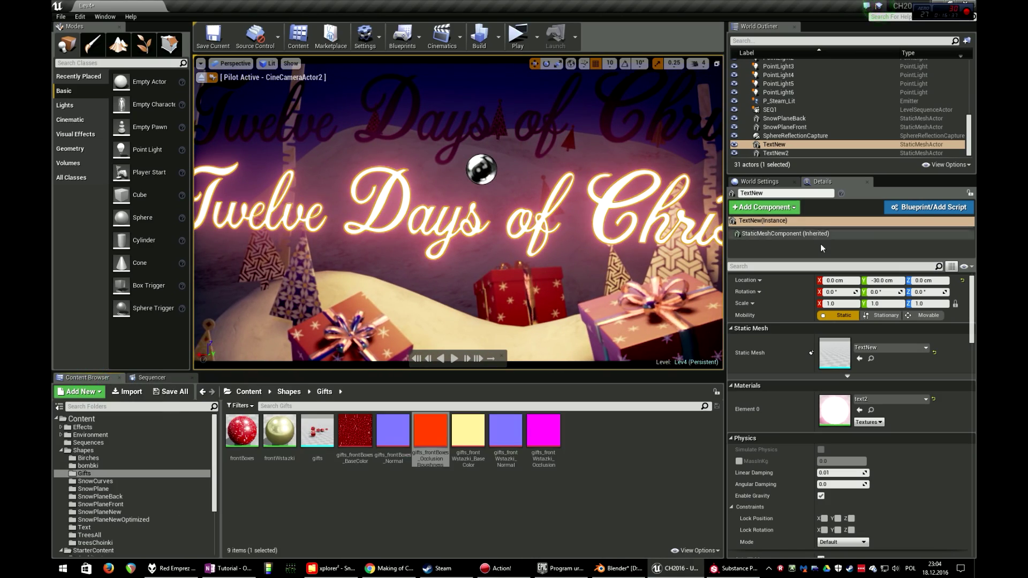
left_click(872, 411)
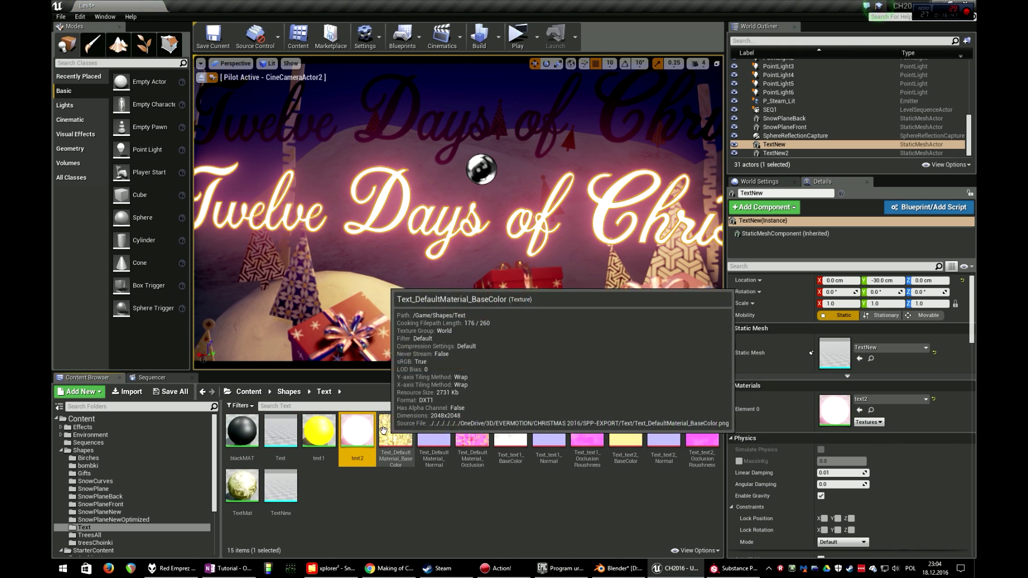
double_click(358, 431)
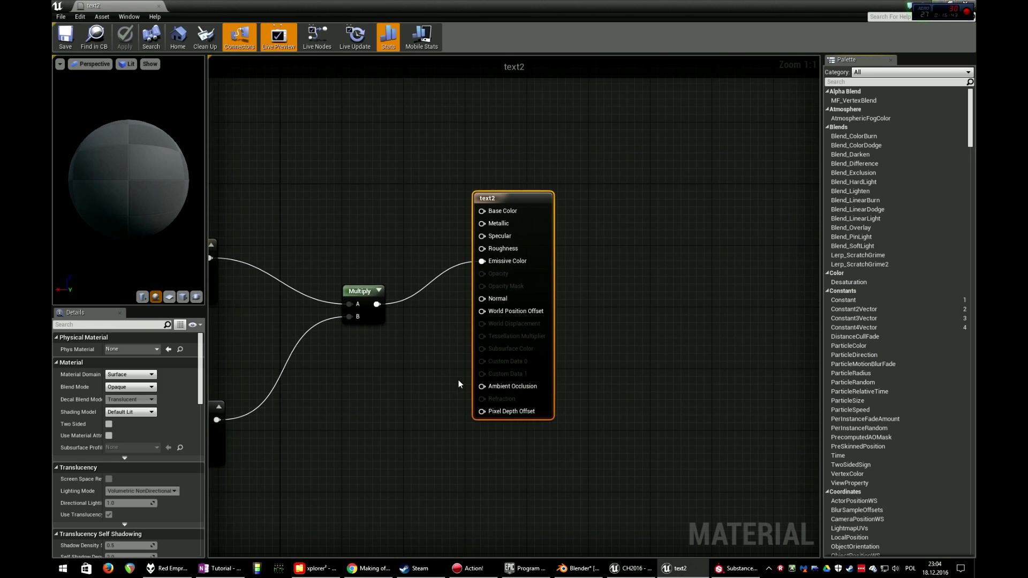
Examine the text2 node network with the pink colour constant, the scalar constant and the Multiply node feeding Emissive Color
right_click_drag(304, 179, 456, 154)
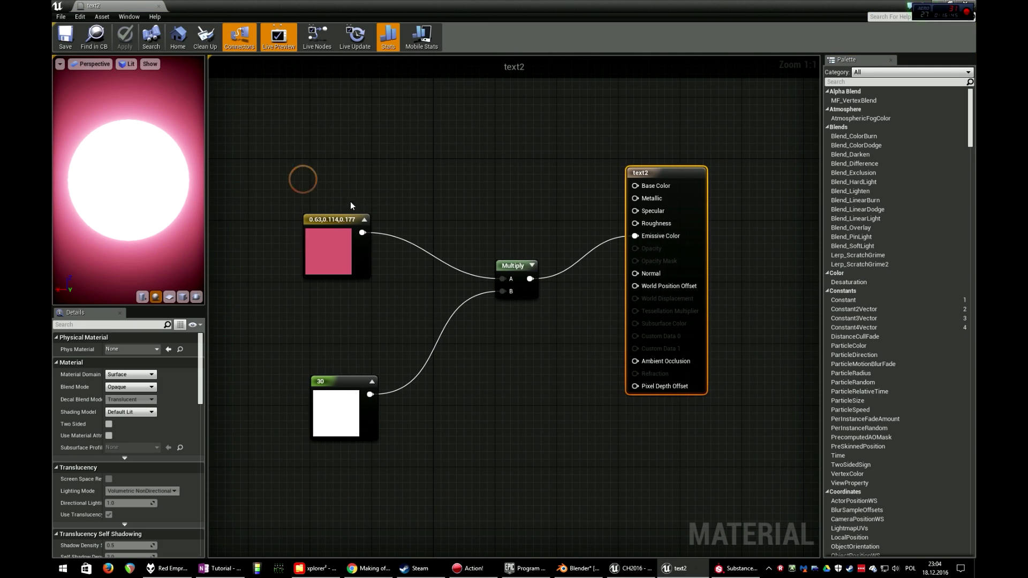
left_click(326, 240)
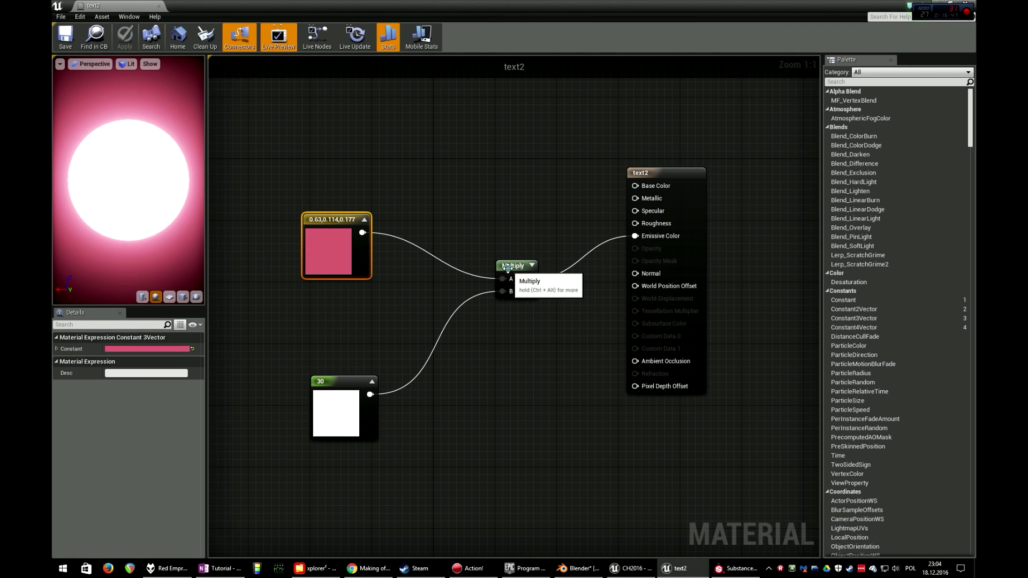
left_click(507, 268)
left_click(329, 384)
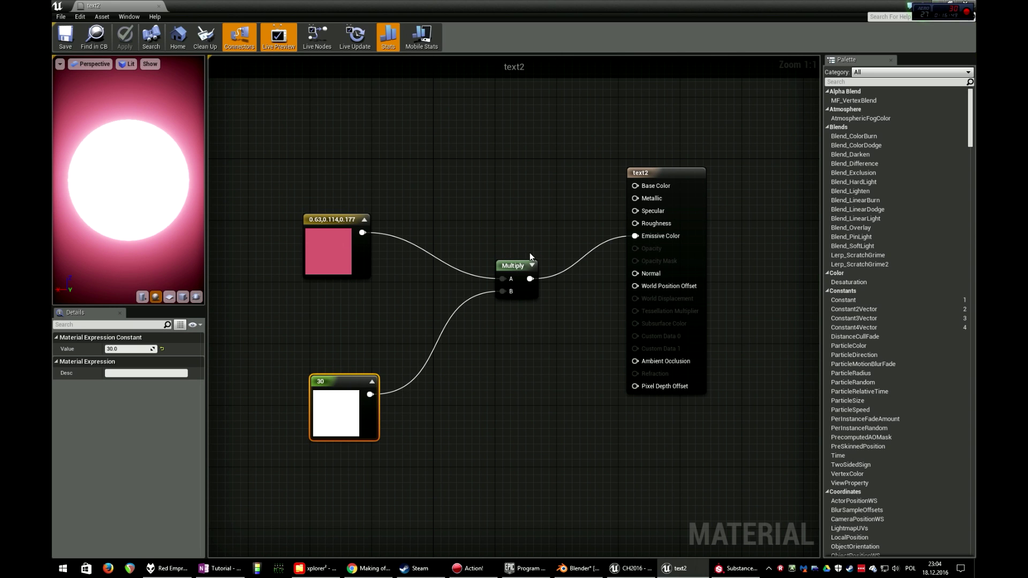
left_click(486, 195)
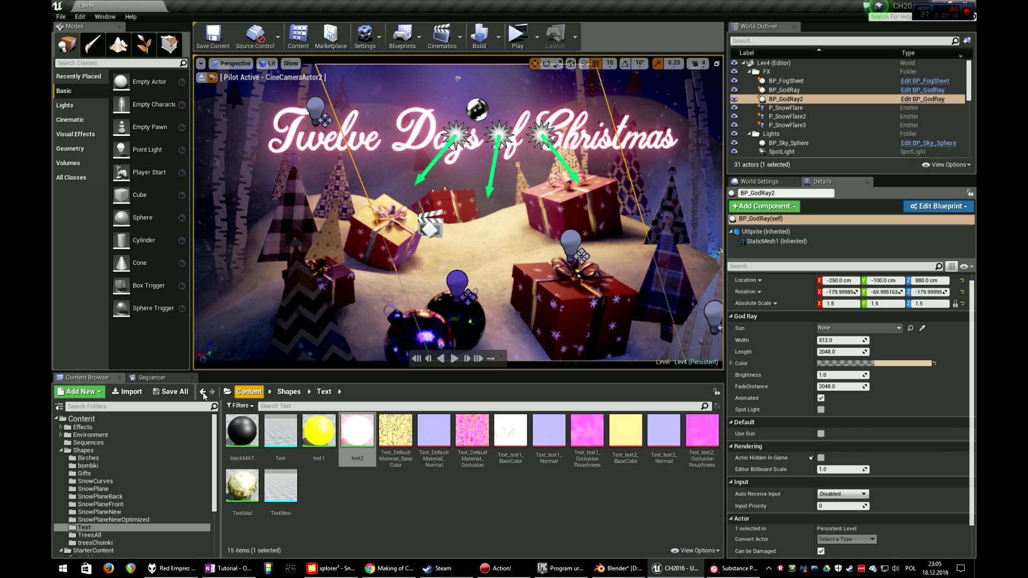
Return to the level sequence, open the High Resolution Screenshot settings and set the Screenshot Size Multiplier to 3.0
left_click(152, 378)
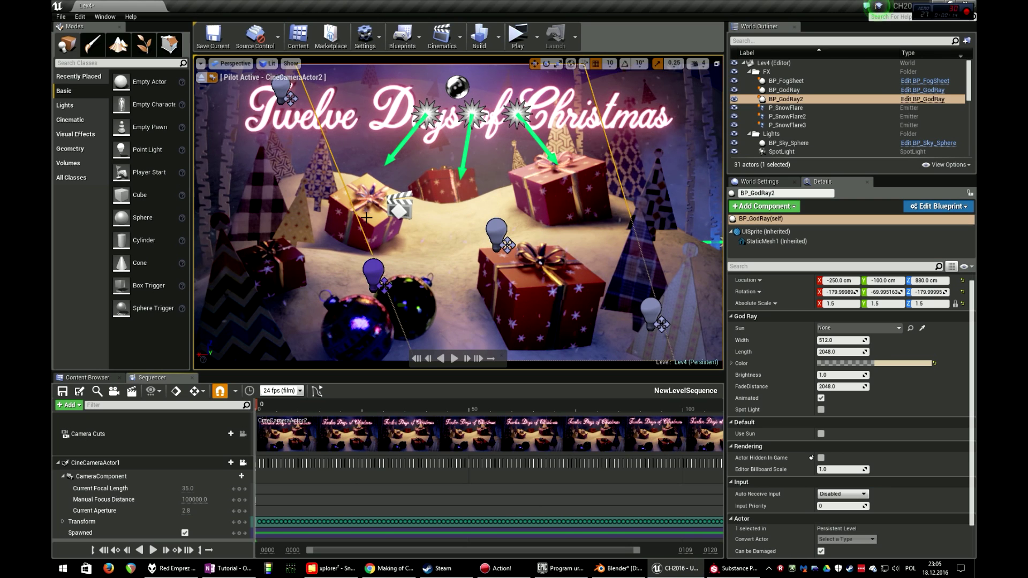
left_click(201, 63)
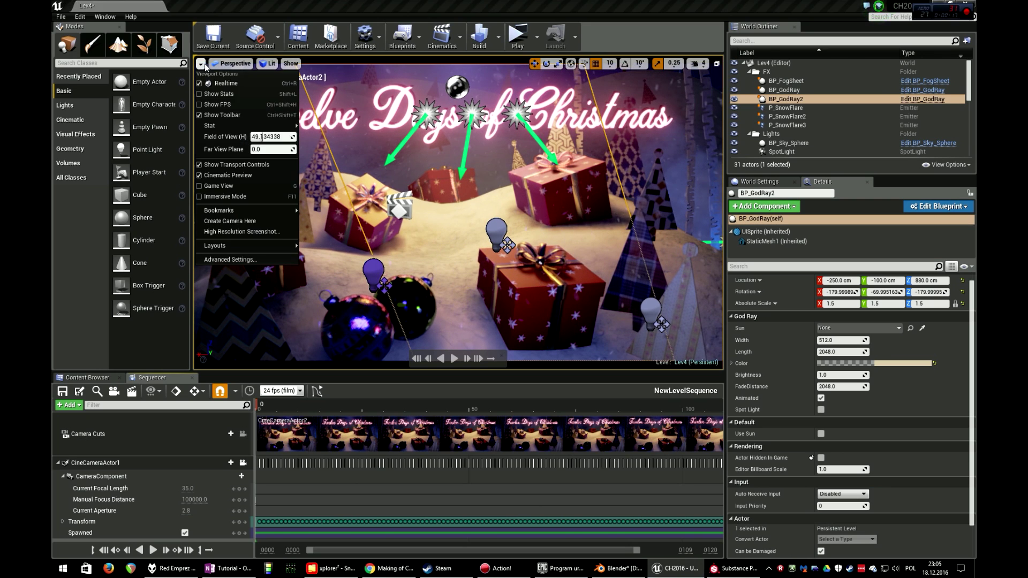
left_click(248, 232)
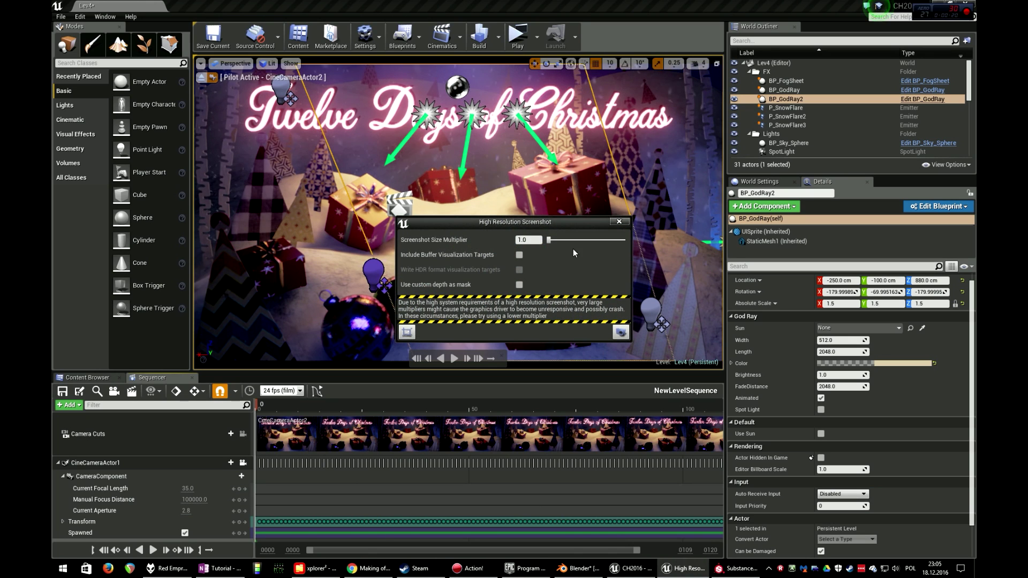
left_click_drag(570, 243, 568, 241)
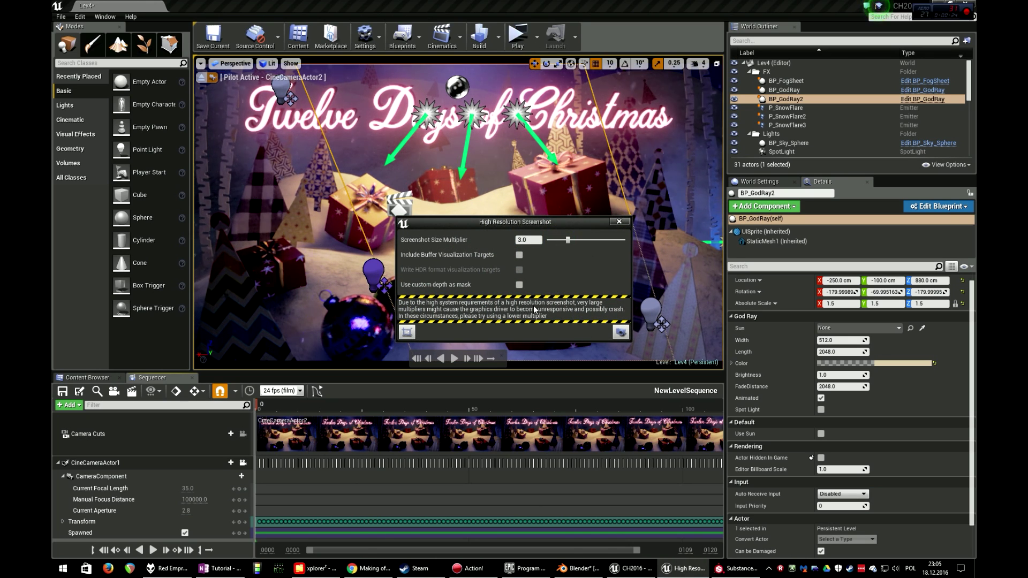
Capture a high-resolution screenshot of the camera view and open the folder where the PNG is saved
left_click(620, 337)
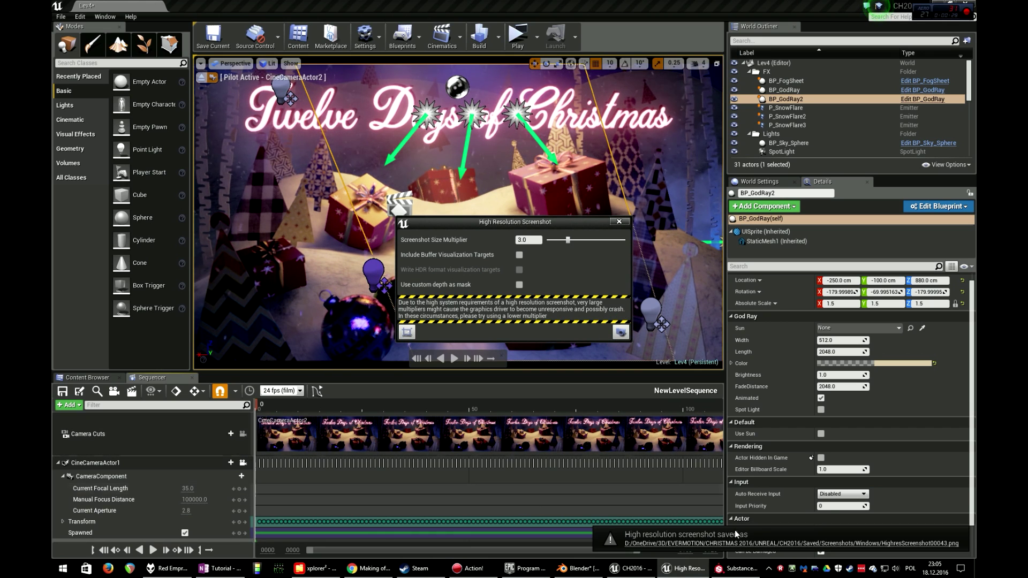
left_click(786, 544)
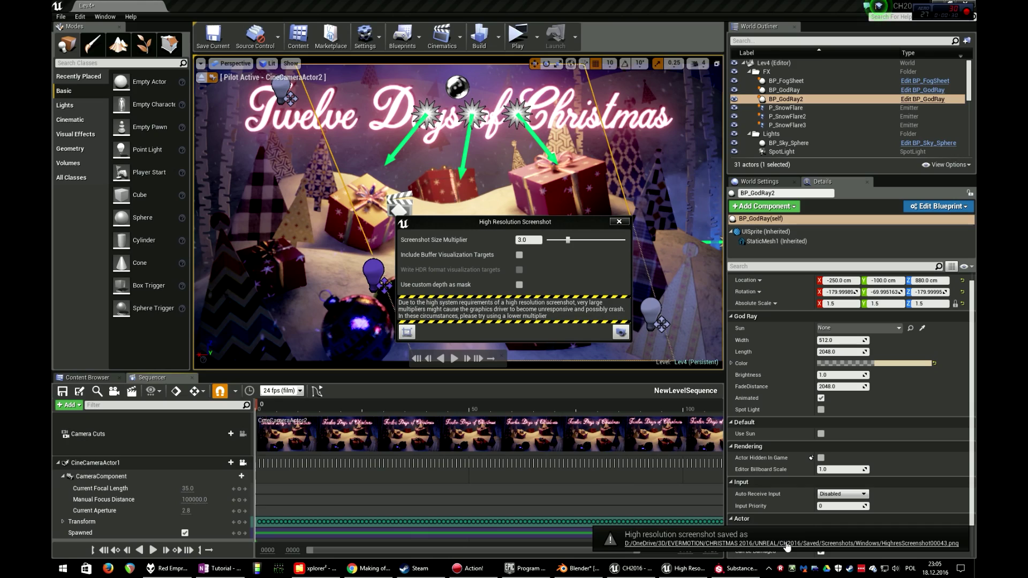
left_click_drag(52, 29, 587, 62)
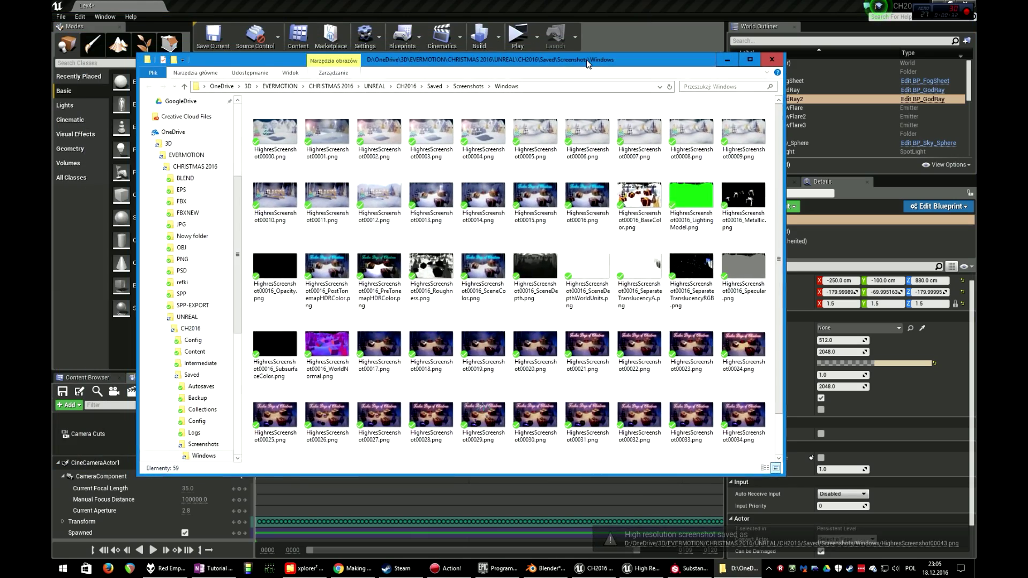
View HighresScreenshot00043.png at full size and close the image viewer to return to the Unreal Engine level
scroll(668, 276, "down", 3)
double_click(708, 379)
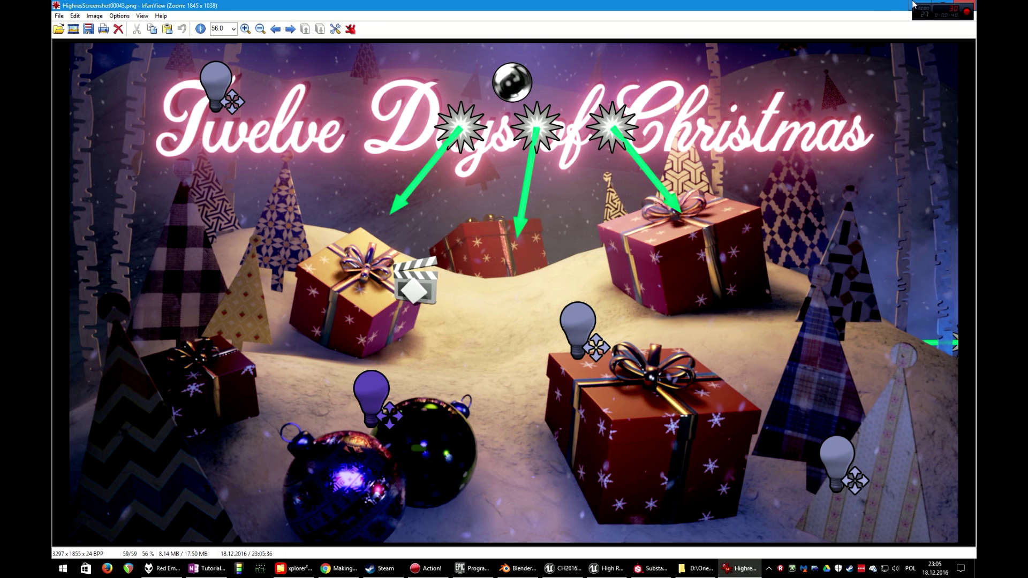
left_click(967, 3)
left_click(612, 9)
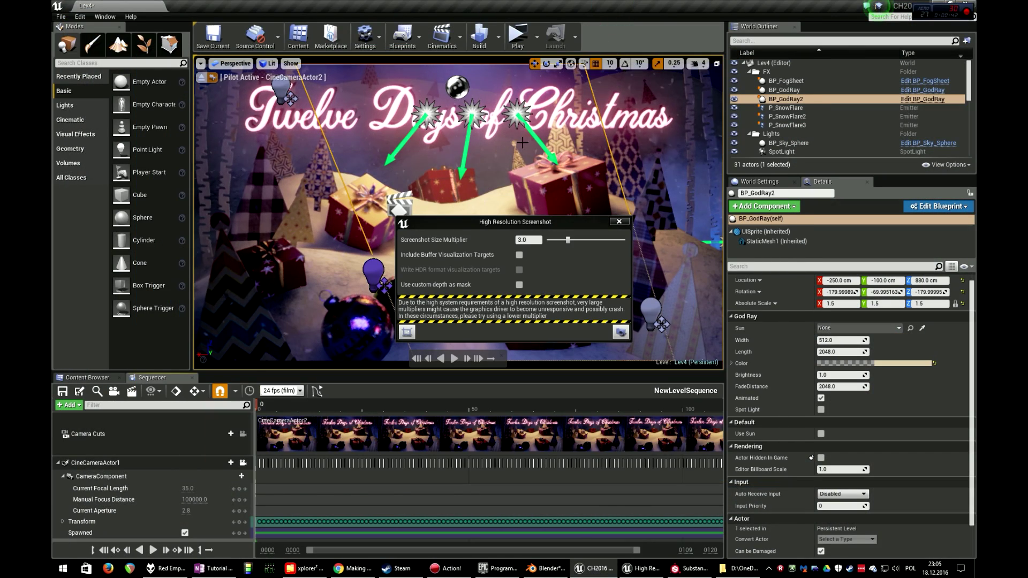
Hide the editor icons in the viewport with Game View and capture another high-resolution screenshot
left_click_drag(567, 220, 617, 408)
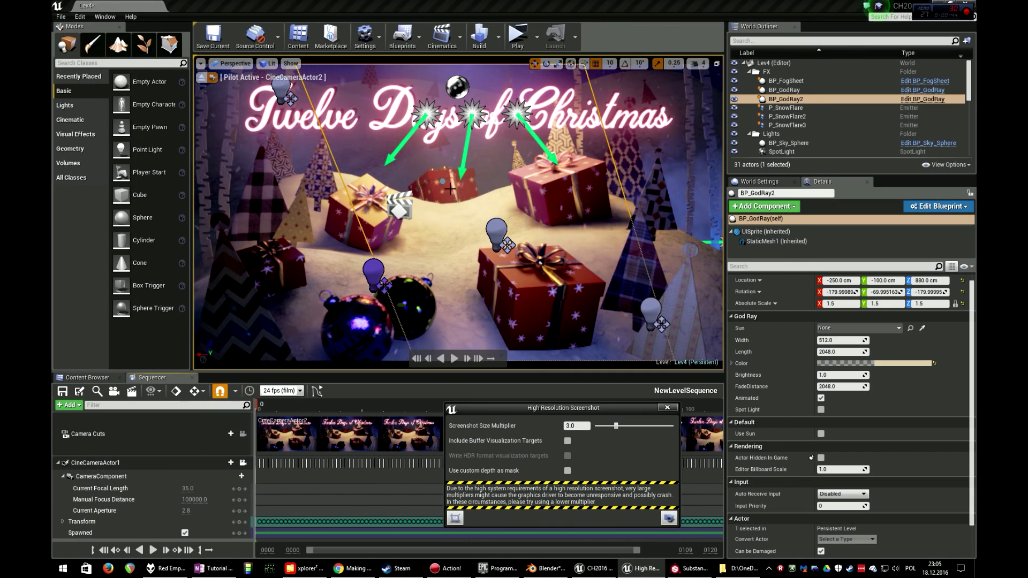
left_click(450, 188)
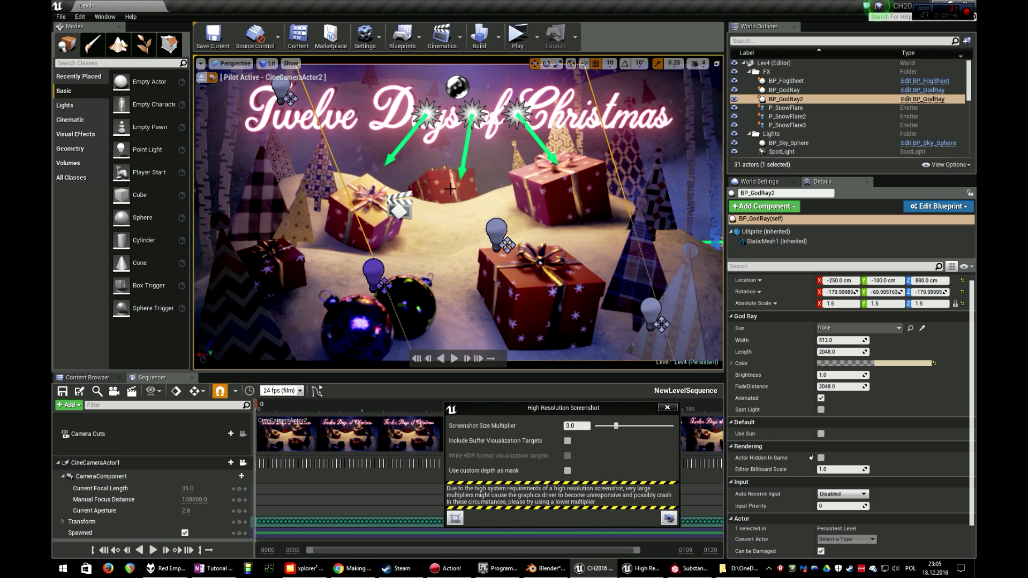
key("g")
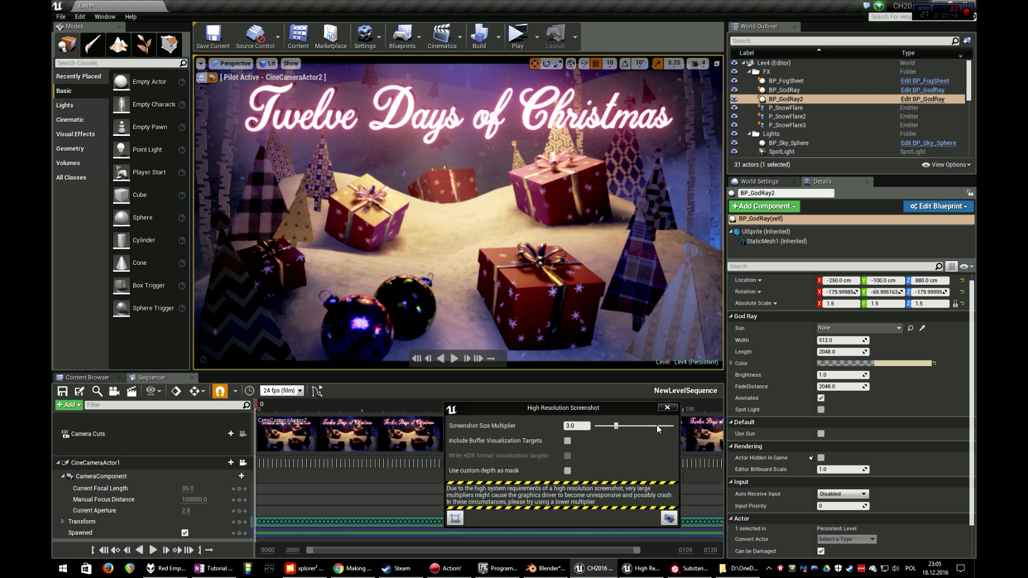
left_click(669, 518)
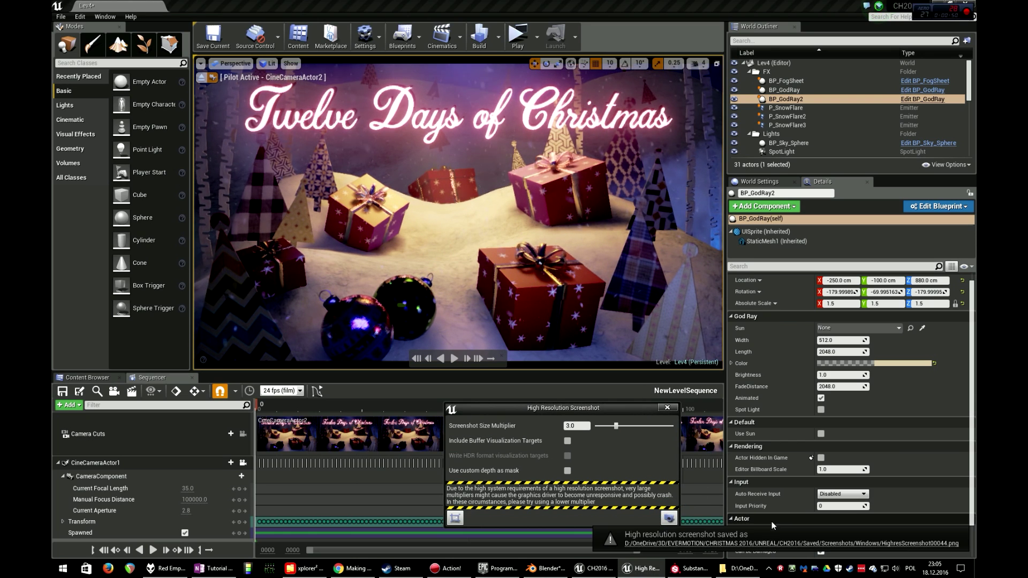
Open the saved screenshots folder again and view HighresScreenshot00044.png at full size
left_click(806, 544)
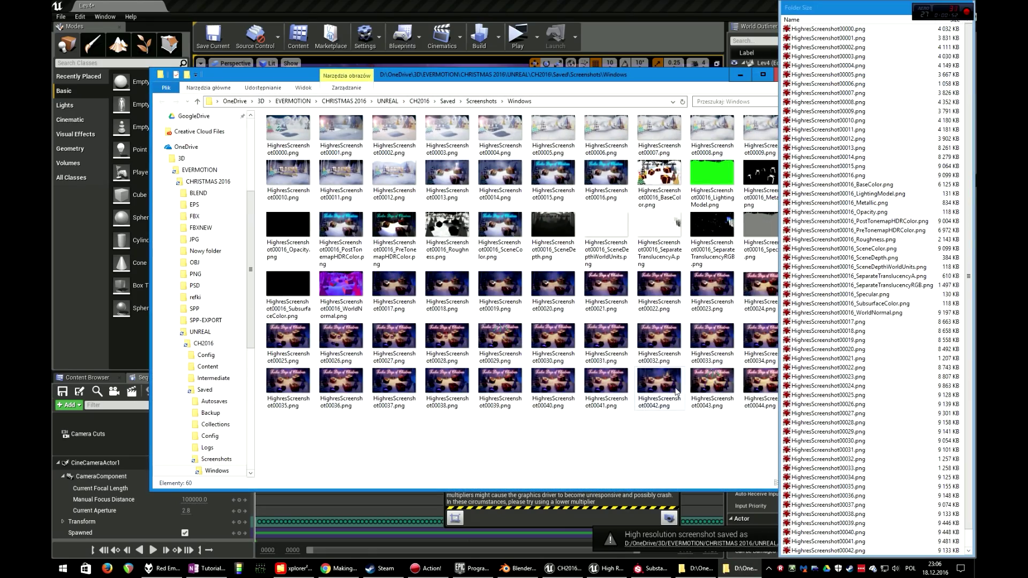
double_click(760, 398)
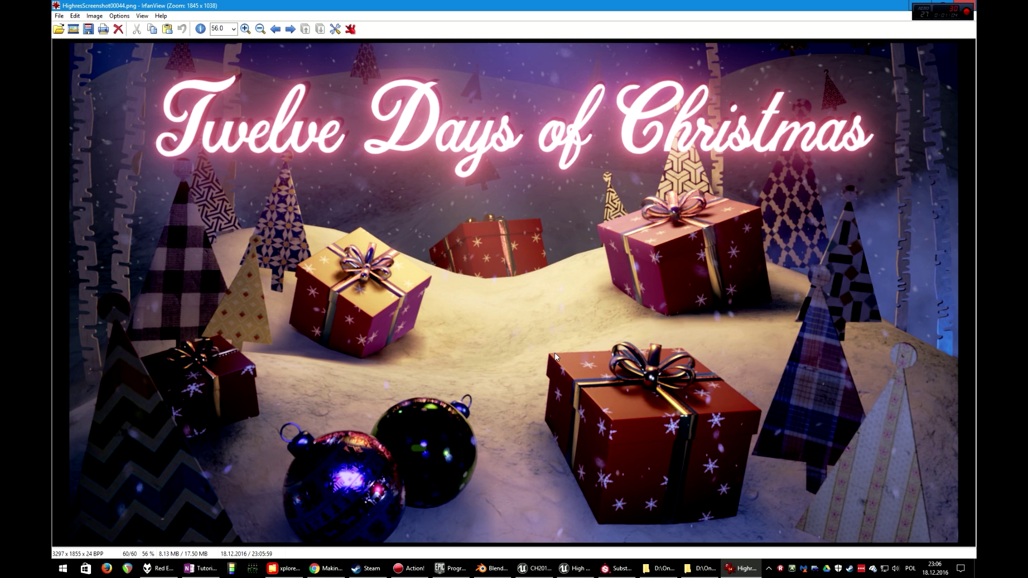
Switch to Photoshop with Christmas2016_prop_4_FULLRES.psd and show only the HighresScreenshot00040 copy layer, hiding copy 2, Layer 2, Levels 1 and Color Balance 1
key("super")
type("photoshop")
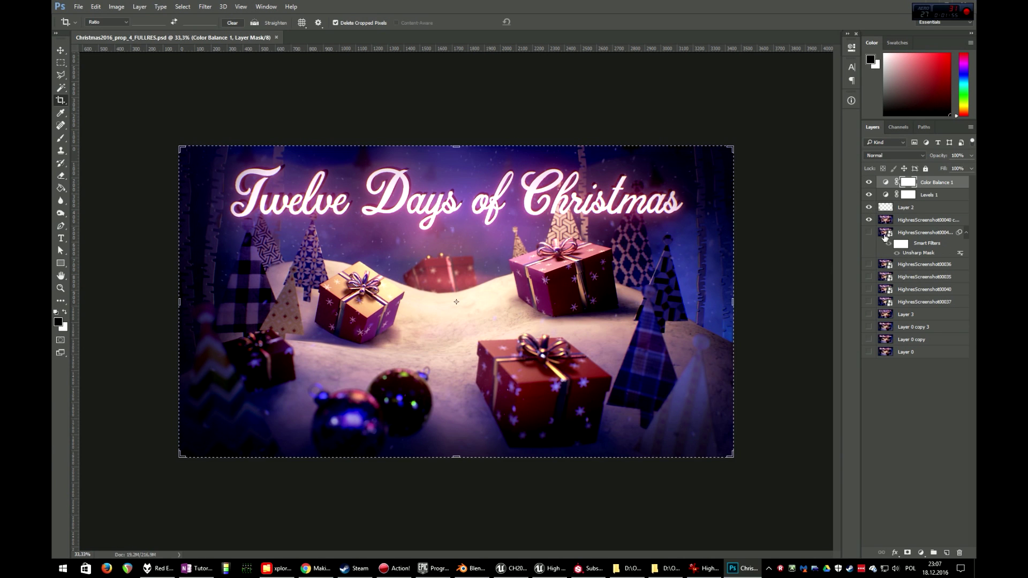
left_click(869, 220)
left_click_drag(868, 207, 868, 175)
left_click(867, 232)
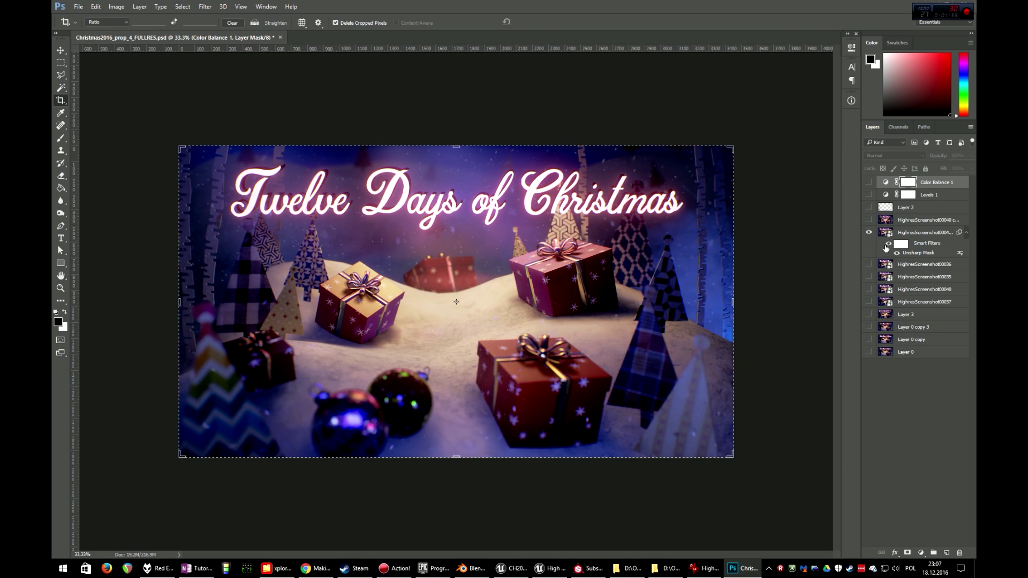
Select the HighresScreenshot00040 copy layer with the Move tool and turn off its Smart Filters
left_click(886, 232)
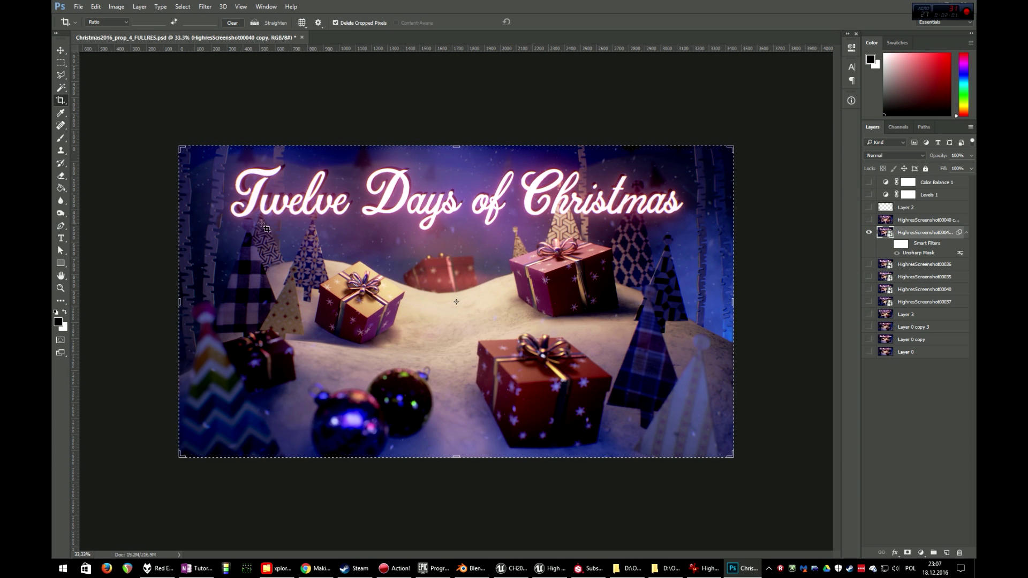
left_click(61, 50)
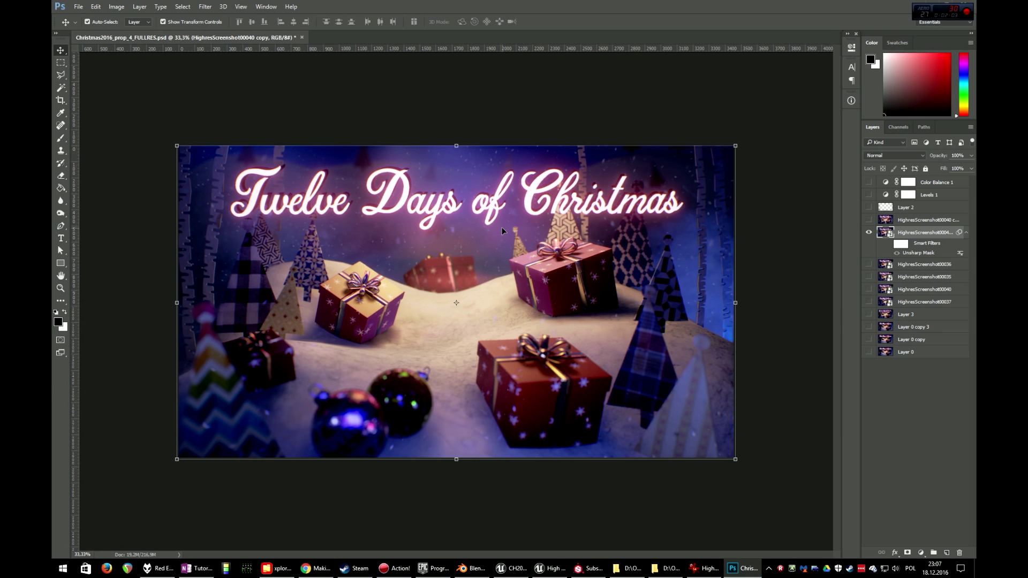
left_click(888, 244)
Compare the HighresScreenshot00040 copy 2 layer with the one beneath by toggling its visibility, leaving it selected and shown
left_click(869, 221)
left_click(869, 220)
left_click(869, 221)
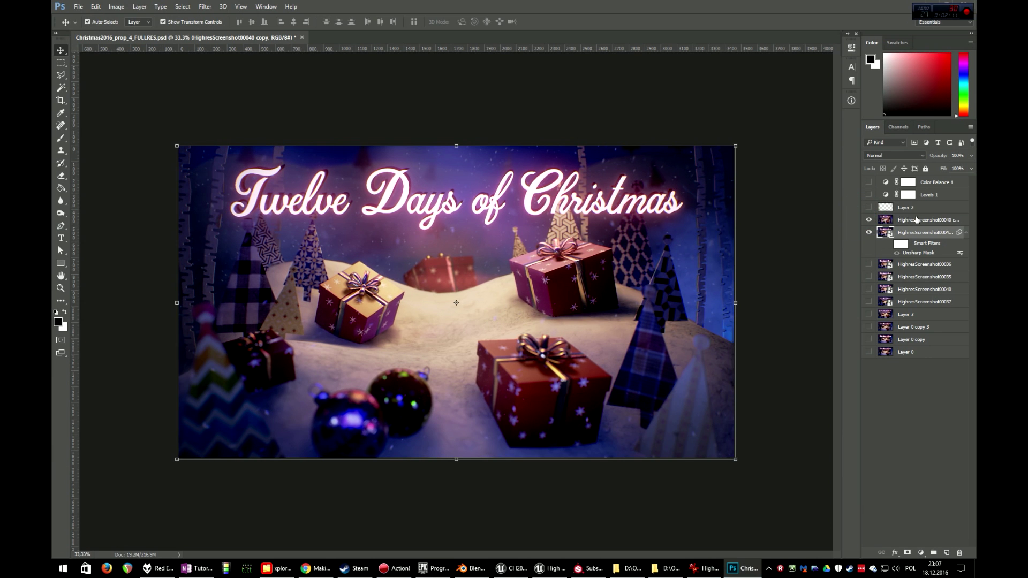
left_click(917, 220)
left_click(867, 221)
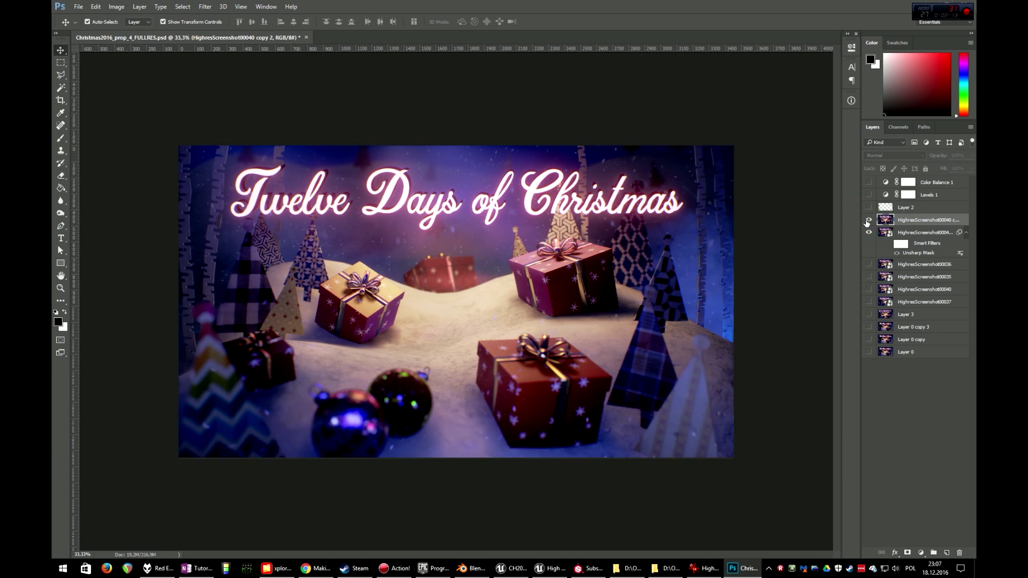
left_click(867, 221)
left_click(867, 221)
left_click(867, 221)
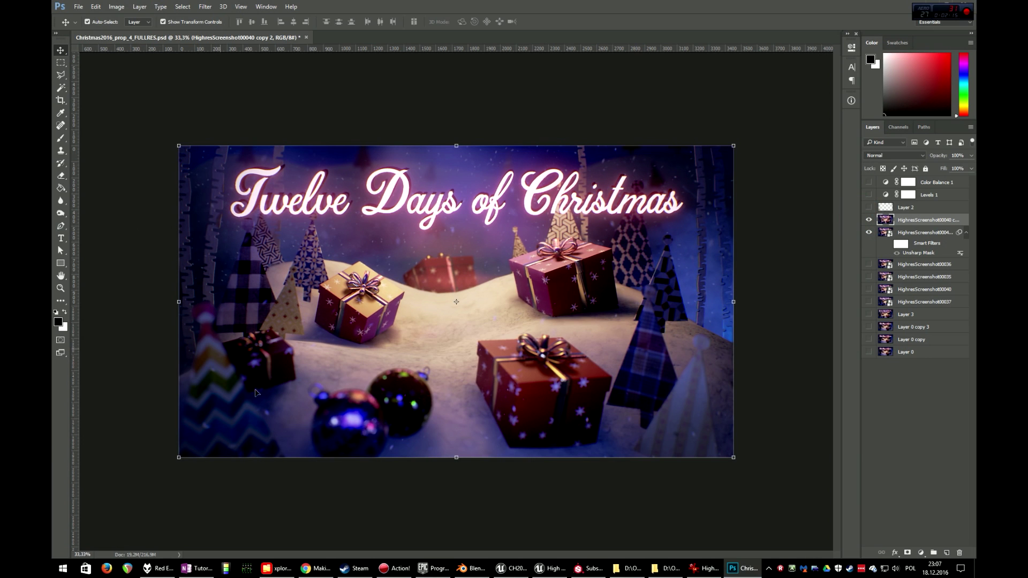
Show the darkening Layer 2 and the Levels 1 and Color Balance 1 adjustment layers
left_click(868, 207)
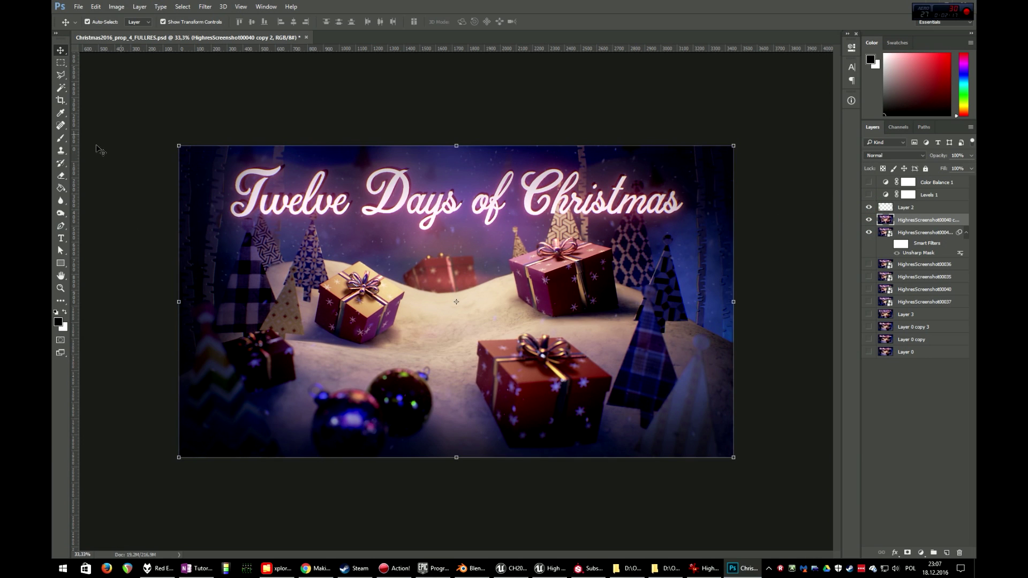
left_click(868, 196)
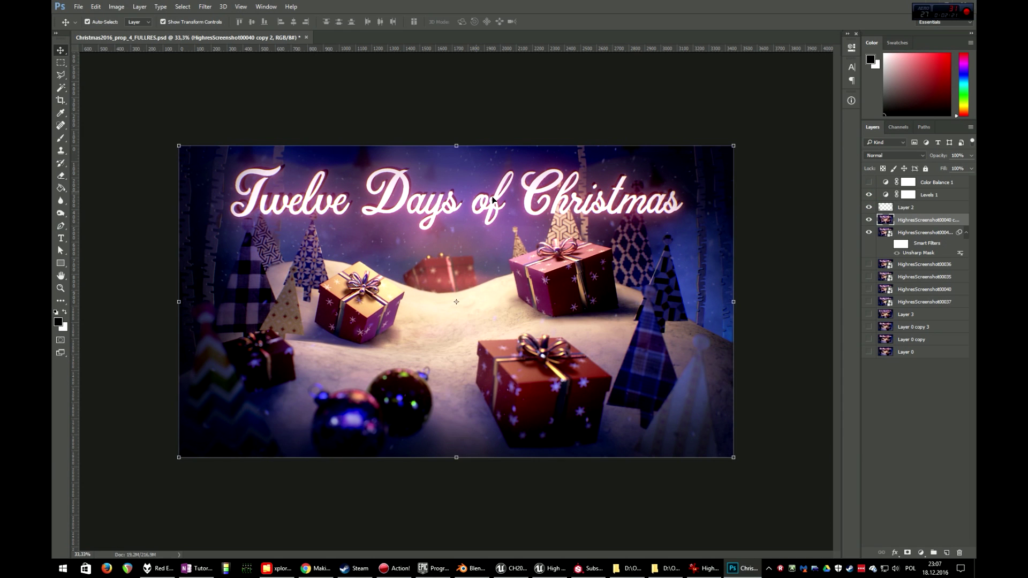
left_click(869, 183)
Examine the finished Christmas composite enlarged and centred in full-screen mode without the interface panels
key("Tab")
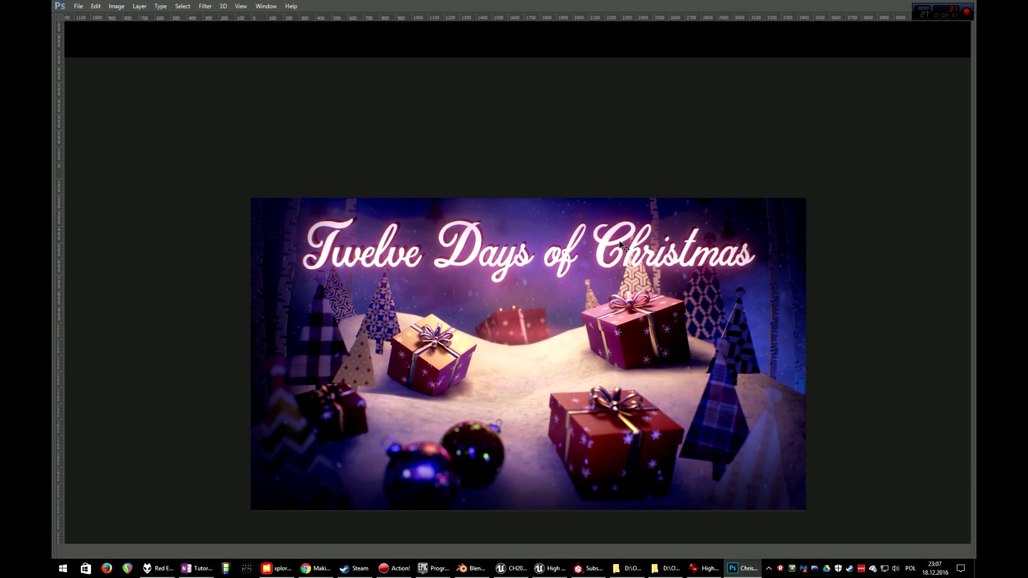
key("f")
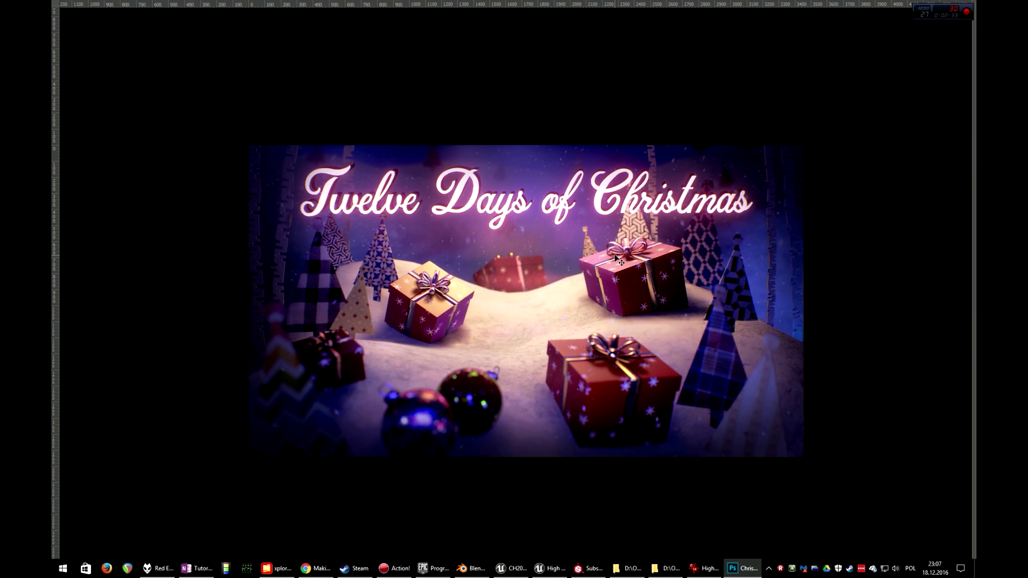
scroll(615, 256, "up", 1, "ctrl")
scroll(610, 257, "down", 3, "ctrl")
scroll(606, 259, "down", 1)
scroll(595, 260, "up", 3, "alt")
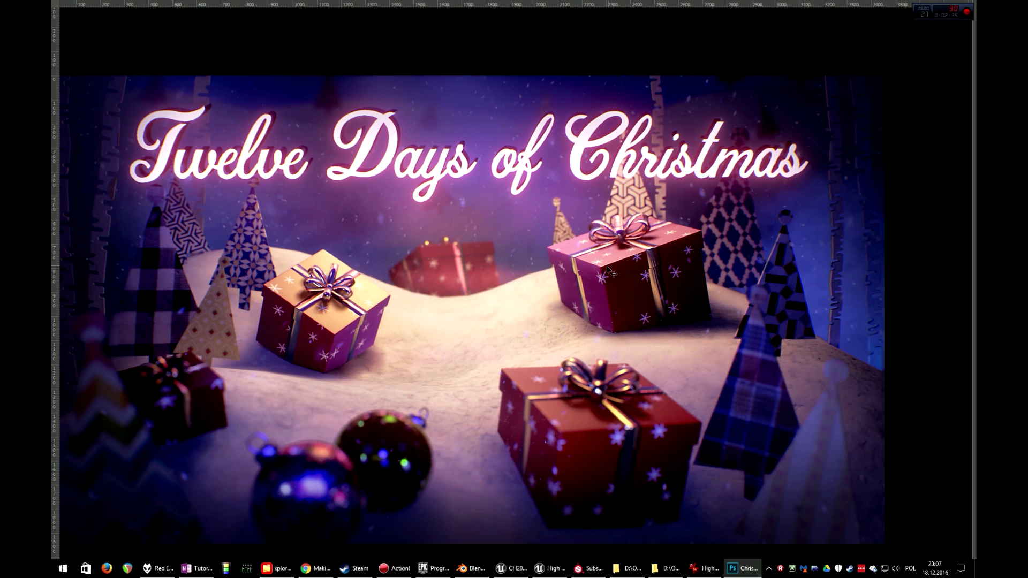
left_click_drag(359, 285, 417, 279)
left_click(422, 290, "ctrl")
left_click(424, 289, "alt")
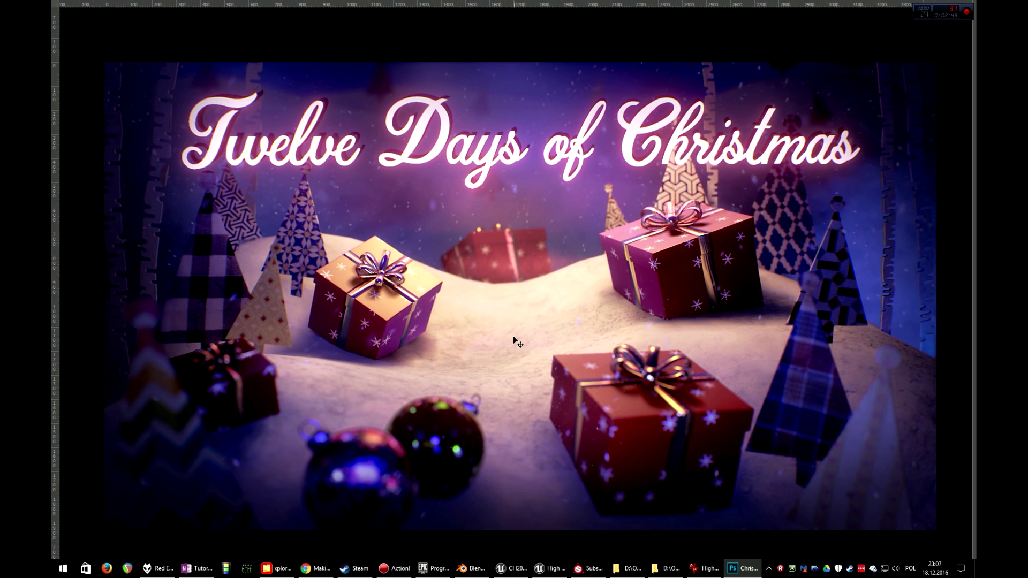